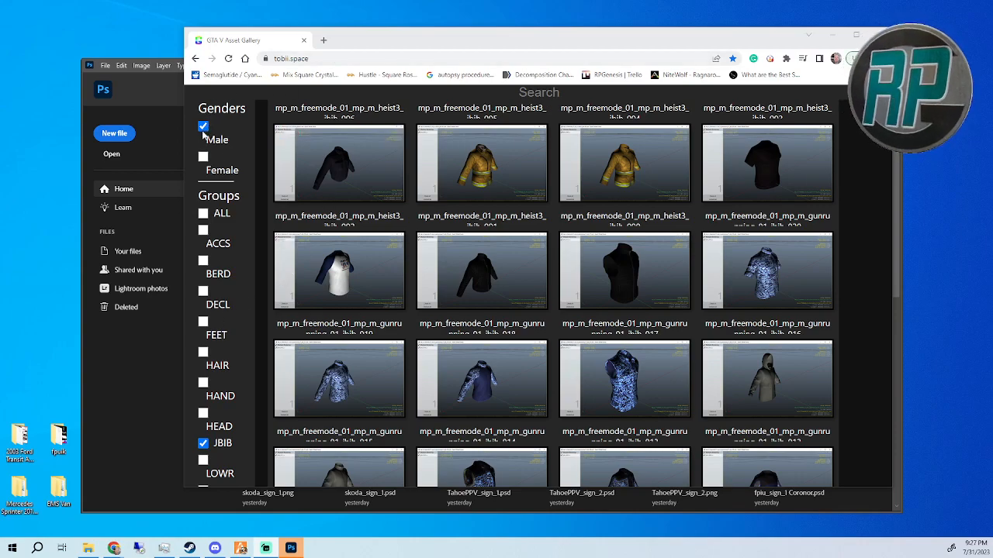
Copy the asset name mp_m_freemode_01_mp_m_gunrunning_01_jbib_019 of the white shirt with blue sleeves from the gallery.
scroll(208, 293, down, 1)
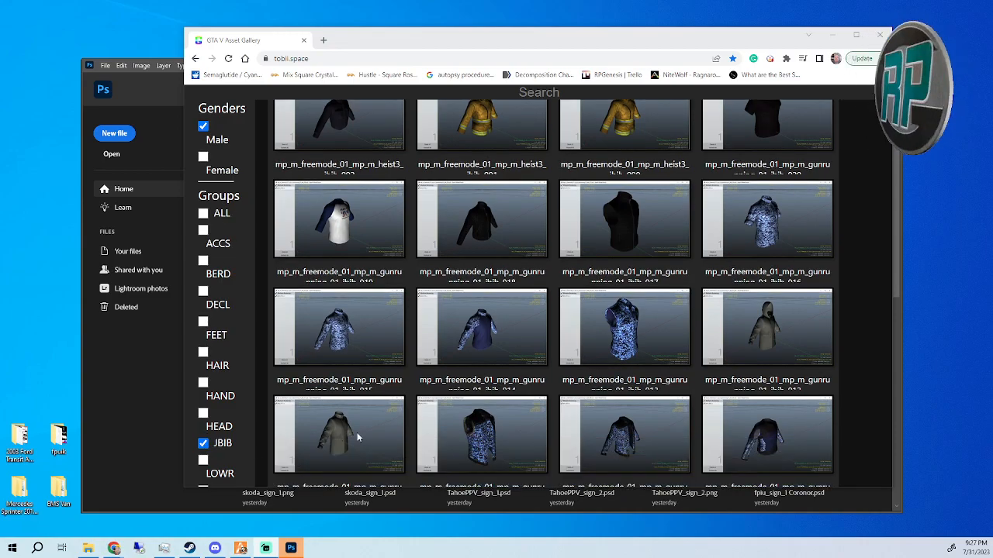
scroll(415, 386, up, 2)
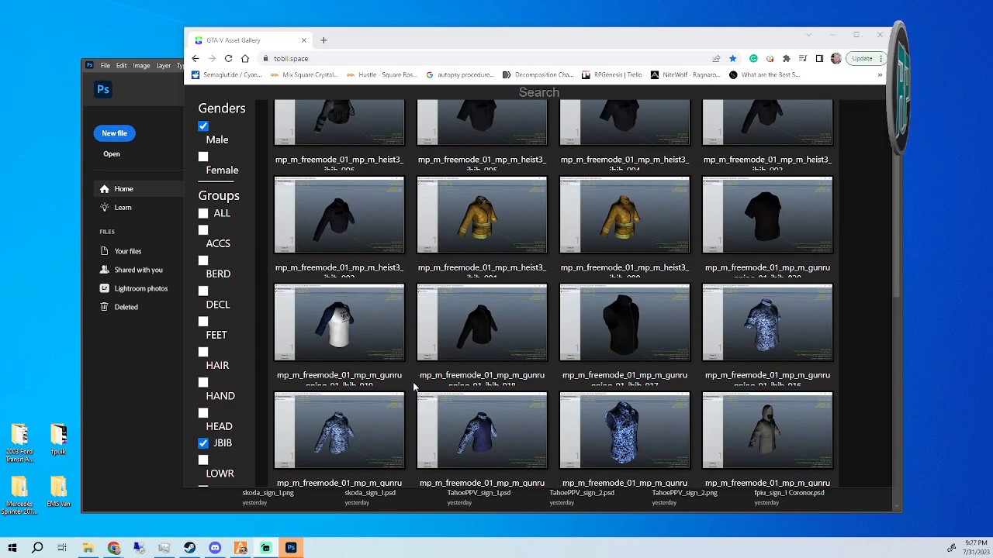
scroll(415, 386, down, 1)
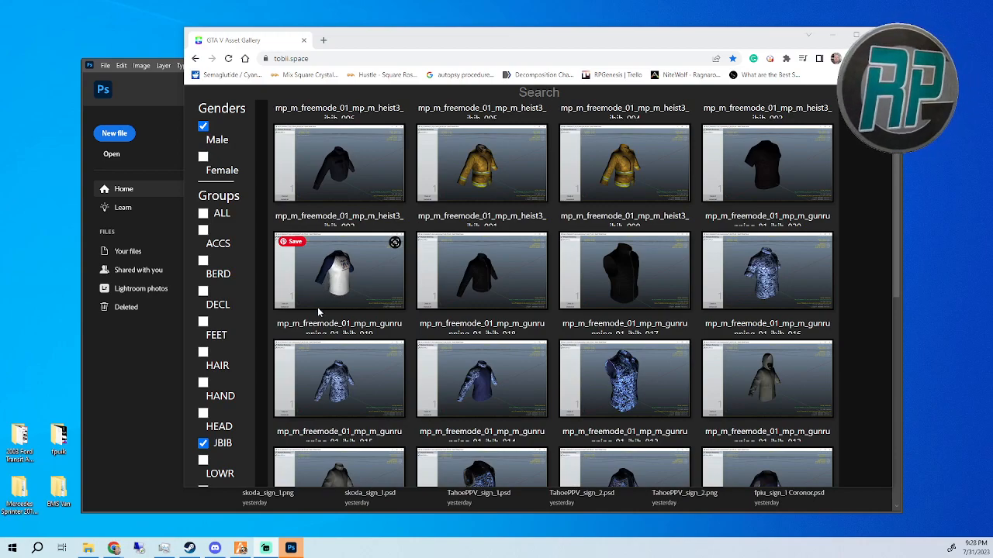
drag(277, 324, 373, 332)
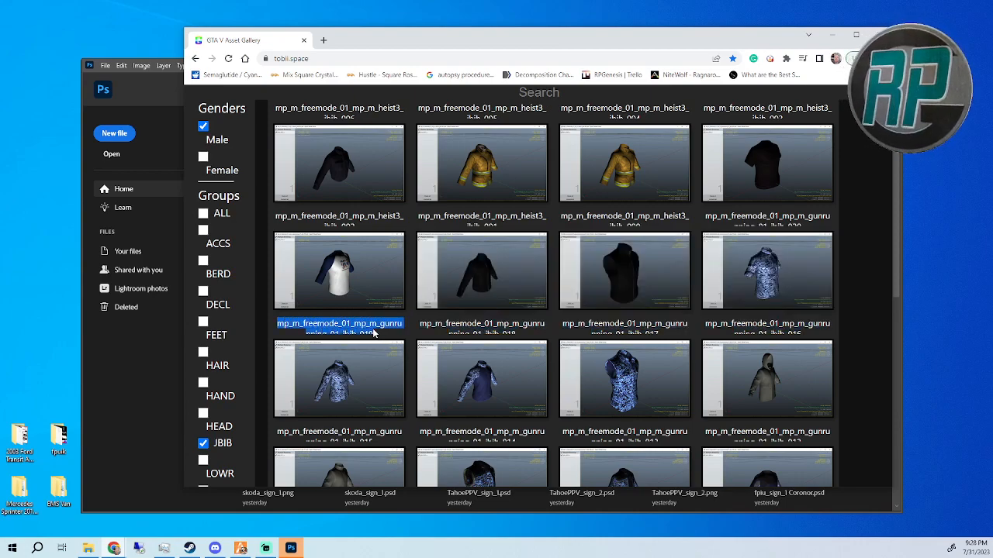
right_click(346, 324)
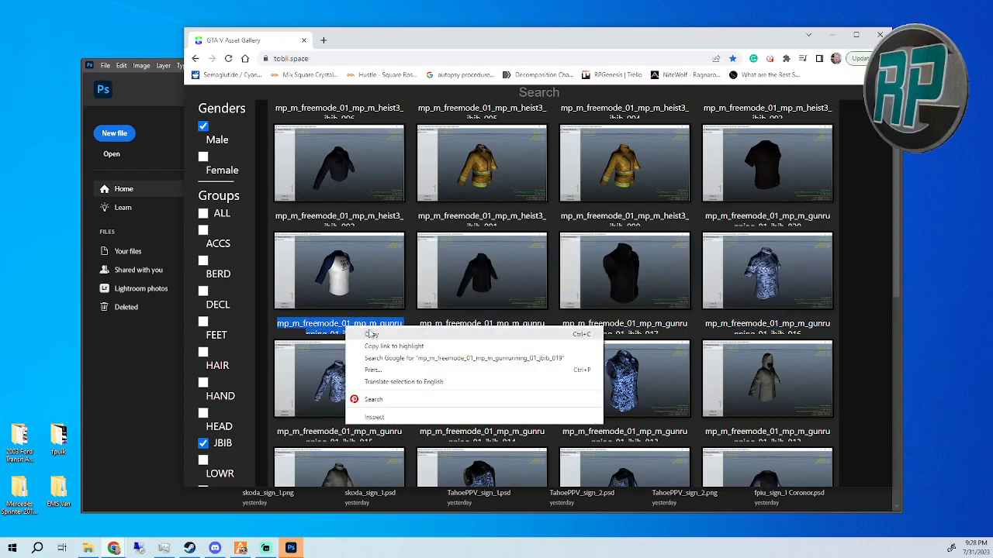
click(371, 333)
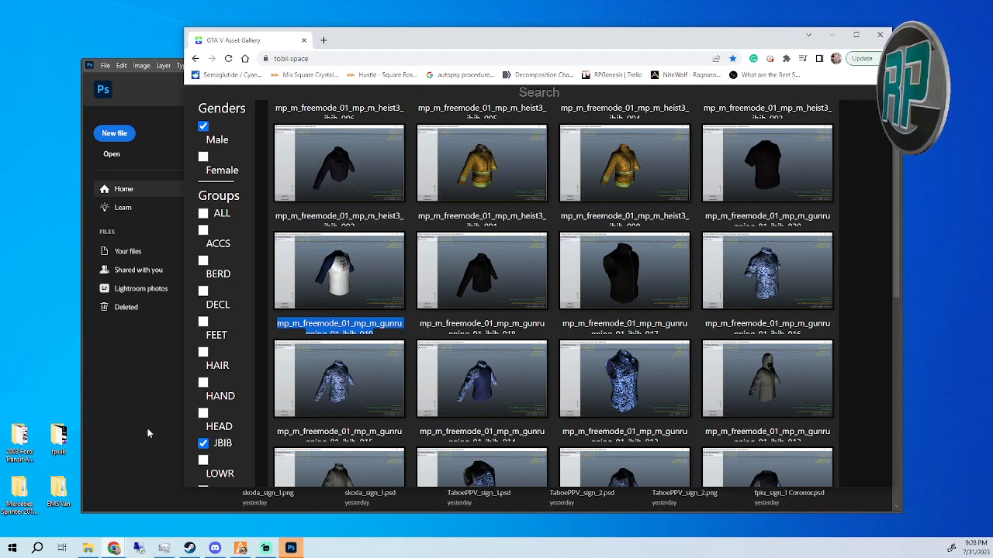
Launch OpenIV, choose Grand Theft Auto V for Windows and bring its window into view.
click(13, 548)
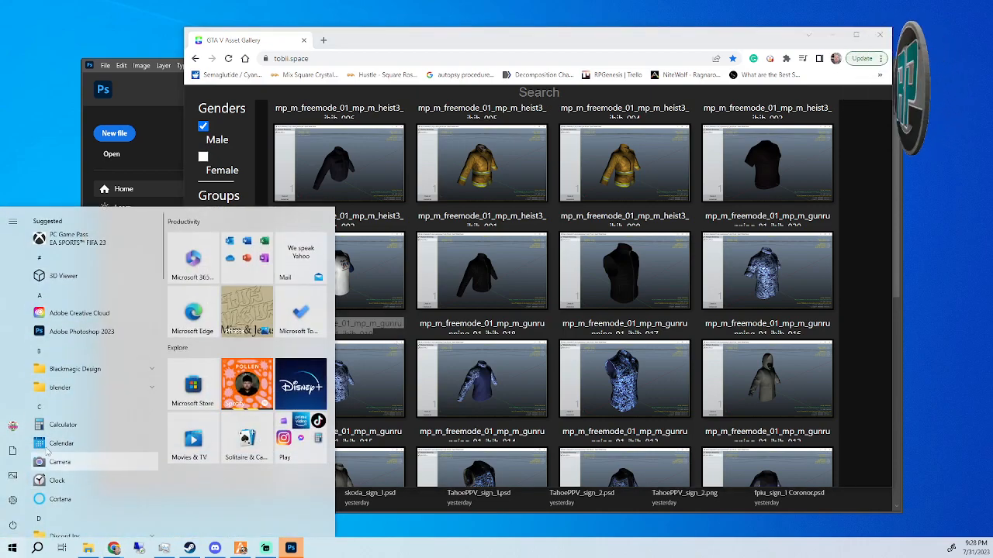
scroll(87, 357, down, 10)
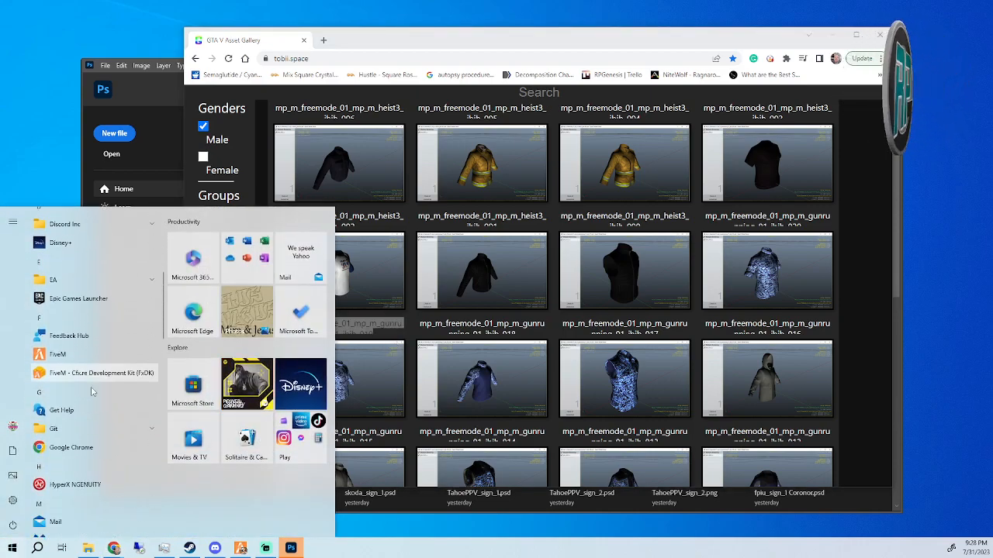
scroll(86, 400, down, 10)
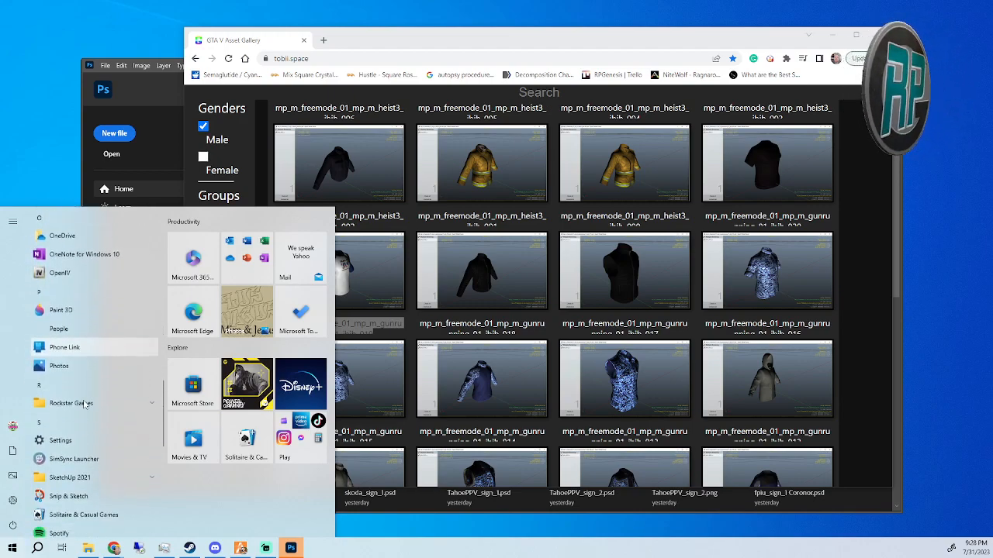
scroll(83, 407, down, 3)
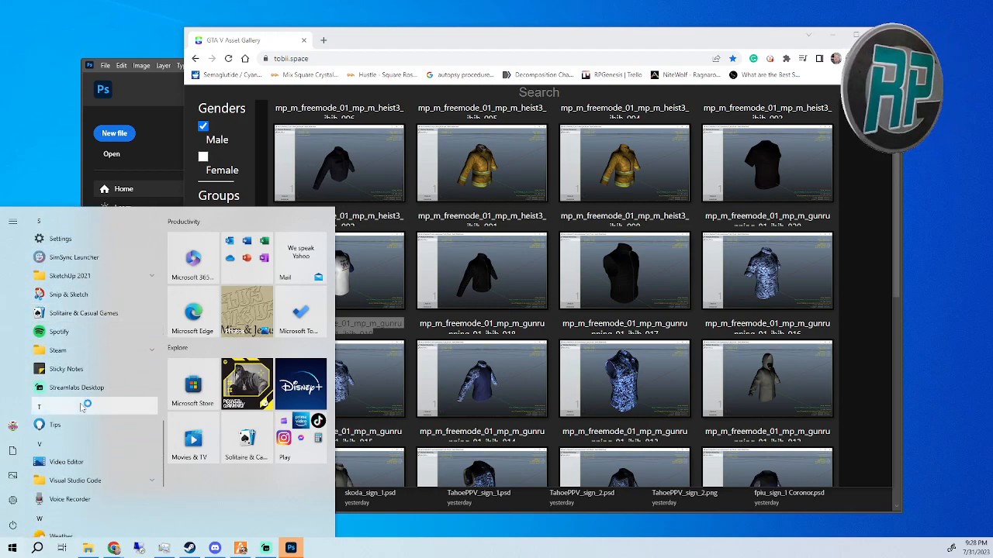
scroll(83, 407, up, 8)
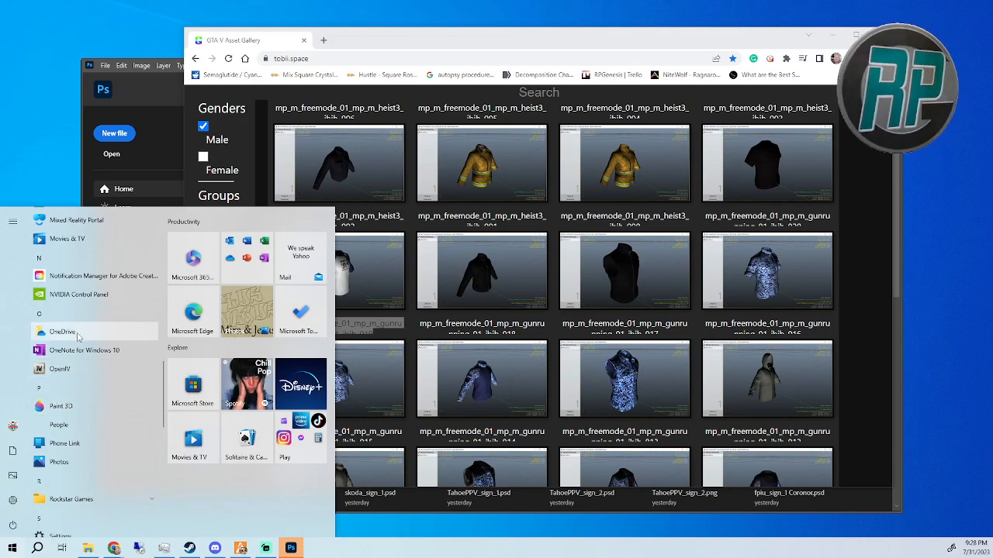
click(79, 370)
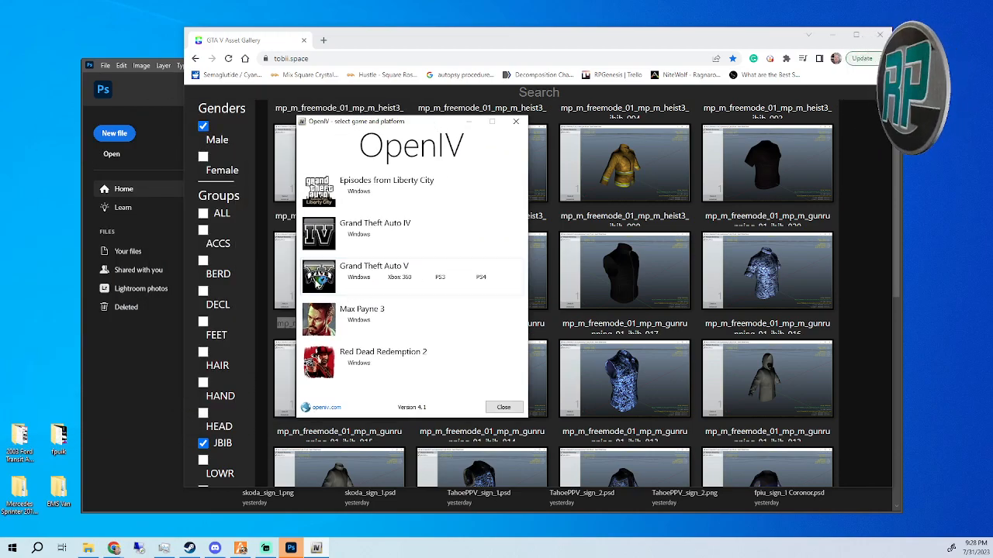
click(366, 284)
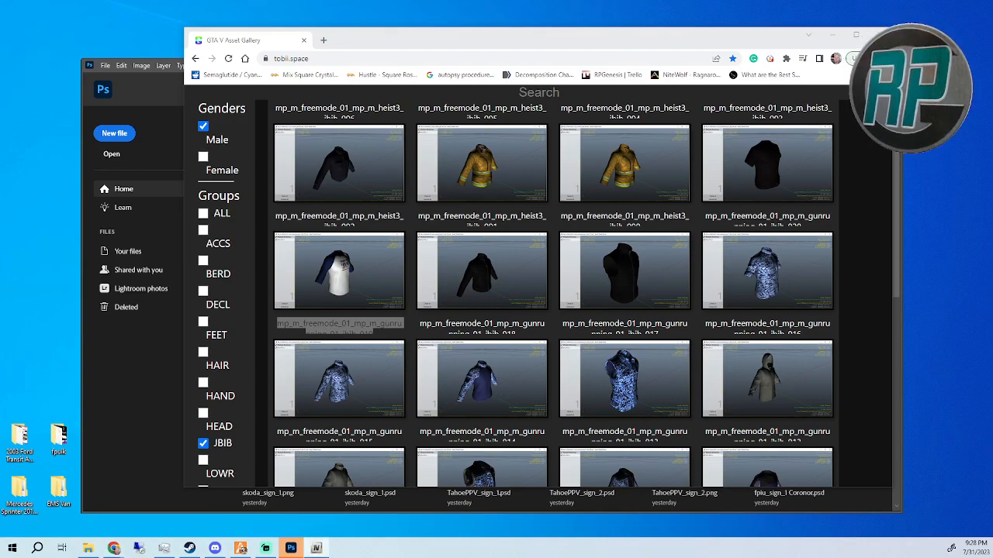
drag(0, 92, 443, 111)
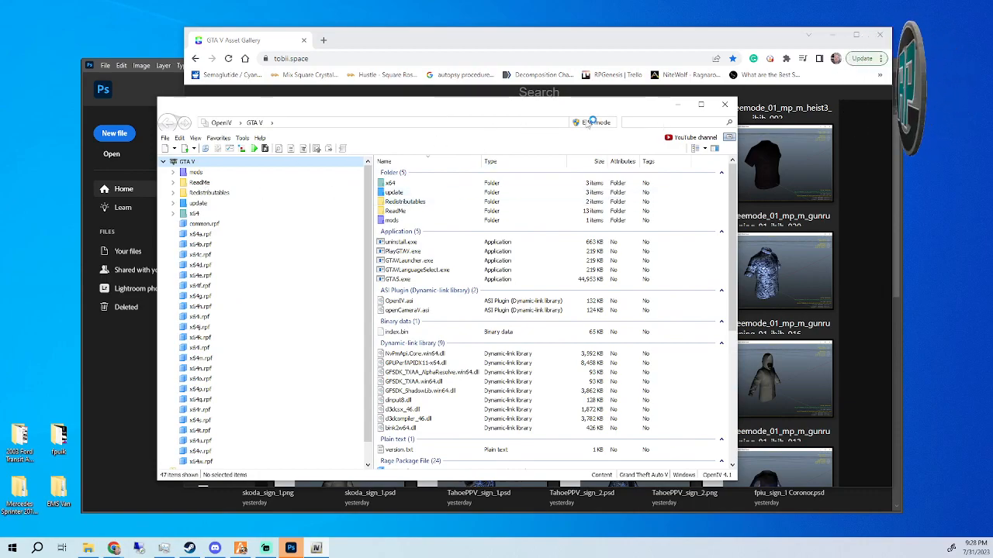
Search all archives for the copied asset name shortened to "mp_m_freemode_01_mp_m_gunrunning".
click(634, 120)
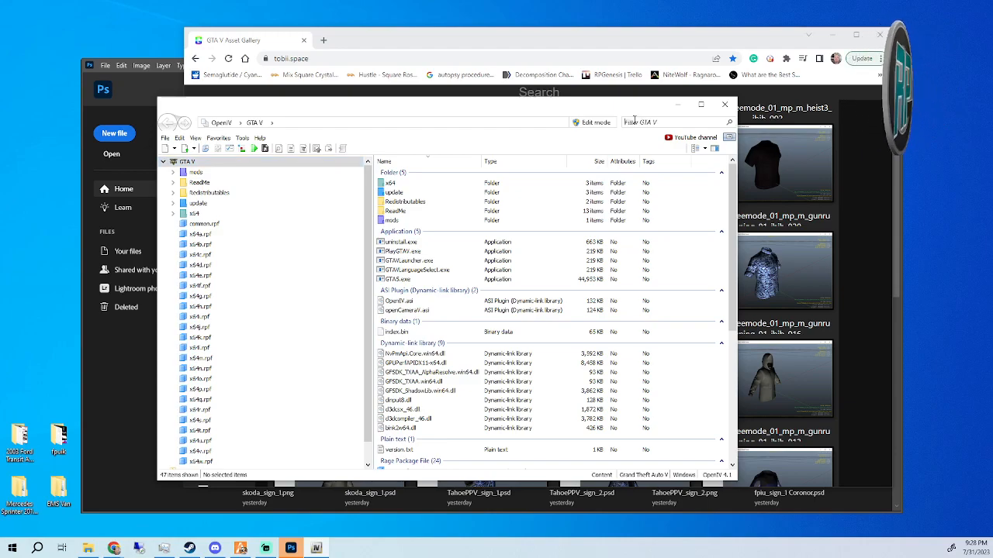
key(ctrl+v)
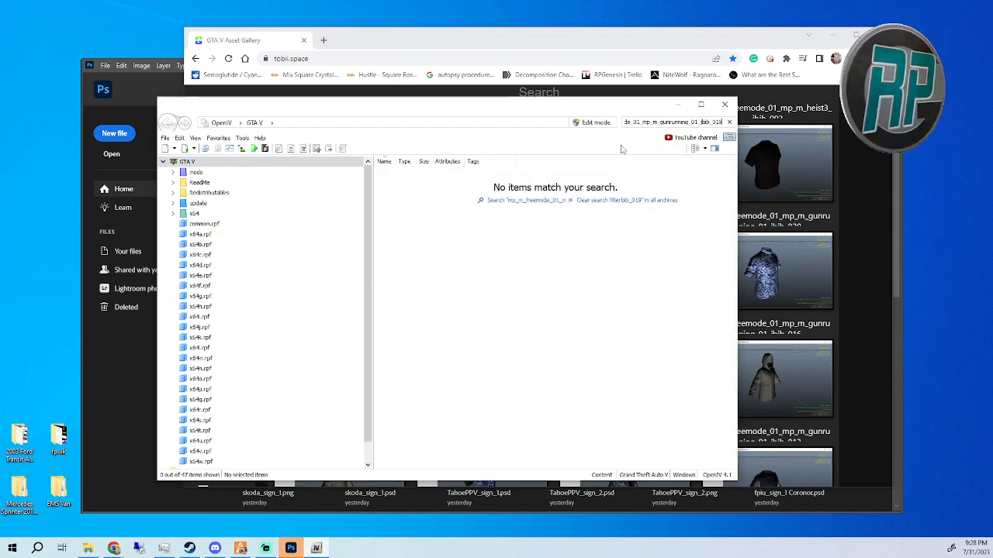
key(BackSpace)
key(BackSpace)
key(BackSpace)
key(BackSpace)
key(BackSpace)
key(BackSpace)
key(BackSpace)
key(BackSpace)
key(BackSpace)
key(BackSpace)
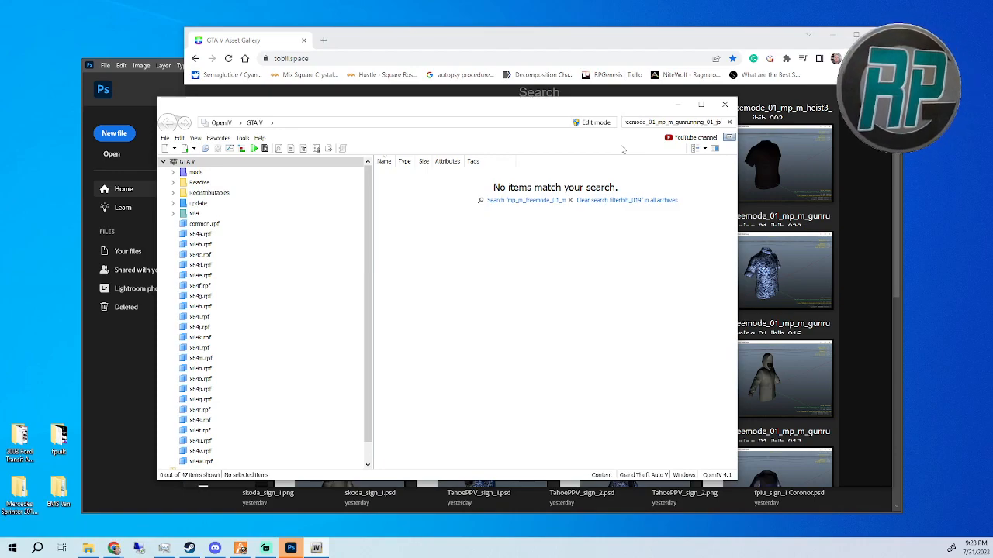
key(BackSpace)
key(BackSpace)
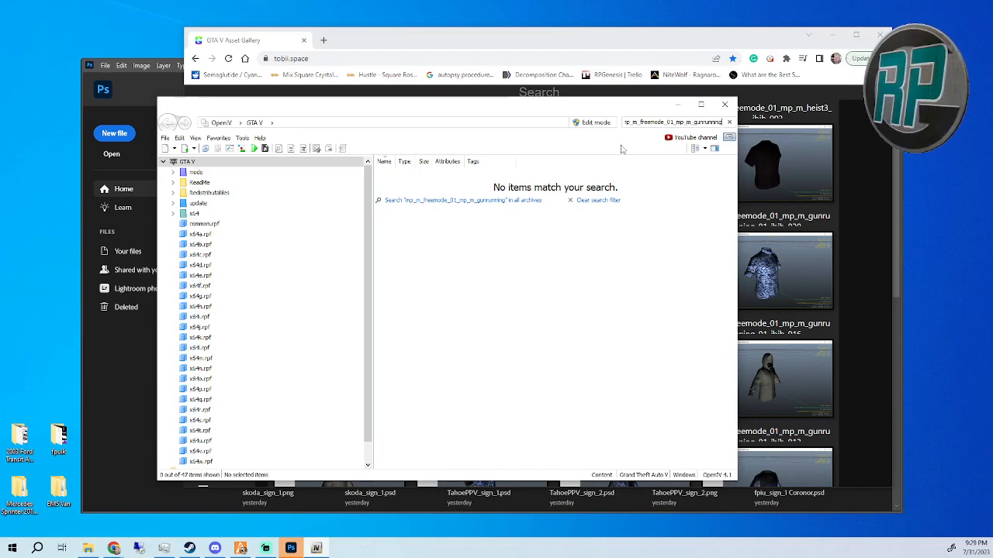
click(480, 200)
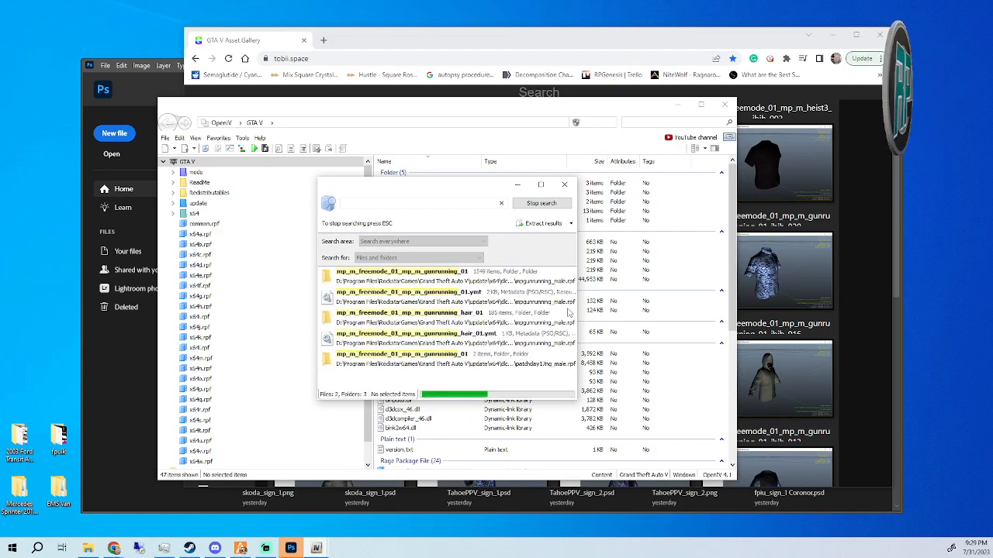
Open the mp_m_freemode_01_mp_m_gunrunning_01 folder inside mpgunrunning_male.rpf from the search results.
click(378, 277)
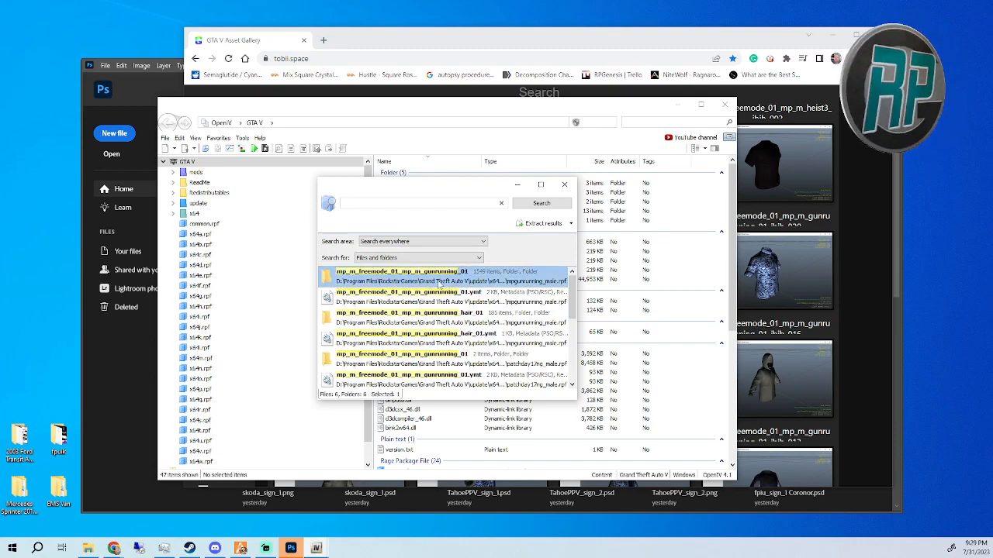
double_click(423, 281)
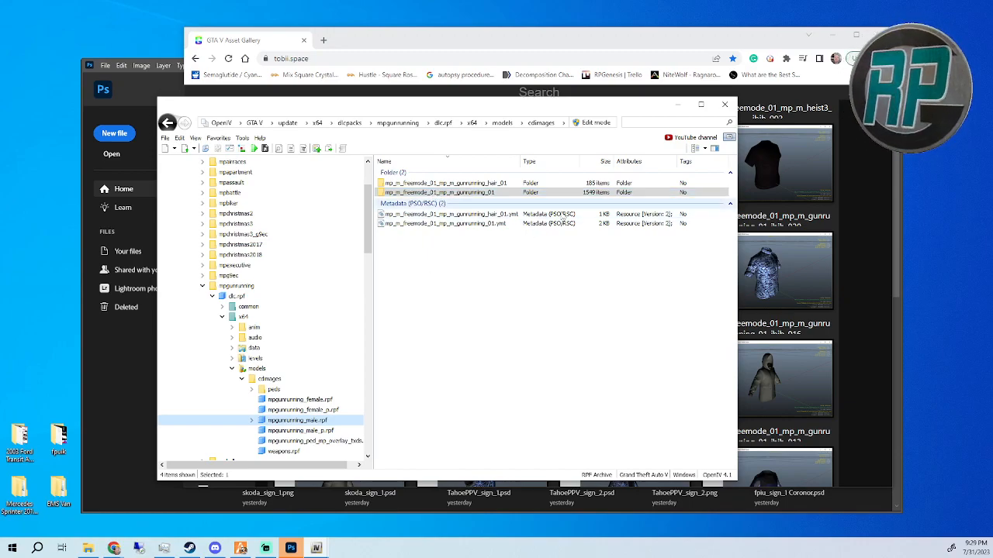
double_click(416, 195)
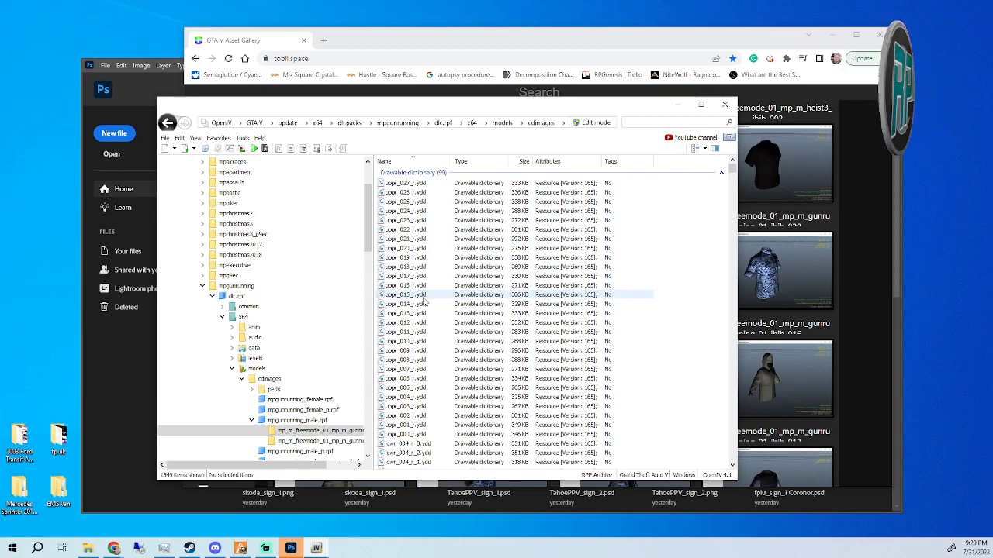
Preview jbib_019_u.ydd in the model viewer and rotate the shirt to see its front.
scroll(430, 303, down, 5)
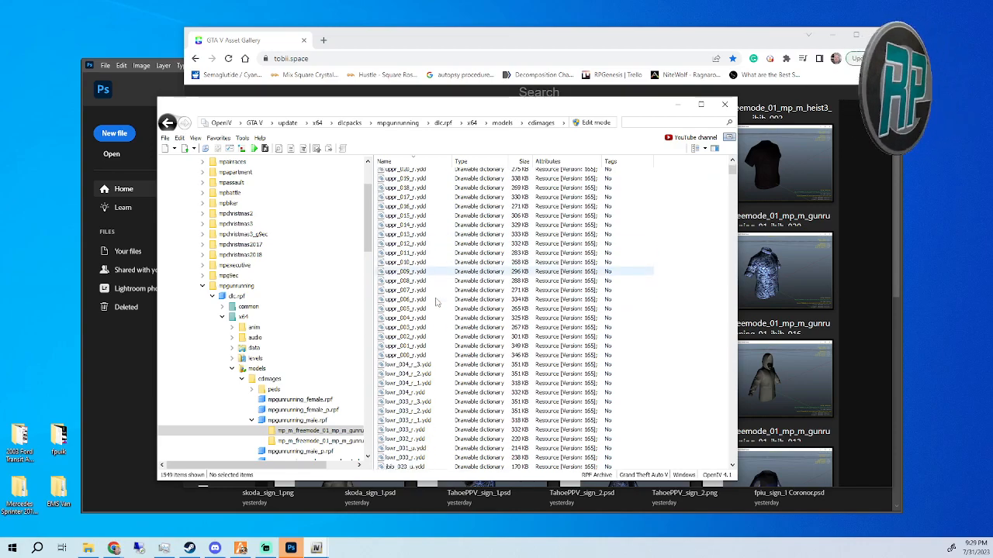
scroll(436, 303, down, 5)
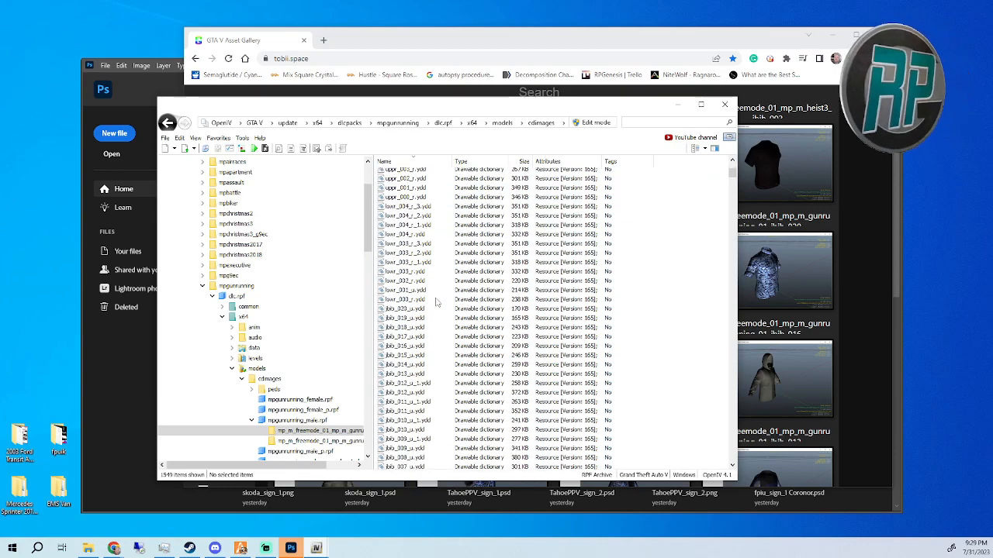
scroll(434, 299, down, 2)
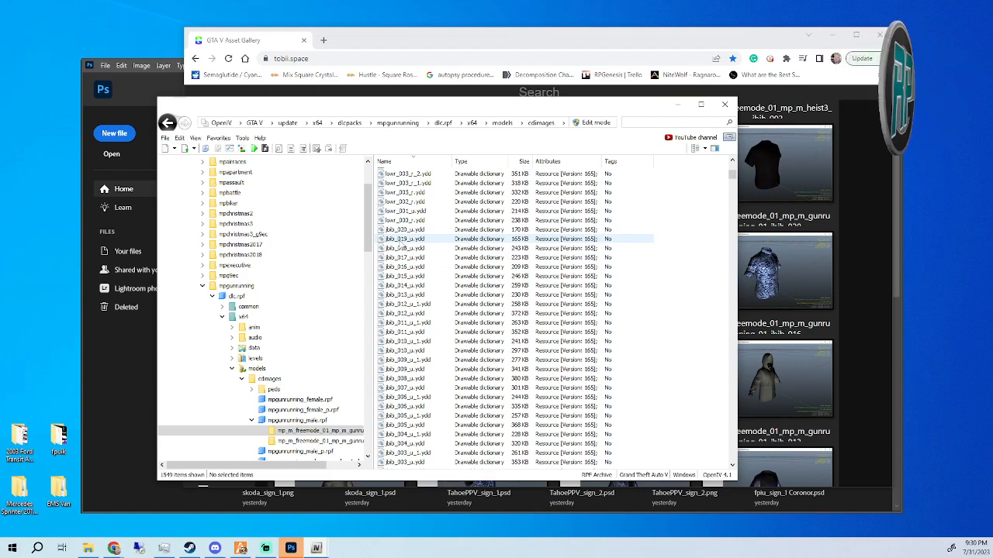
click(400, 238)
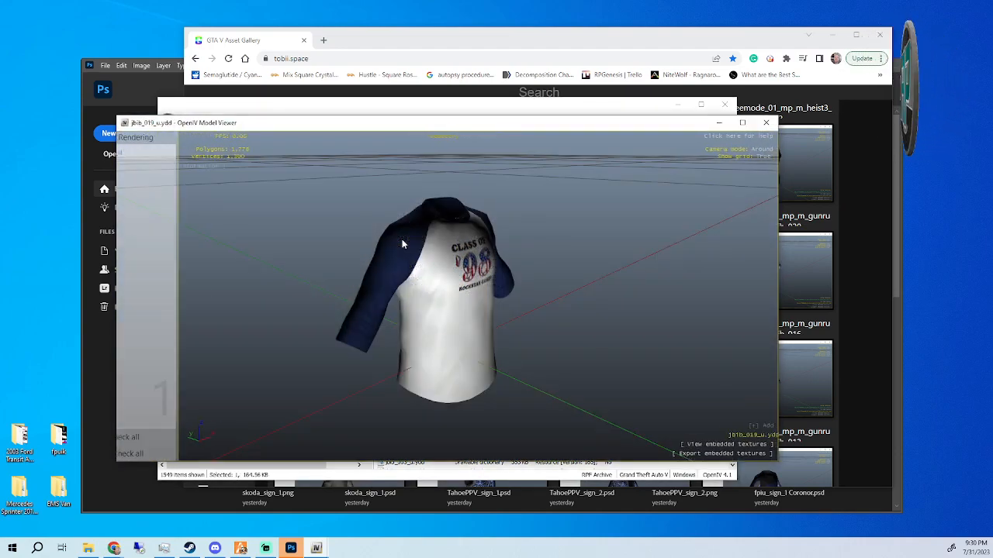
drag(426, 320, 357, 331)
drag(515, 330, 552, 340)
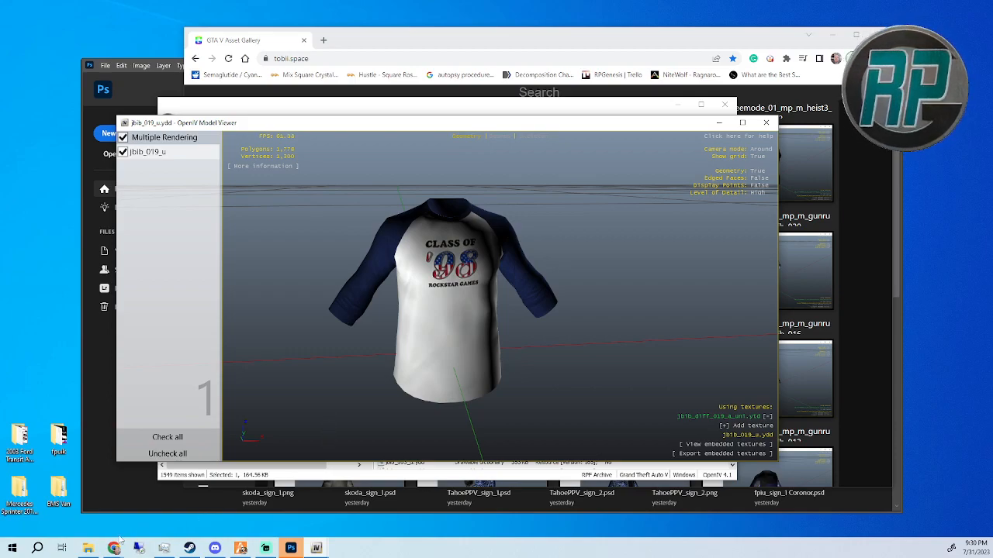
Switch to File Explorer and open the Gunrunning Recolor folder under OBLE, Clothing on the D: drive.
click(90, 548)
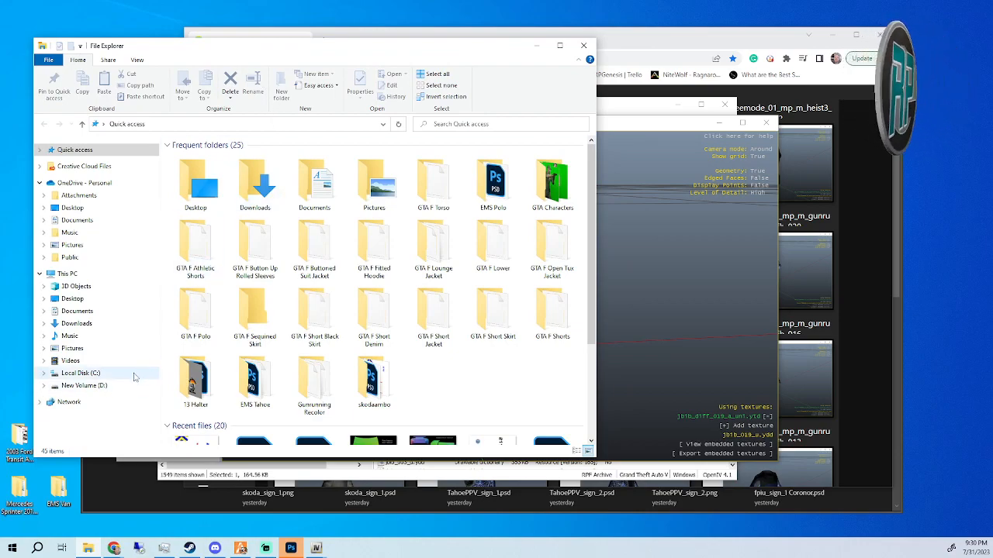
click(84, 385)
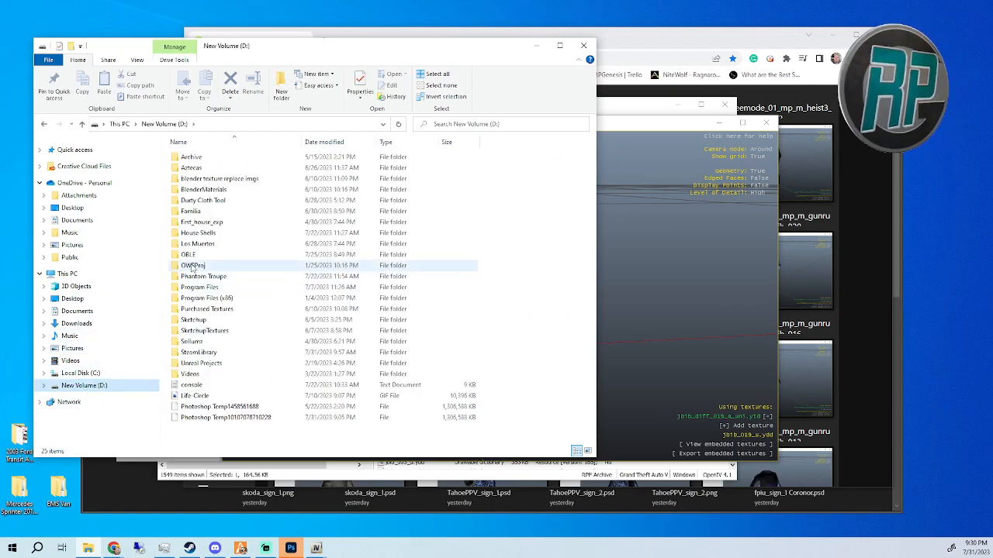
double_click(189, 255)
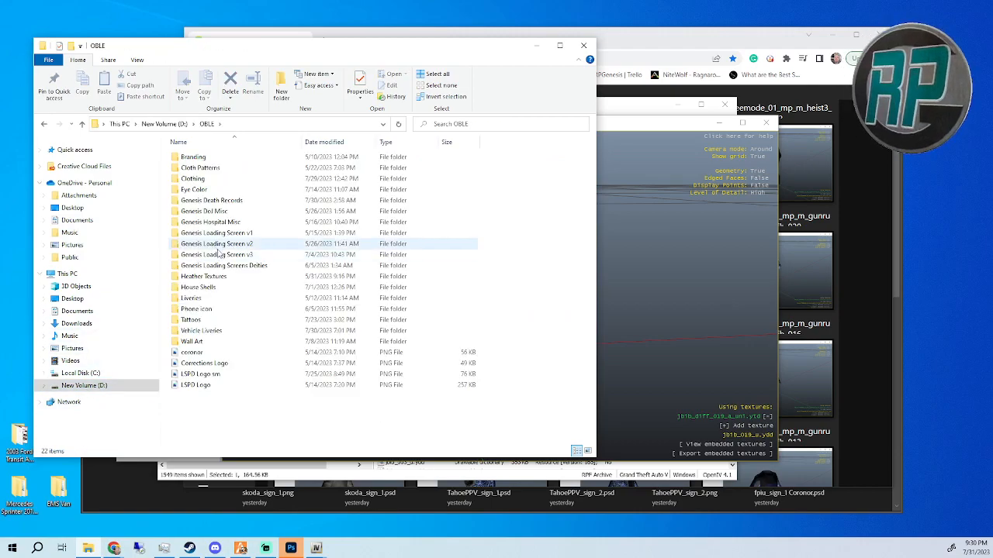
double_click(194, 178)
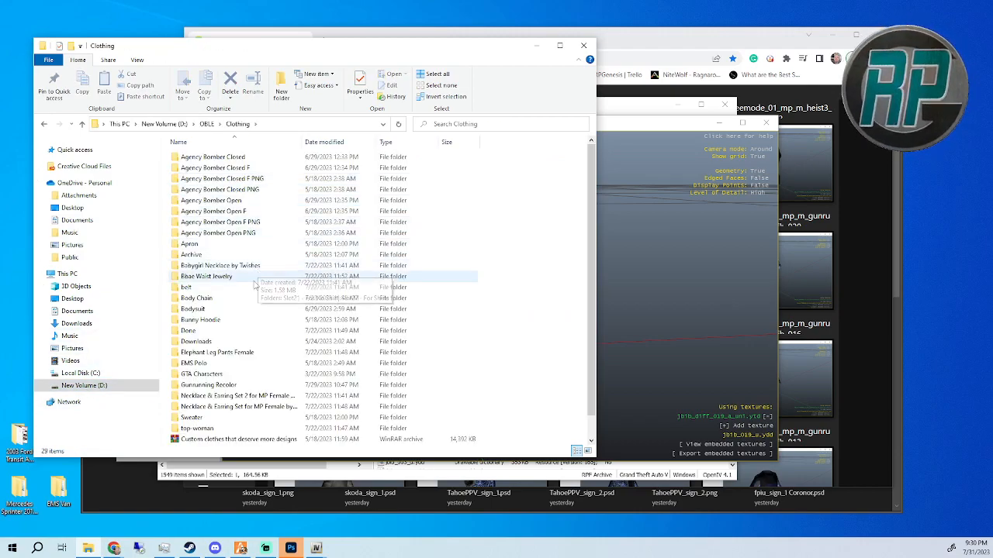
scroll(244, 310, down, 1)
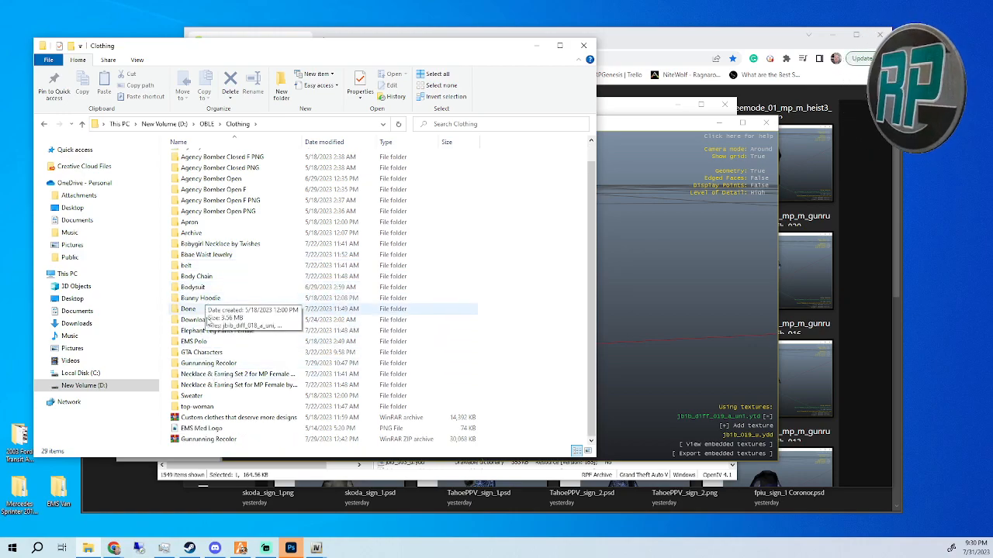
double_click(211, 363)
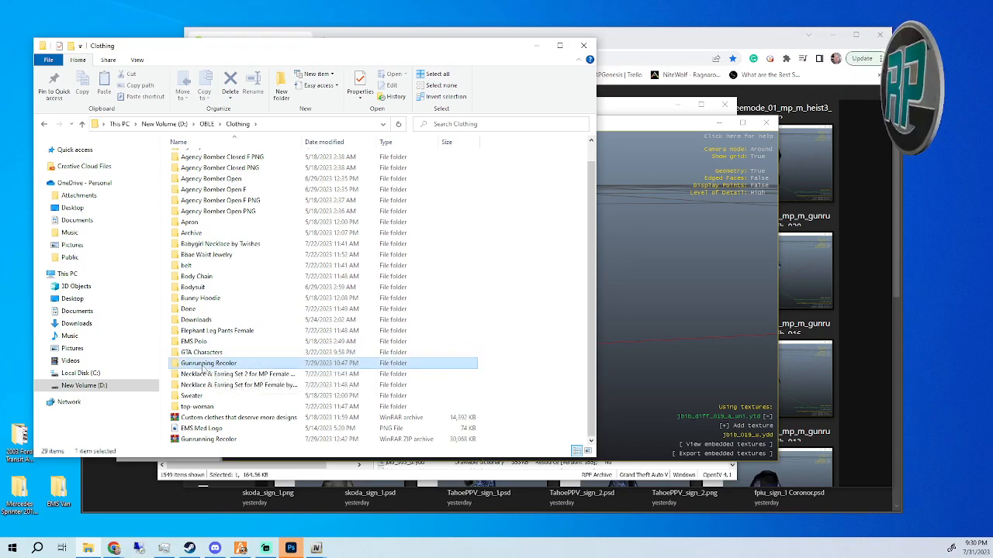
scroll(248, 327, down, 2)
scroll(240, 339, up, 2)
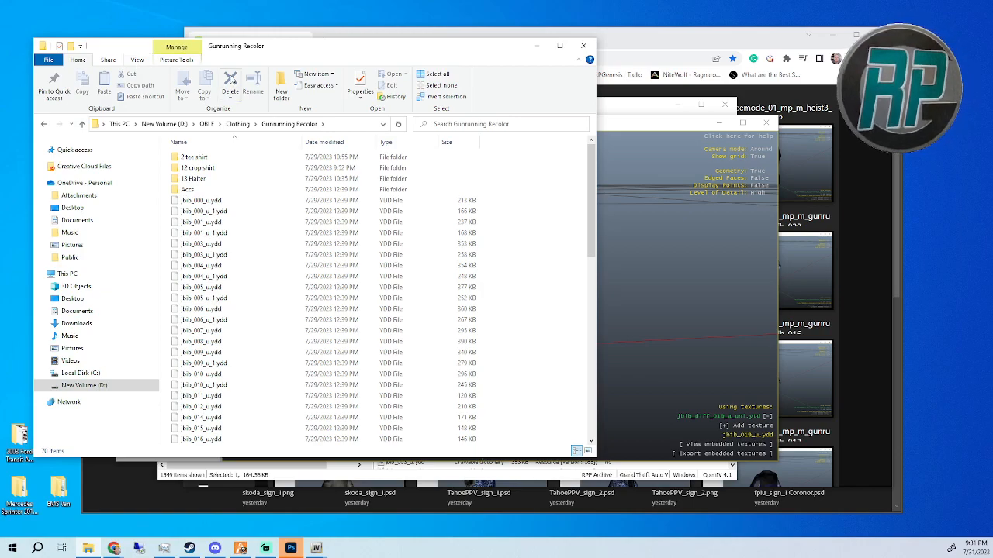
Create a folder named Male inside the Gunrunning Recolor folder and open it.
click(281, 86)
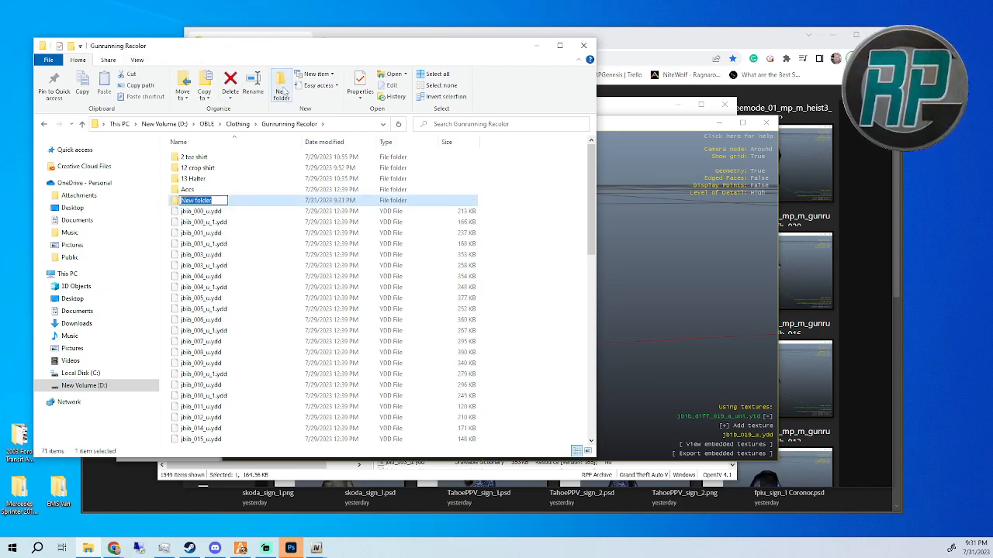
text(Mask)
key(BackSpace)
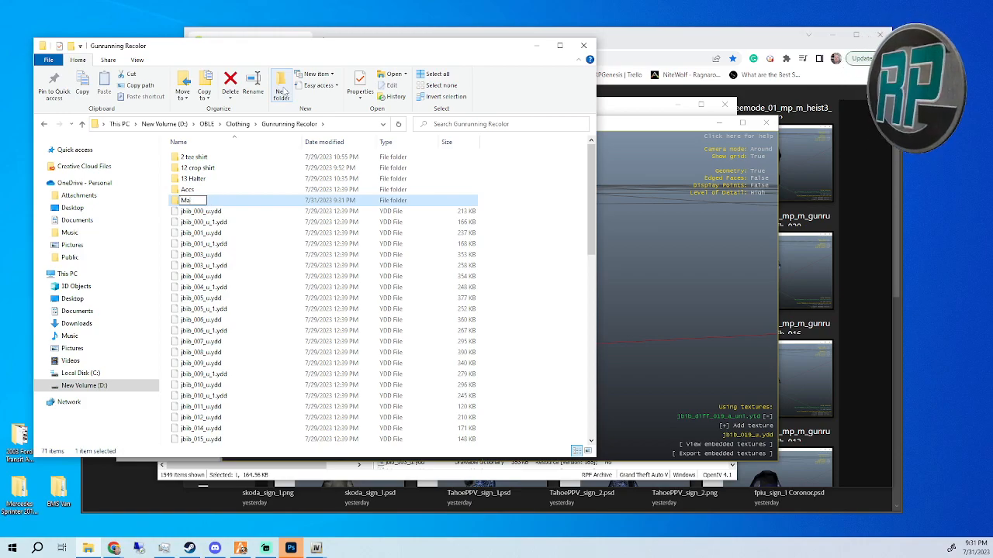
key(Return)
key(Return)
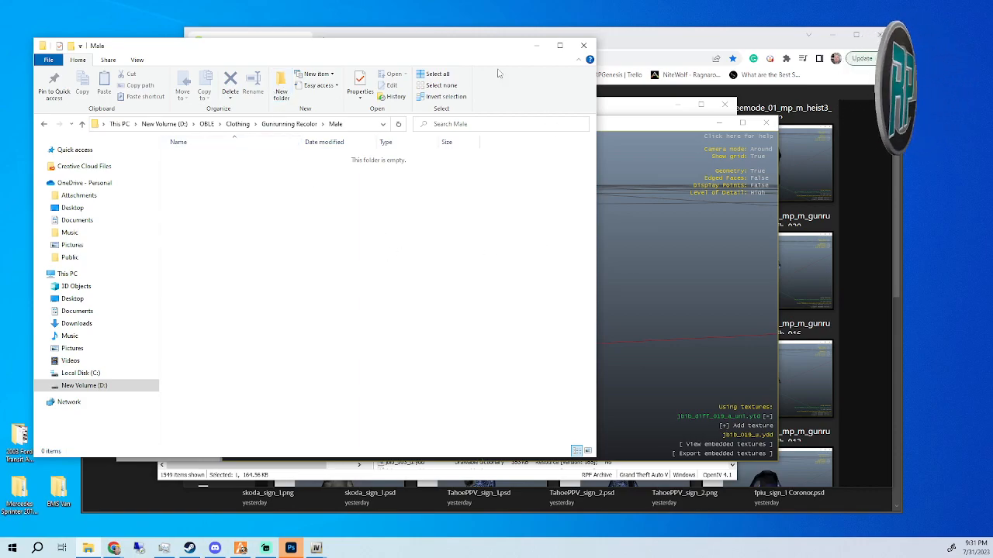
Close the model viewer, place OpenIV beside the Male folder window, and copy jbib_019_u.ydd into the Male folder.
drag(487, 54, 467, 52)
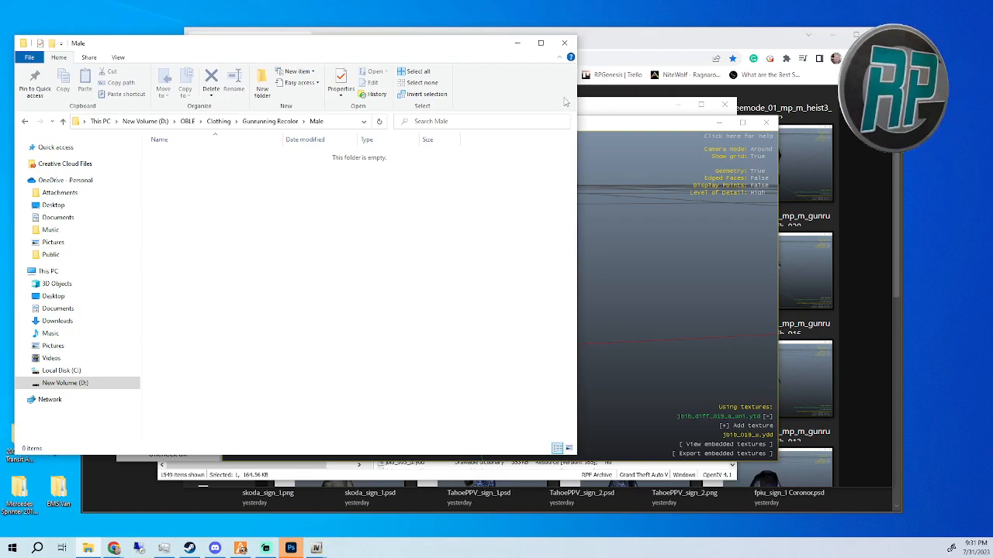
click(766, 122)
drag(476, 113, 706, 124)
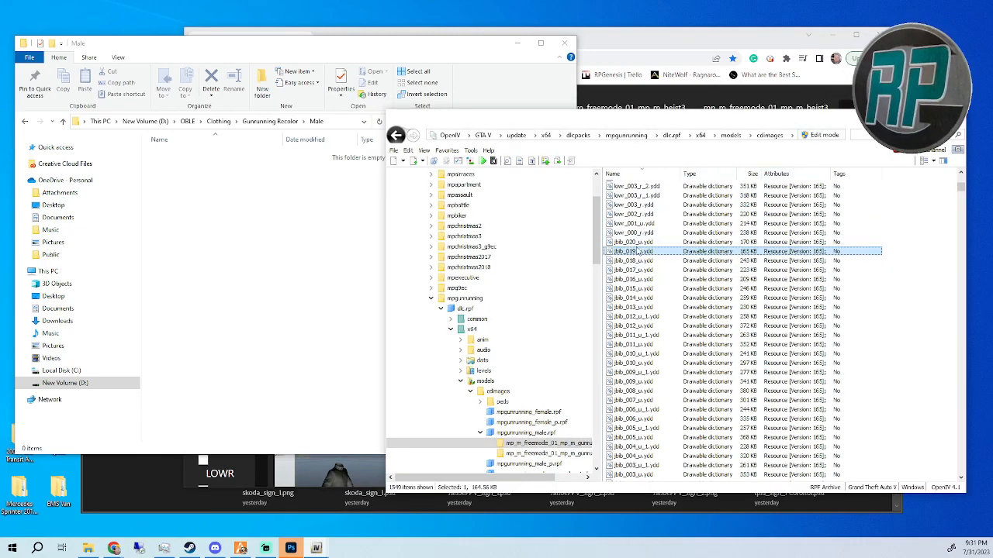
drag(310, 216, 275, 243)
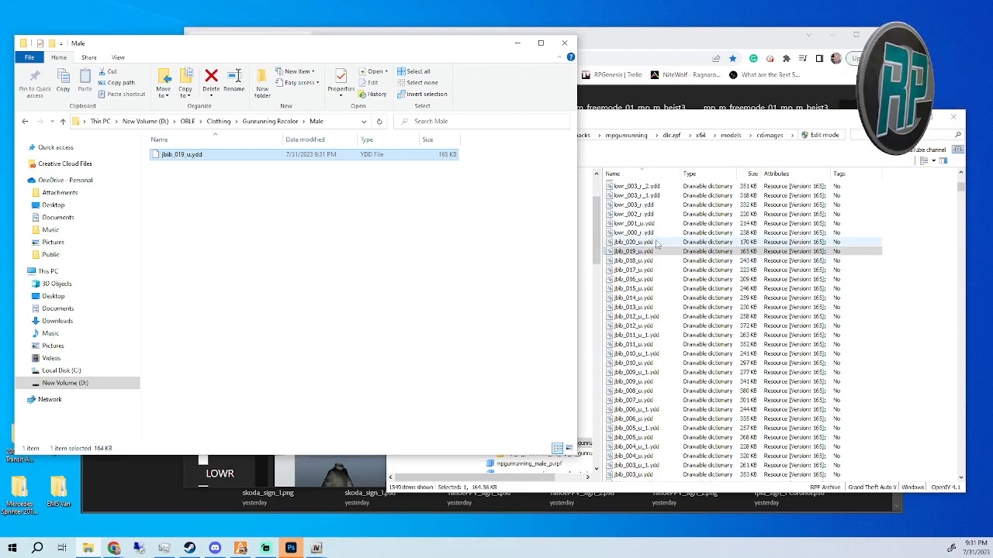
Find the jbib_diff_019 texture dictionaries in the OpenIV file list and preview jbib_diff_019_b_uni.ytd.
click(649, 122)
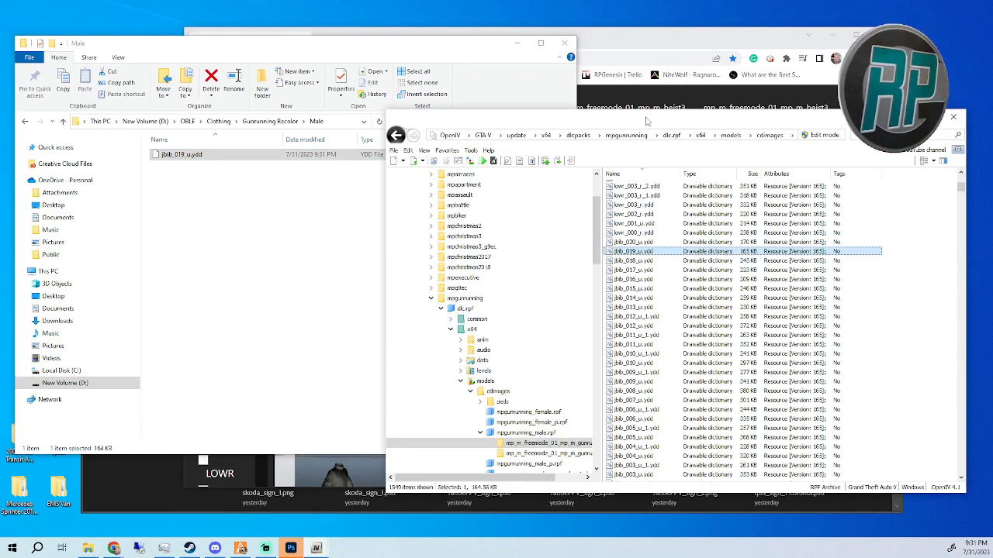
scroll(687, 332, down, 1)
scroll(687, 332, down, 1)
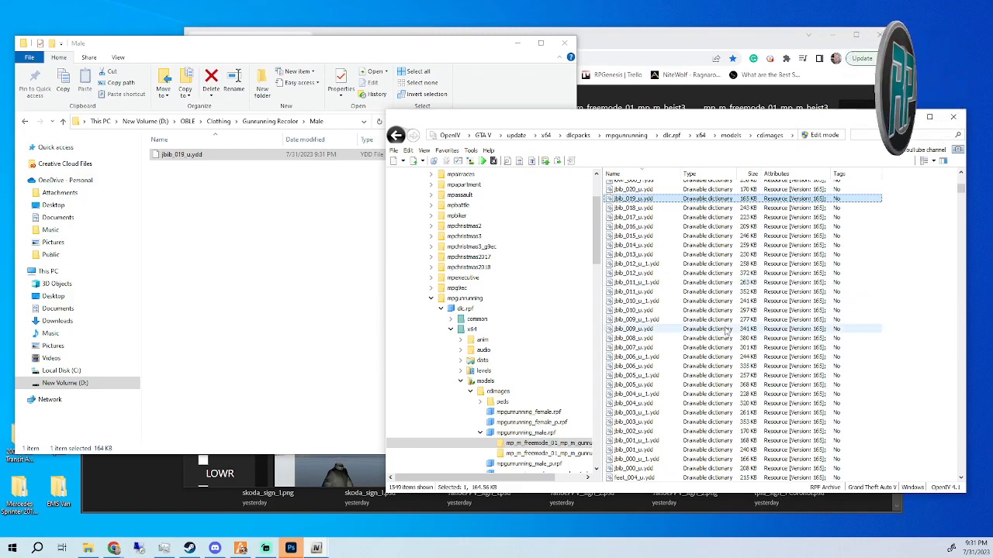
scroll(698, 310, down, 4)
scroll(689, 293, down, 10)
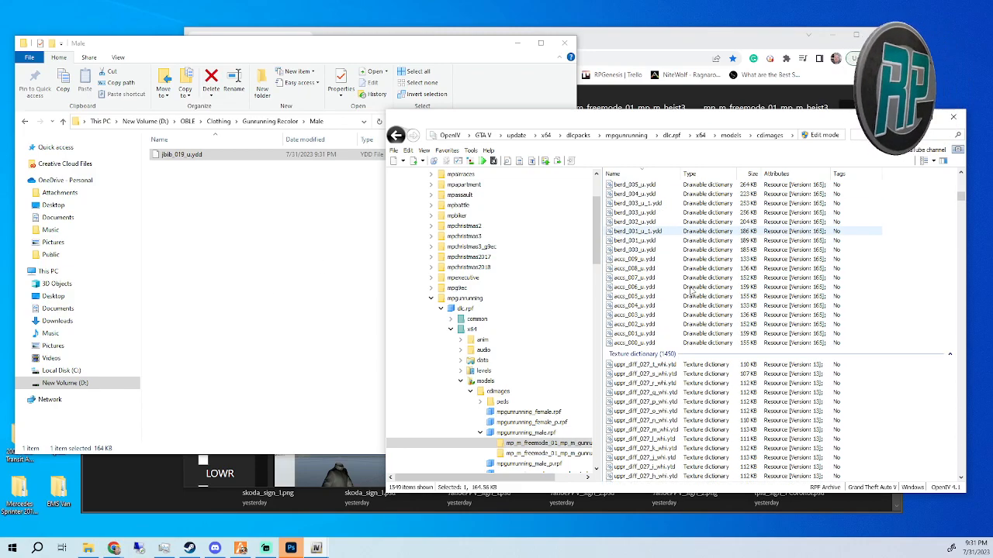
scroll(685, 296, down, 15)
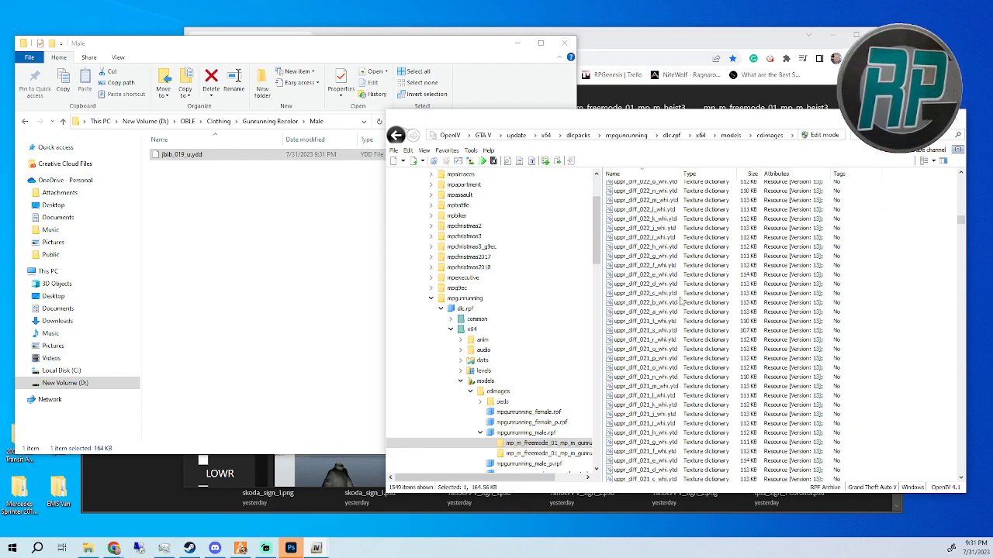
scroll(680, 302, down, 3)
scroll(676, 303, down, 11)
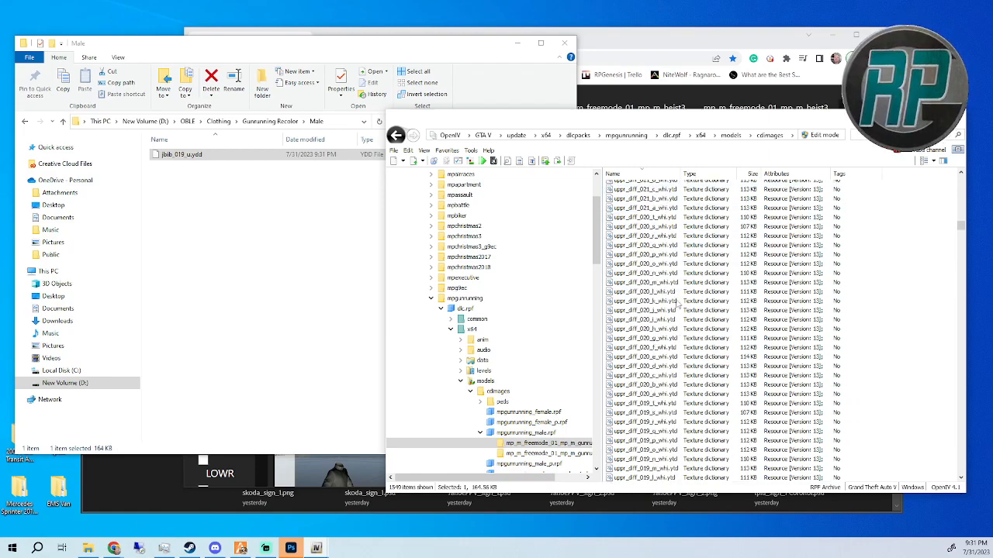
scroll(672, 309, down, 15)
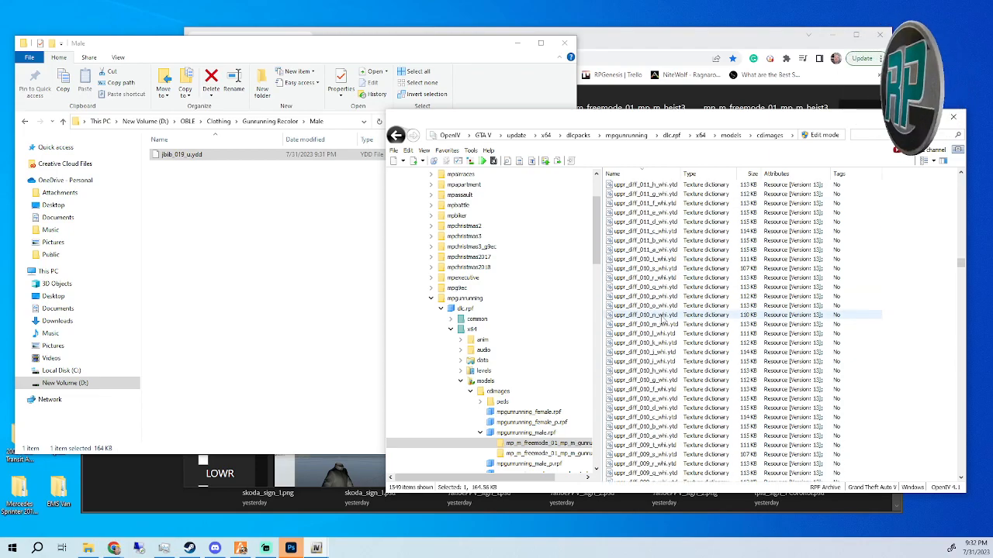
scroll(665, 314, down, 20)
scroll(660, 326, down, 7)
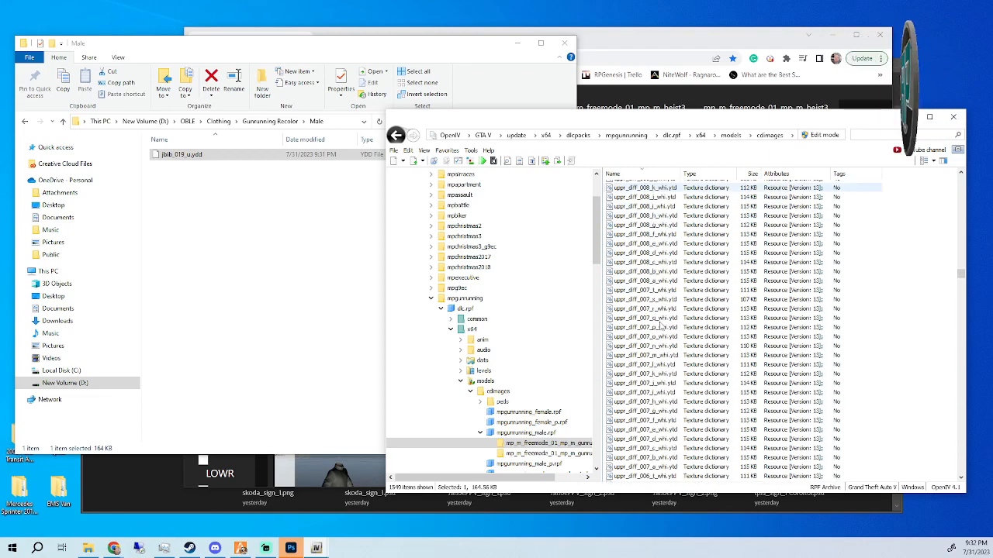
scroll(660, 327, down, 20)
scroll(660, 326, down, 20)
scroll(660, 327, down, 20)
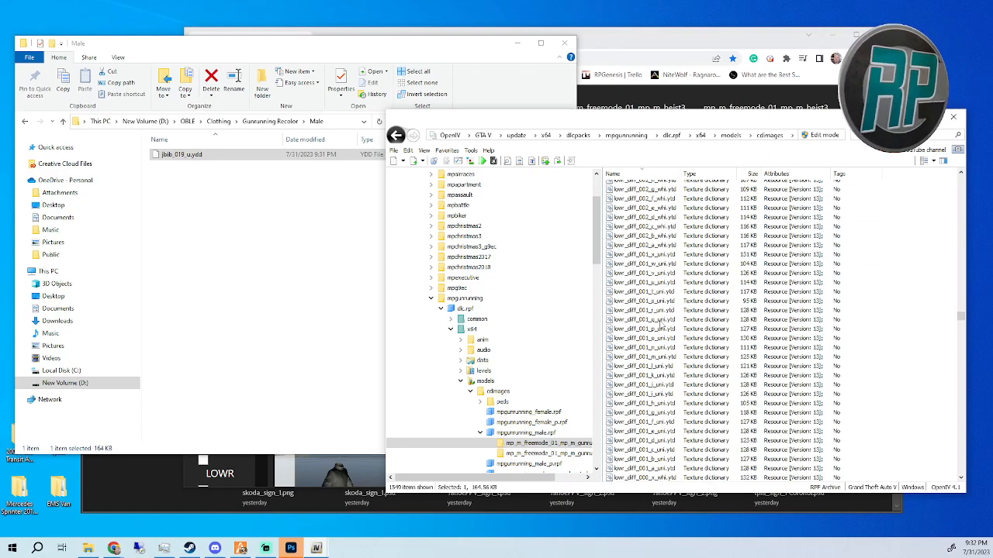
scroll(661, 319, down, 17)
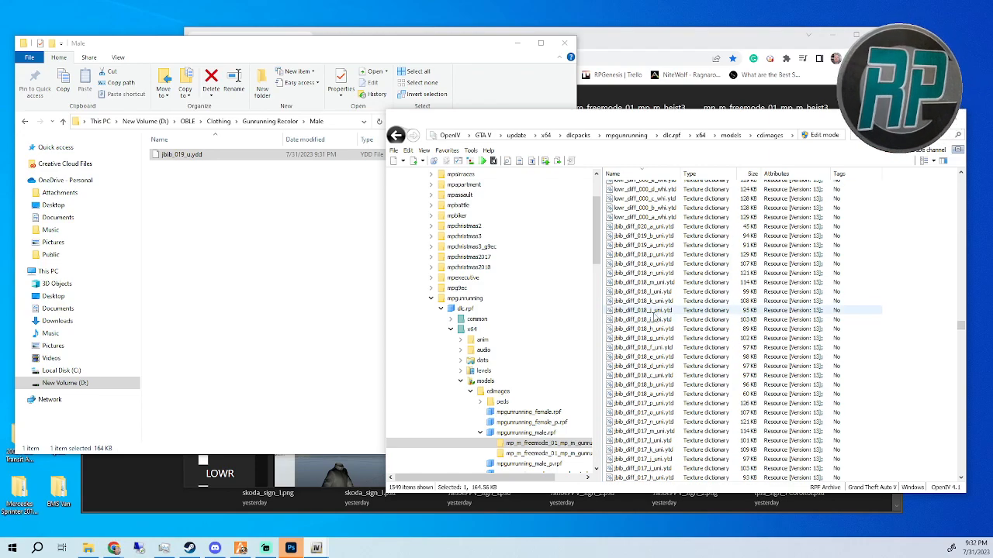
double_click(637, 236)
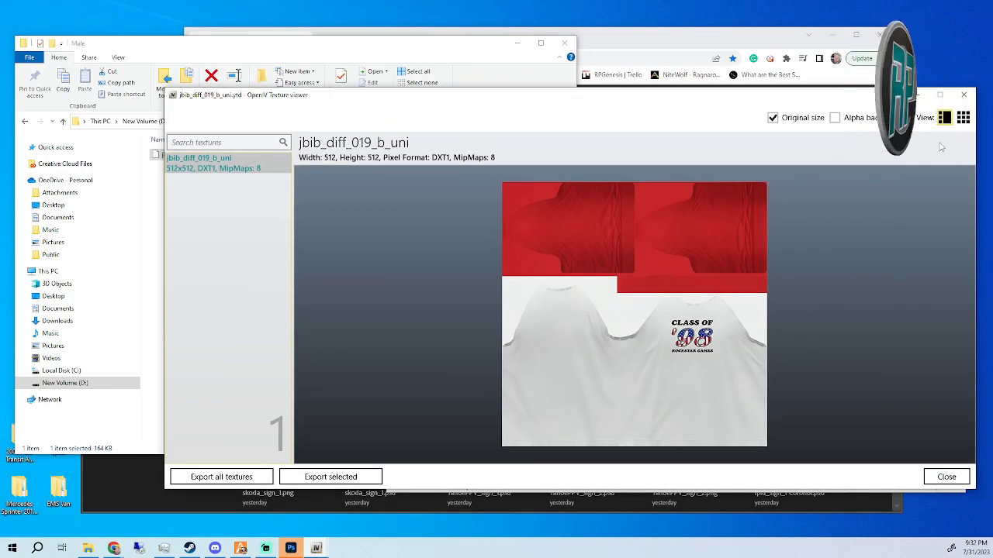
click(965, 96)
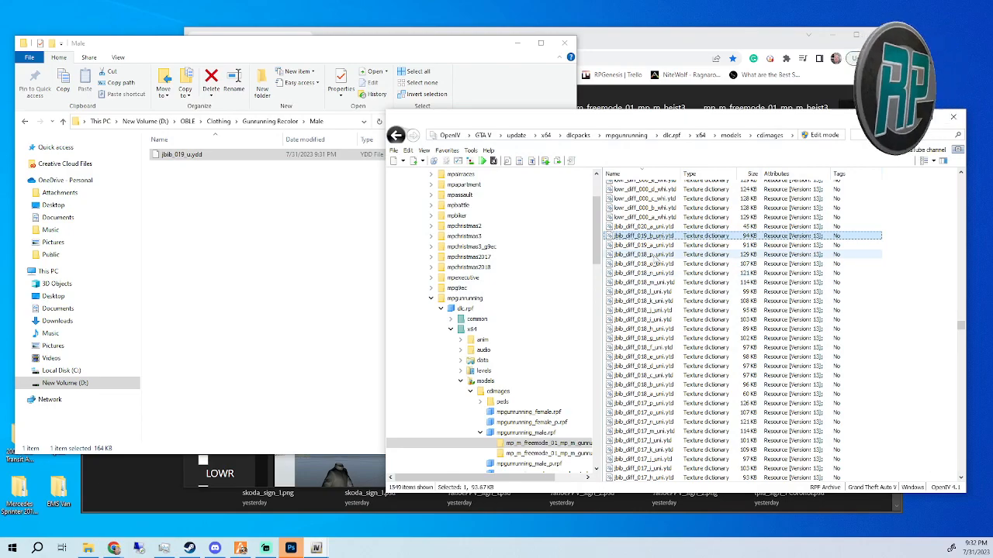
Export the texture in jbib_diff_019_a_uni.ytd as a PNG image to the Male folder under OBLE, Clothing, Gunrunning Recolor.
double_click(634, 245)
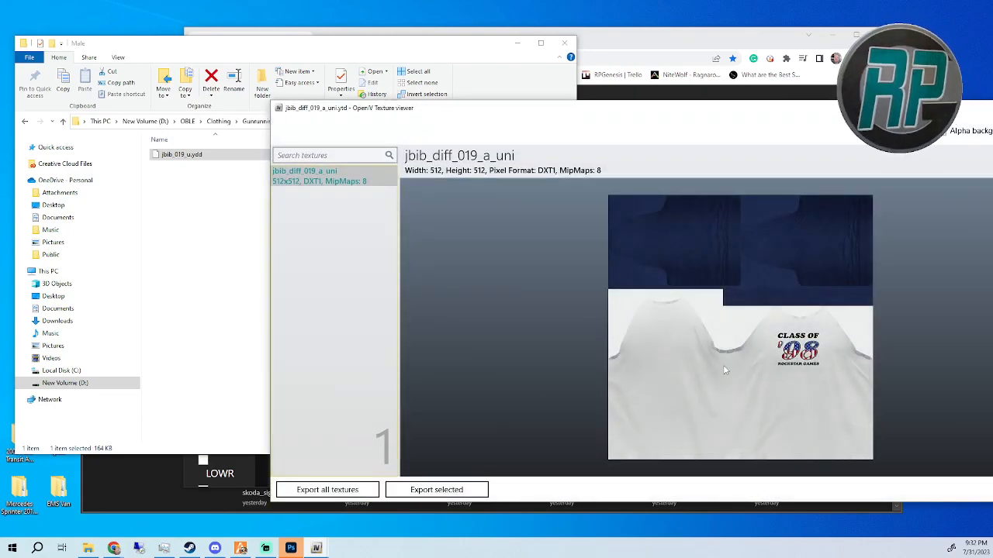
click(431, 494)
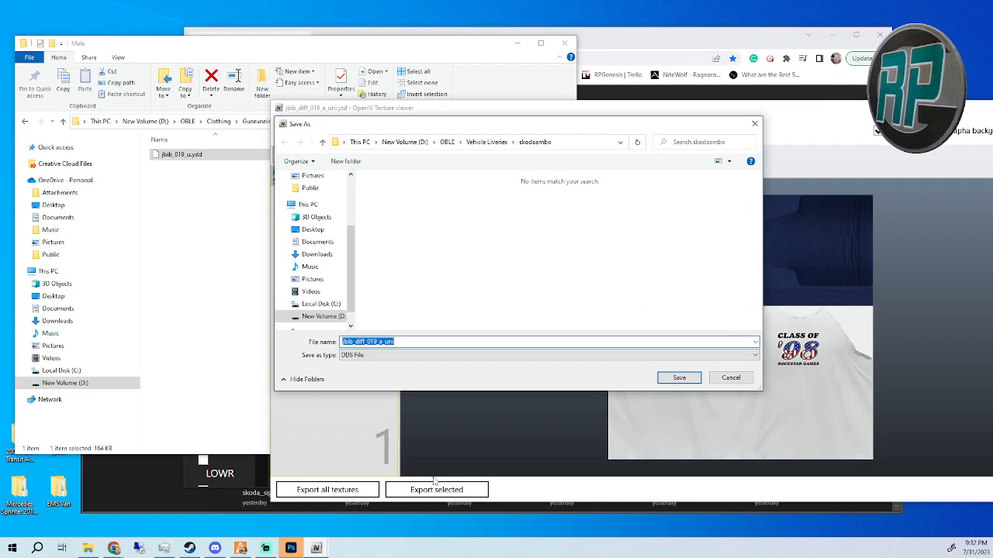
click(377, 355)
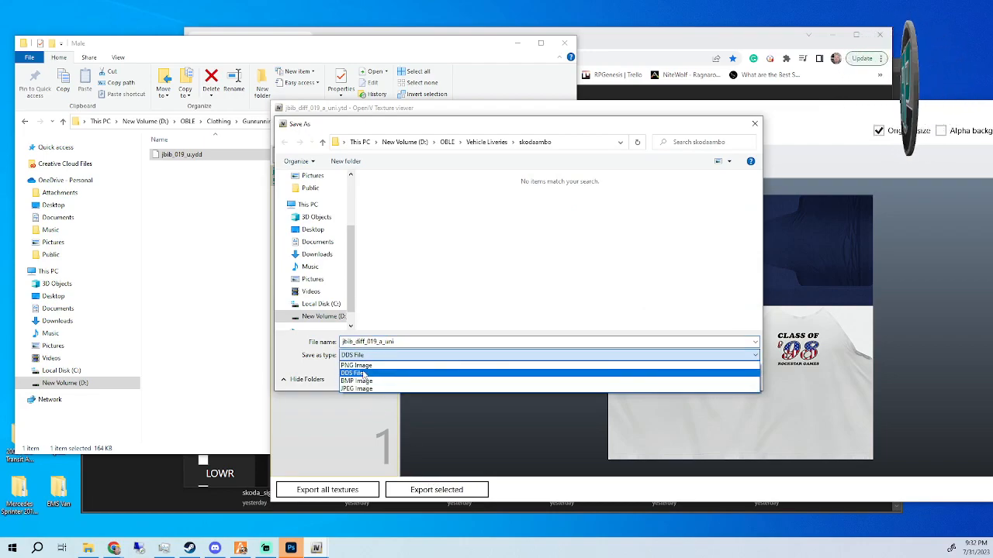
click(364, 366)
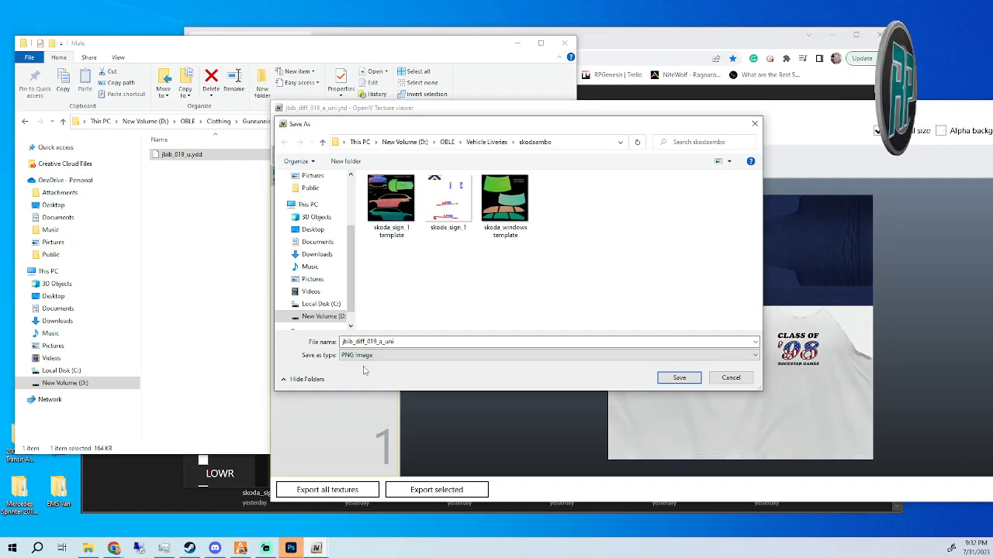
click(447, 142)
double_click(389, 213)
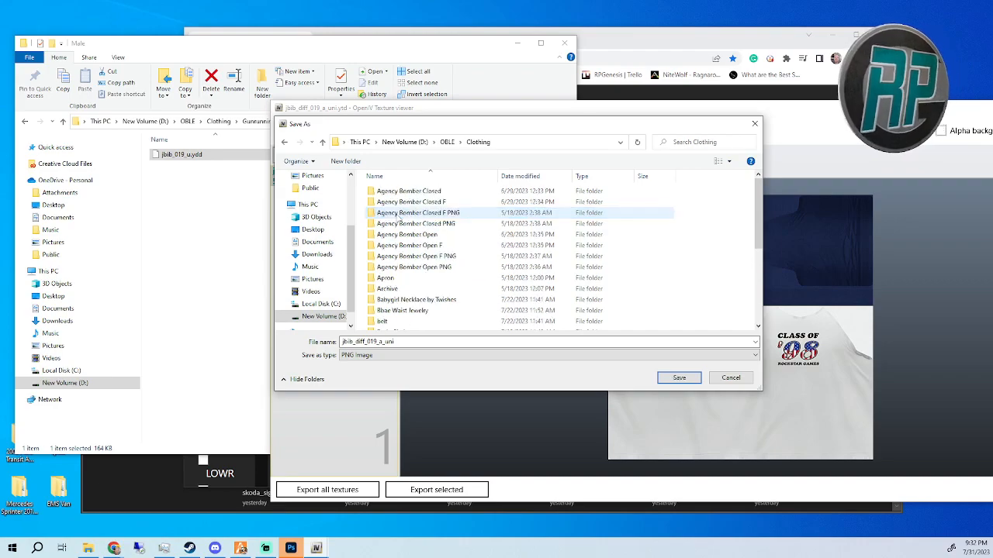
scroll(407, 235, down, 3)
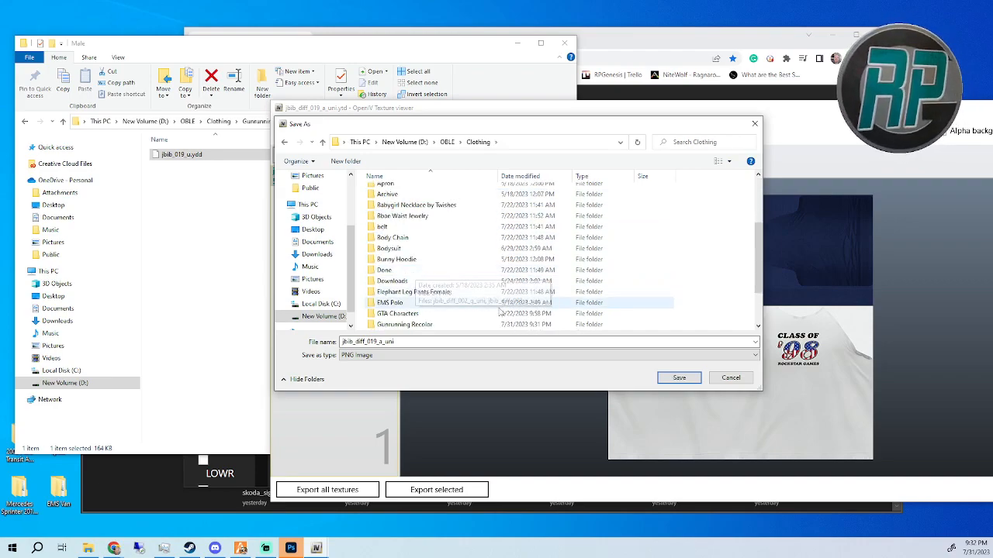
double_click(434, 325)
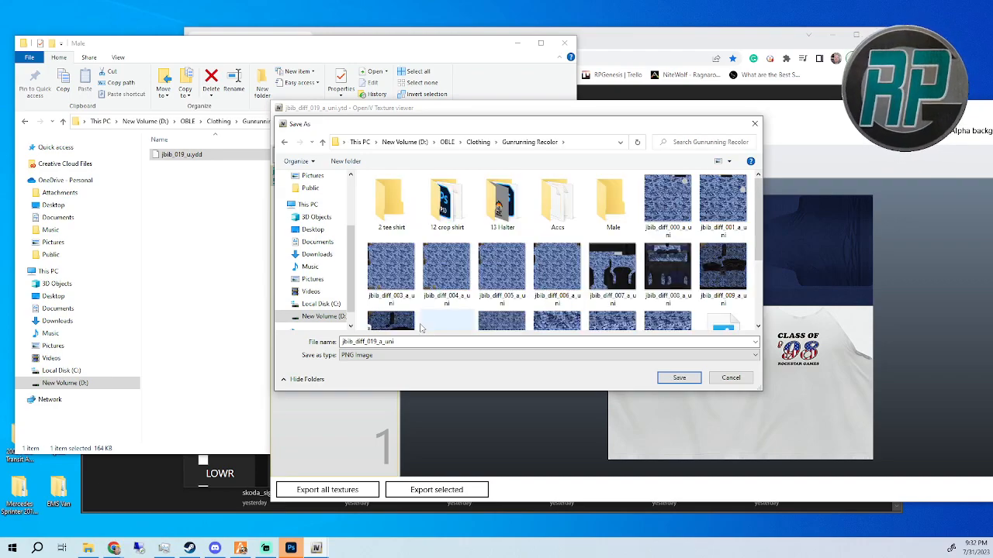
double_click(612, 203)
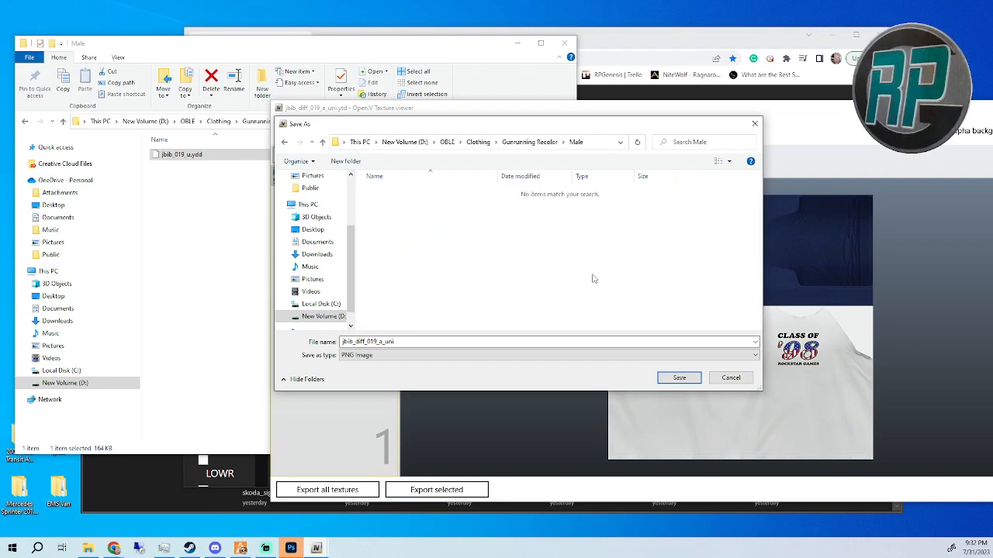
click(681, 378)
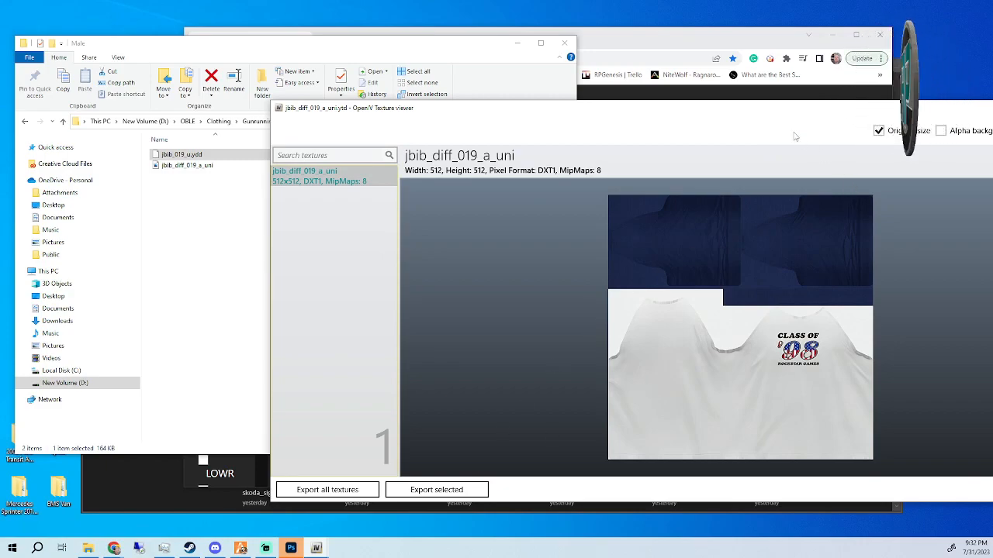
Close the texture viewer and copy jbib_diff_019_a_uni.ytd from OpenIV into the Male folder.
drag(644, 110, 527, 105)
click(953, 103)
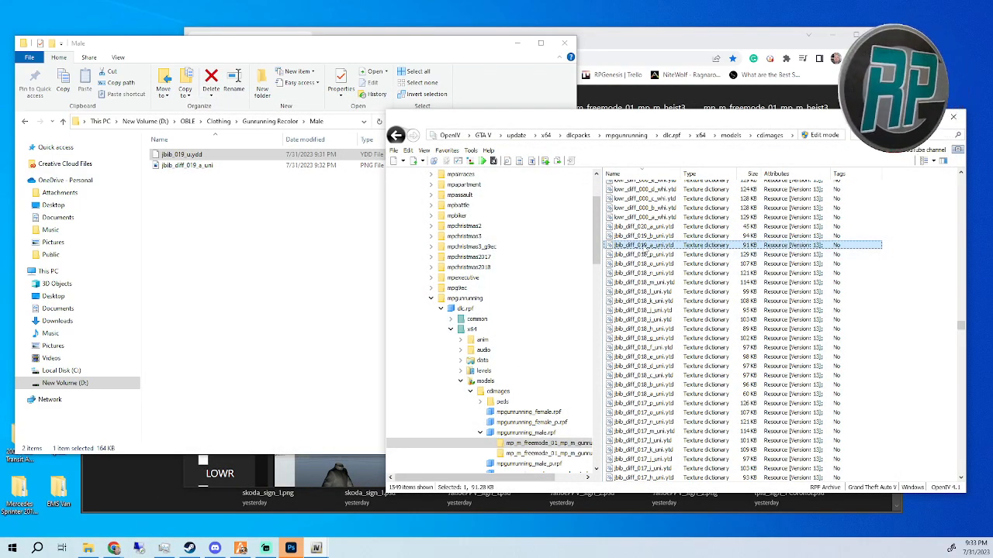
click(235, 232)
key(ctrl+v)
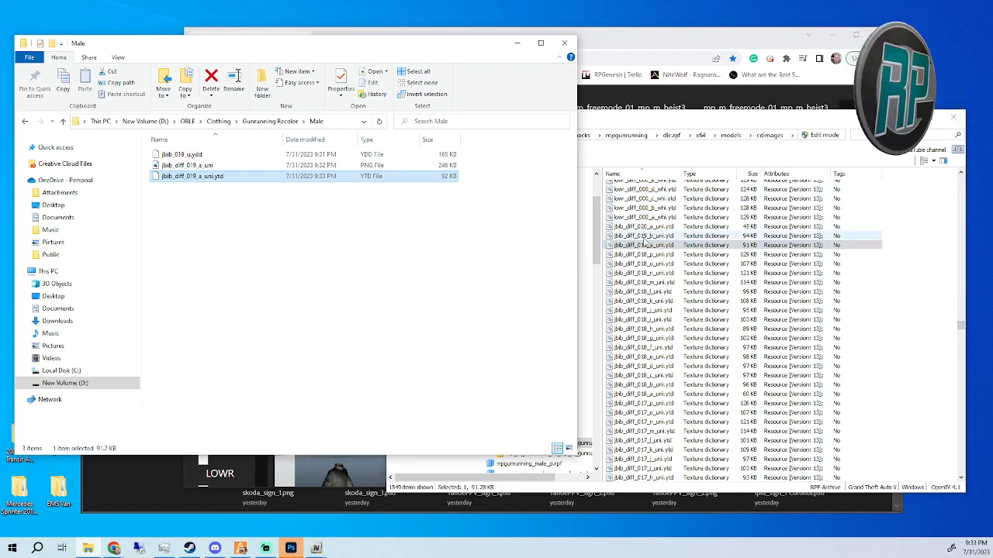
Export the texture in jbib_diff_019_b_uni.ytd as a PNG image to the Male folder.
click(645, 236)
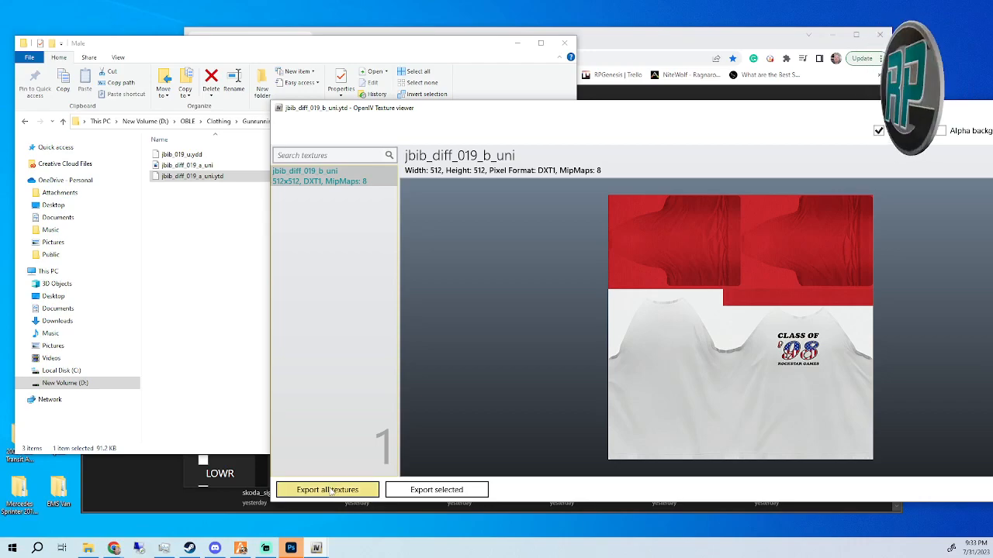
click(432, 491)
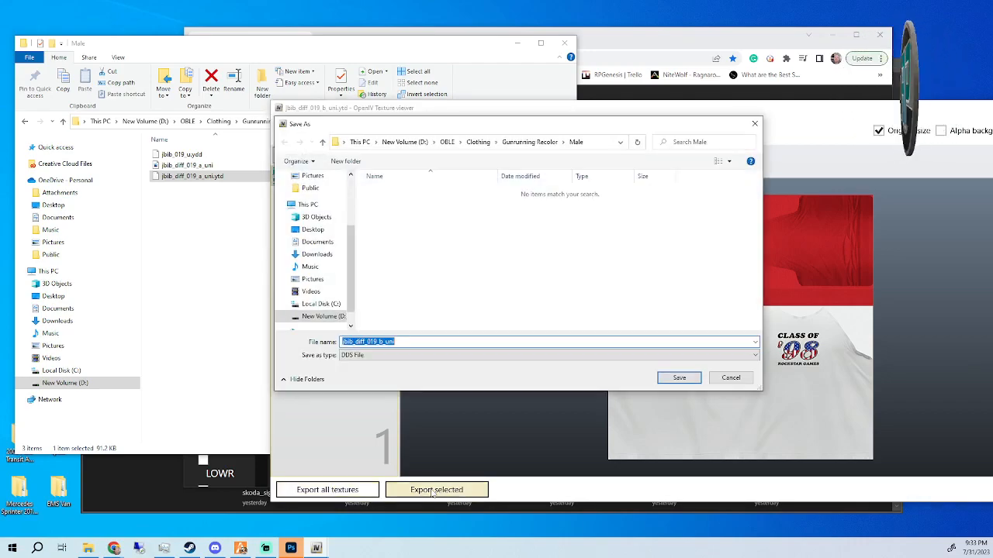
click(372, 359)
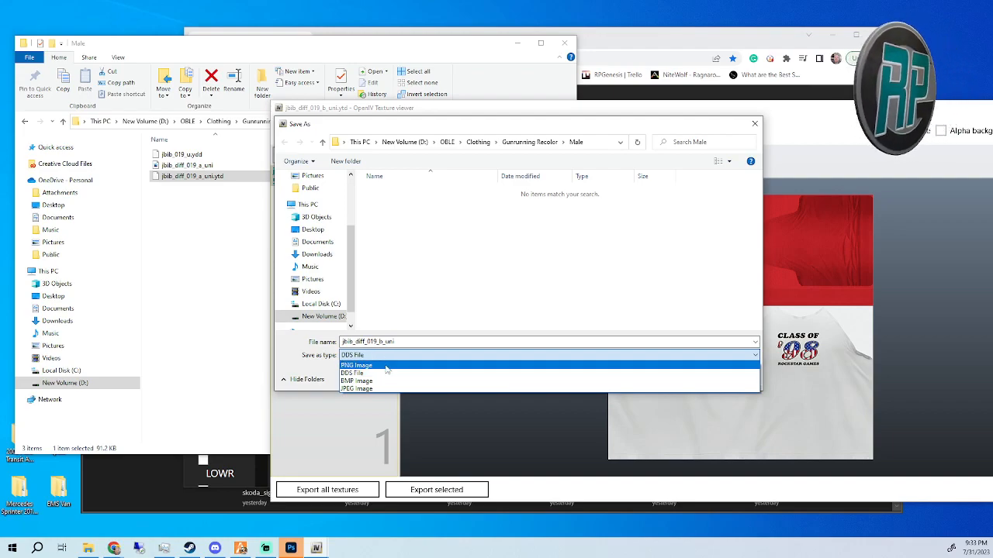
click(385, 366)
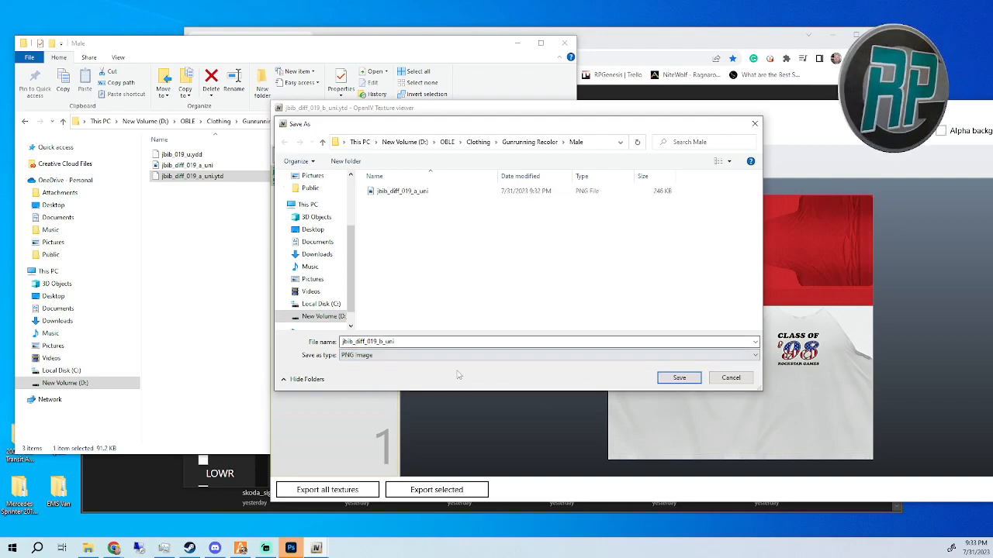
click(679, 380)
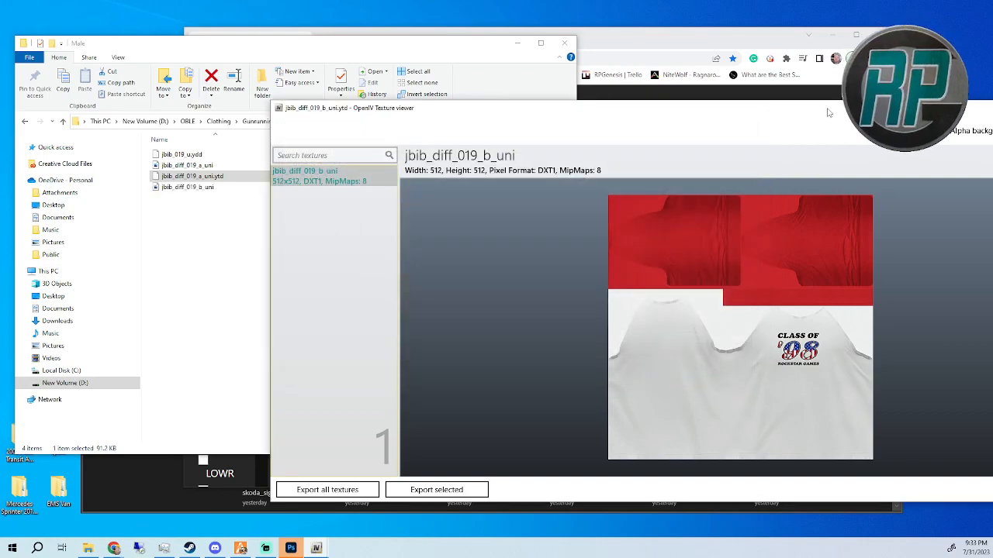
Close the texture viewer and copy jbib_diff_019_b_uni.ytd from OpenIV into the Male folder.
drag(828, 114, 683, 114)
click(924, 108)
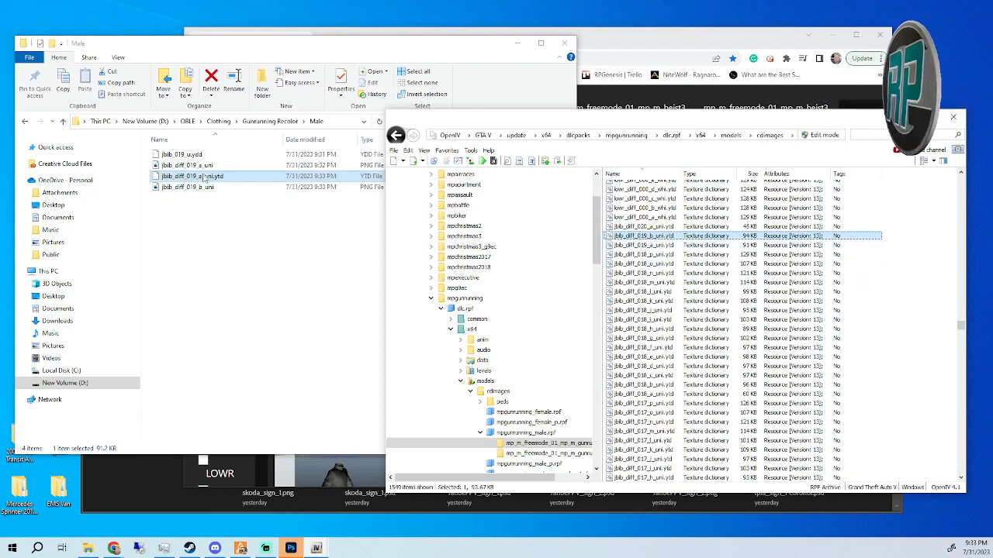
drag(637, 239, 209, 250)
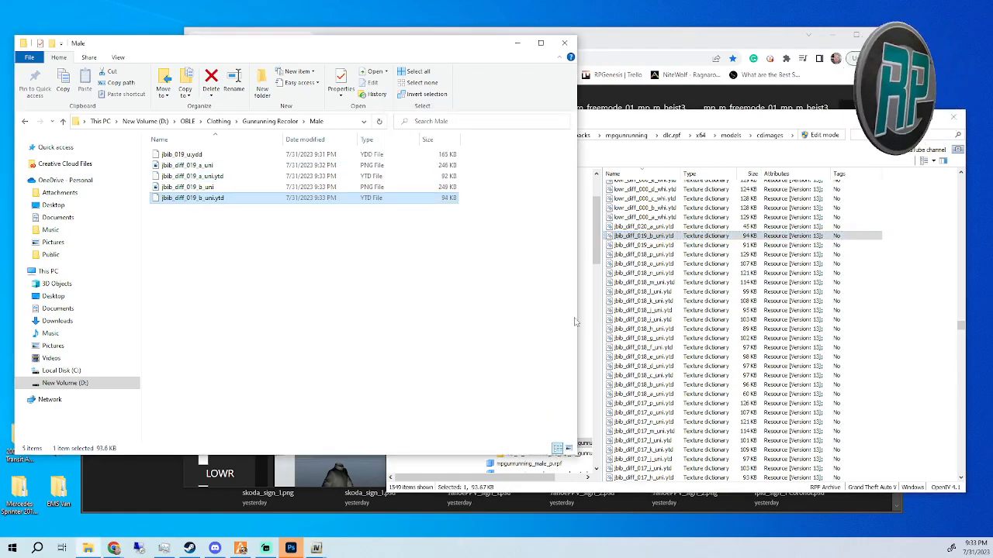
click(668, 122)
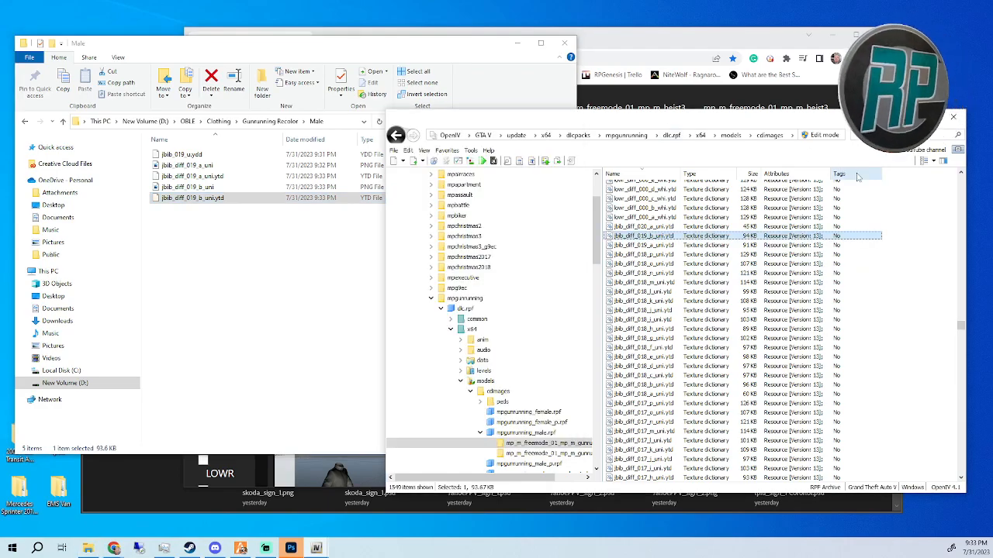
drag(423, 51, 578, 77)
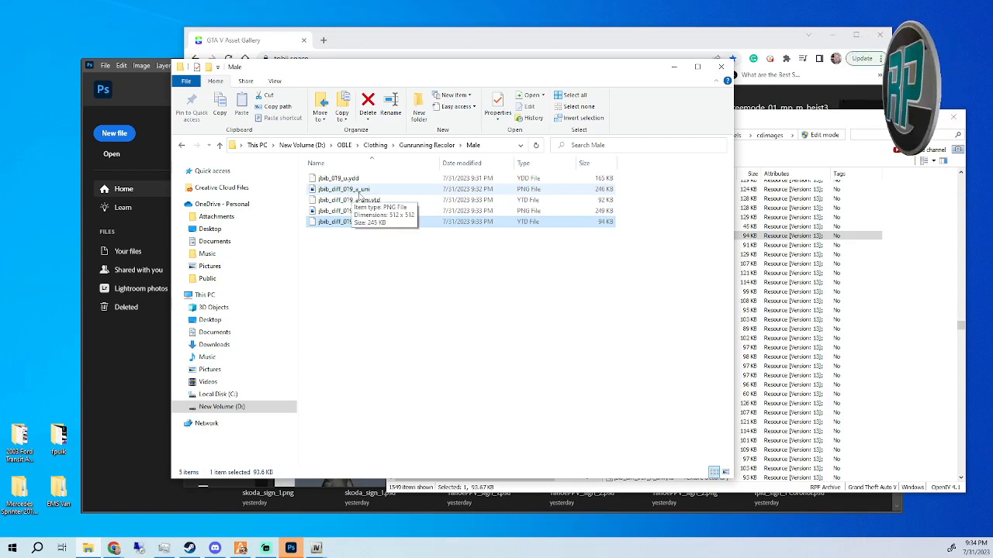
click(359, 263)
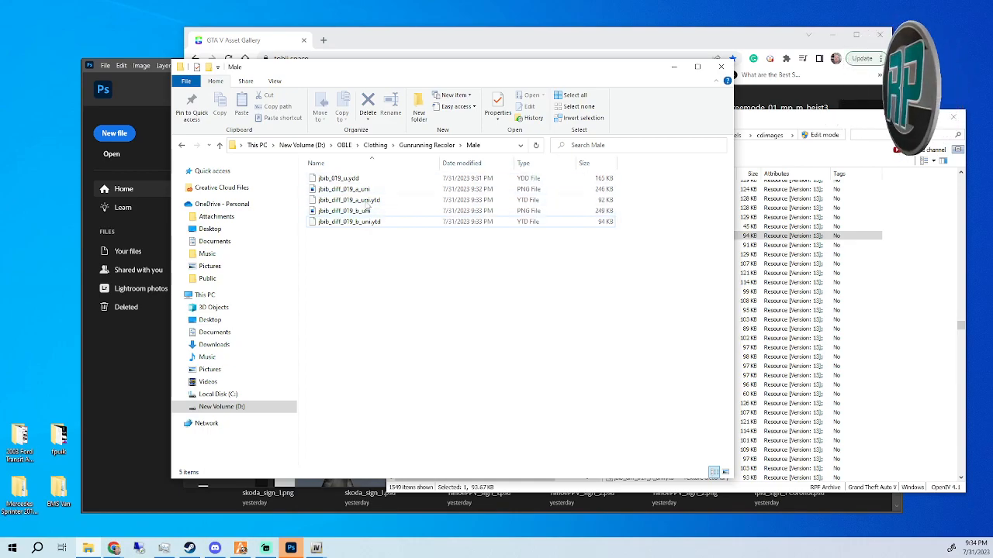
drag(344, 73, 186, 38)
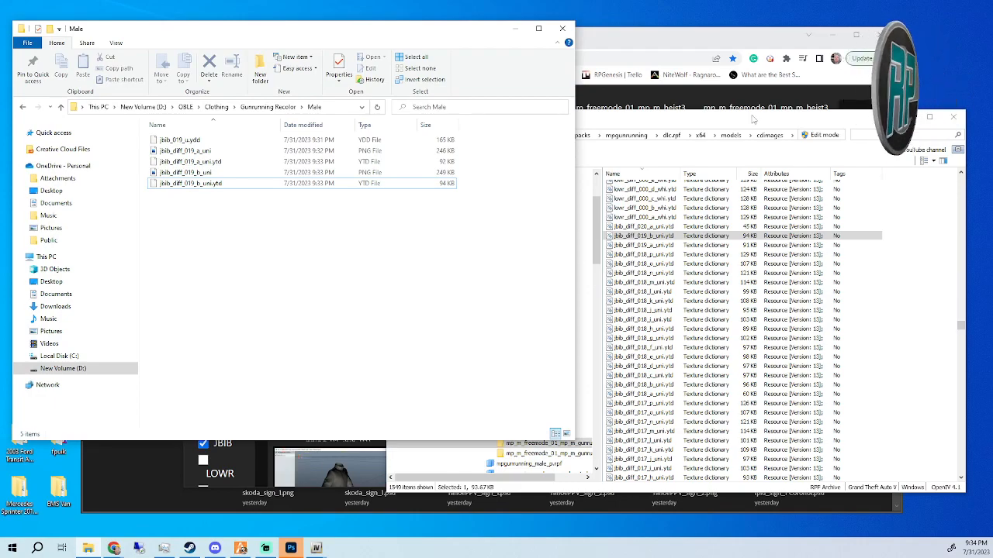
Minimize the browser and OpenIV windows and open the jbib_diff_019_a_uni PNG from the Male folder in Photoshop.
click(708, 49)
click(810, 39)
click(810, 39)
click(831, 35)
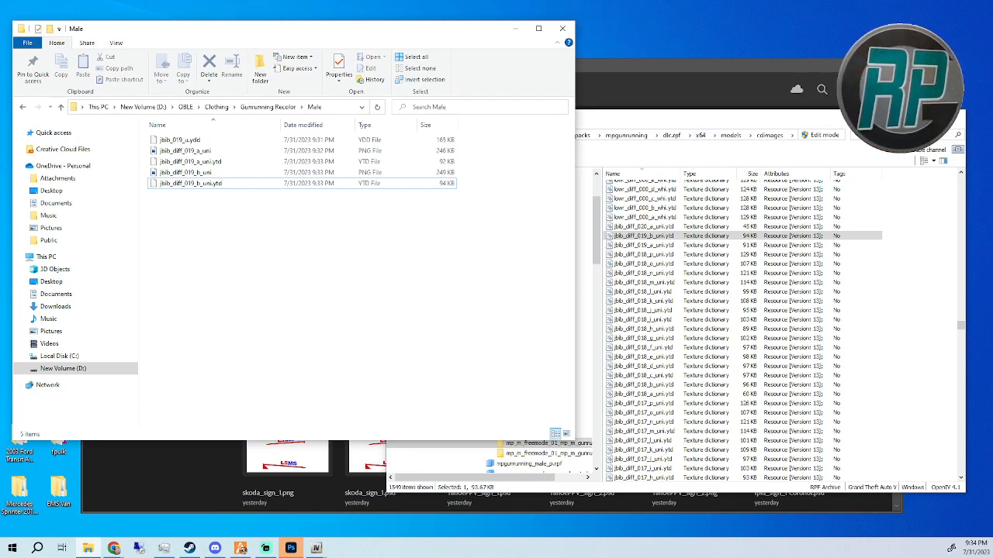
click(906, 116)
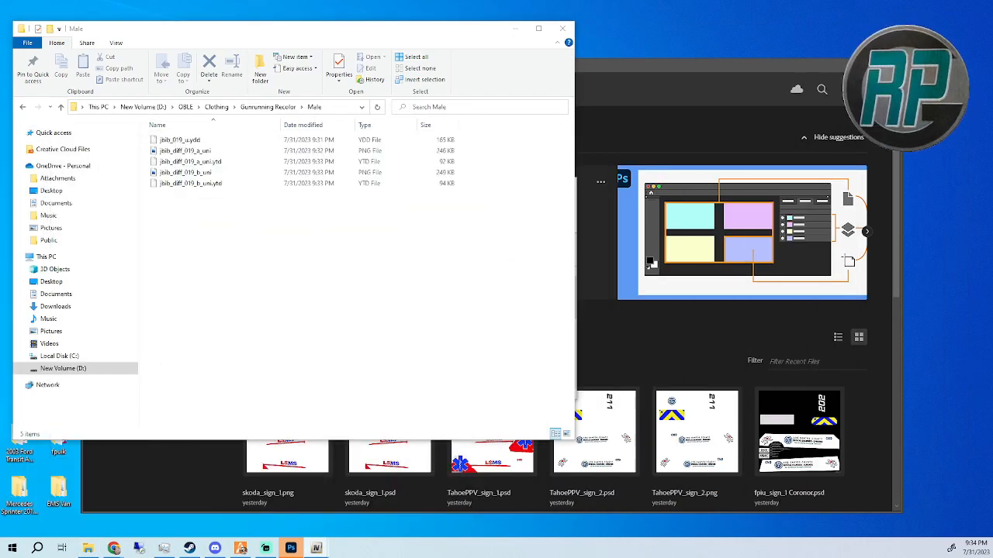
drag(633, 63, 704, 60)
click(346, 36)
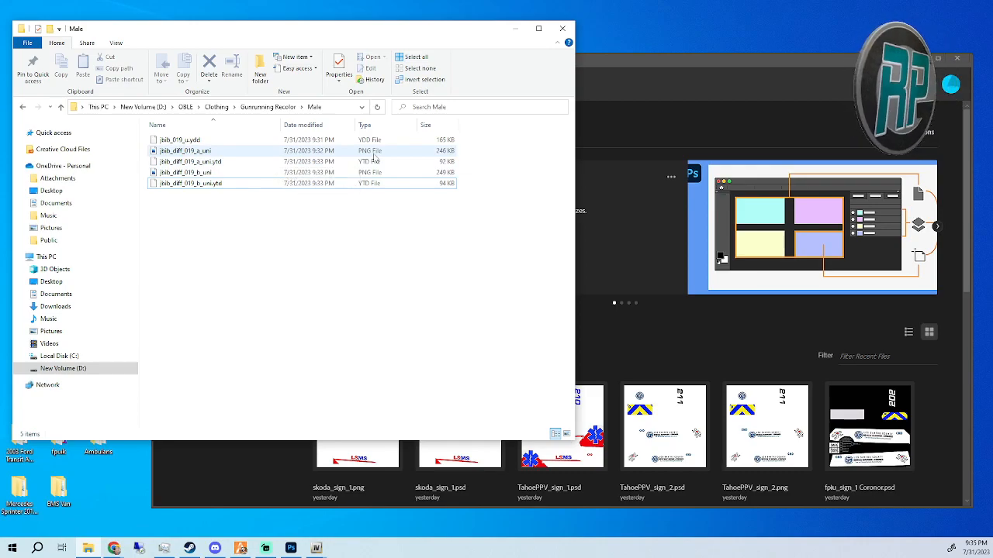
drag(183, 155, 694, 341)
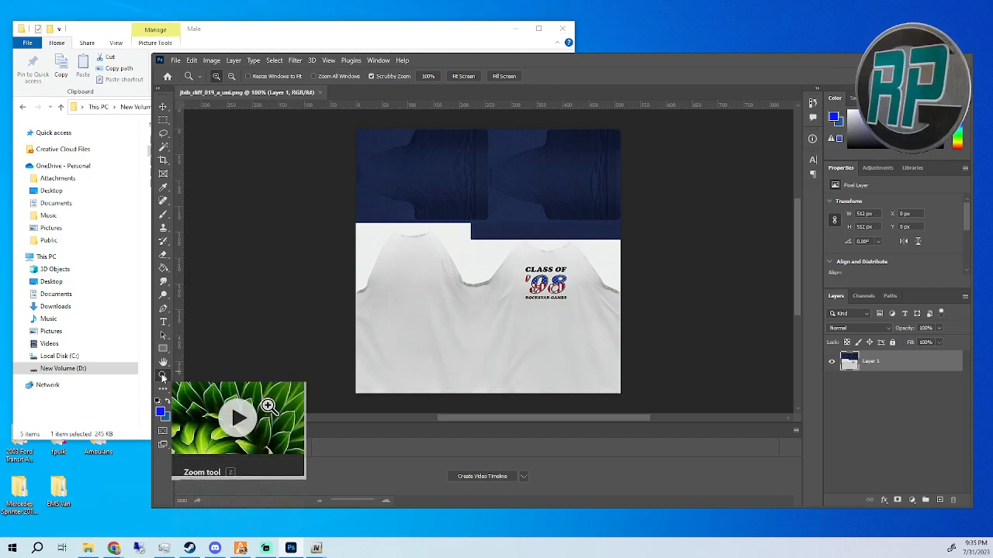
Try to paint over the CLASS OF '98 shirt logo with a larger brush in grey sampled just below it, and undo the painting.
click(554, 288)
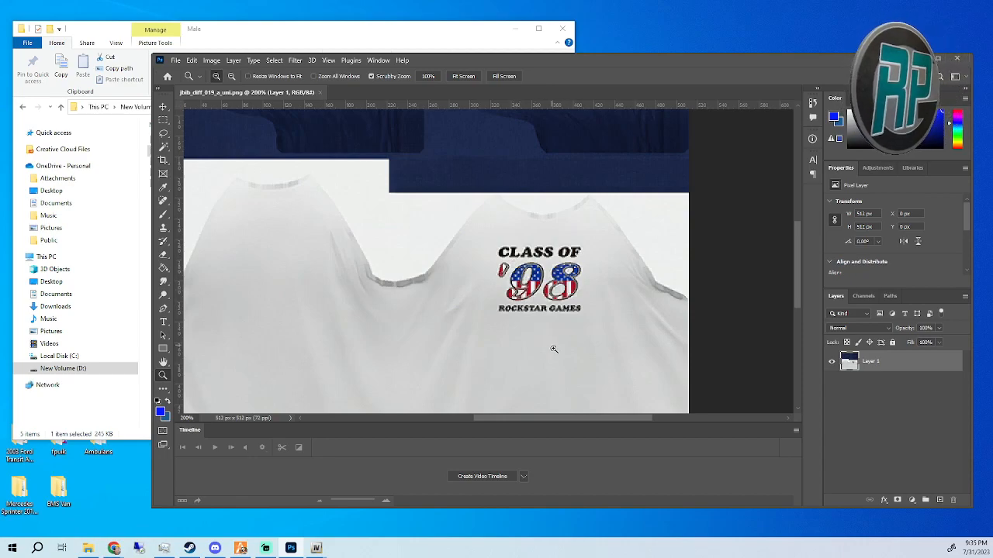
click(162, 256)
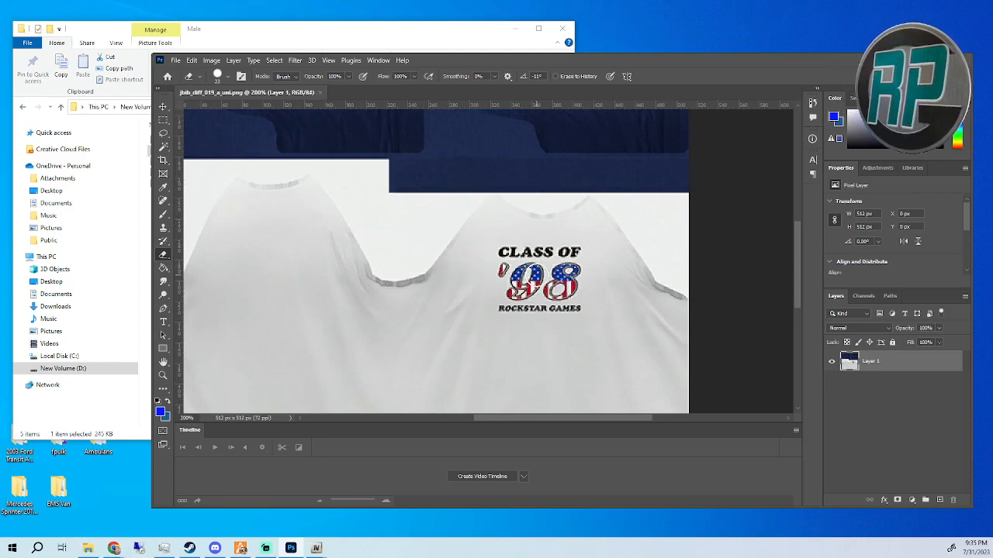
click(162, 214)
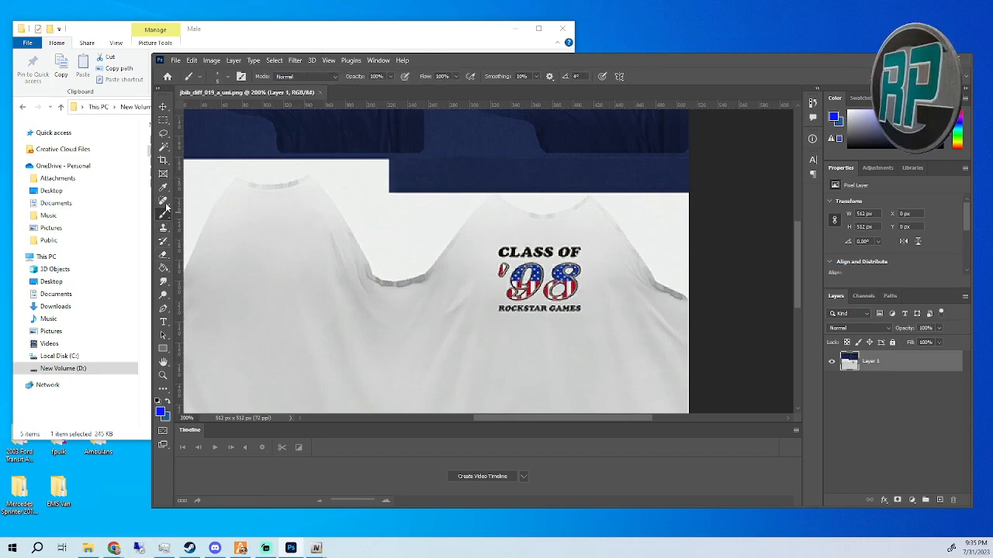
click(164, 188)
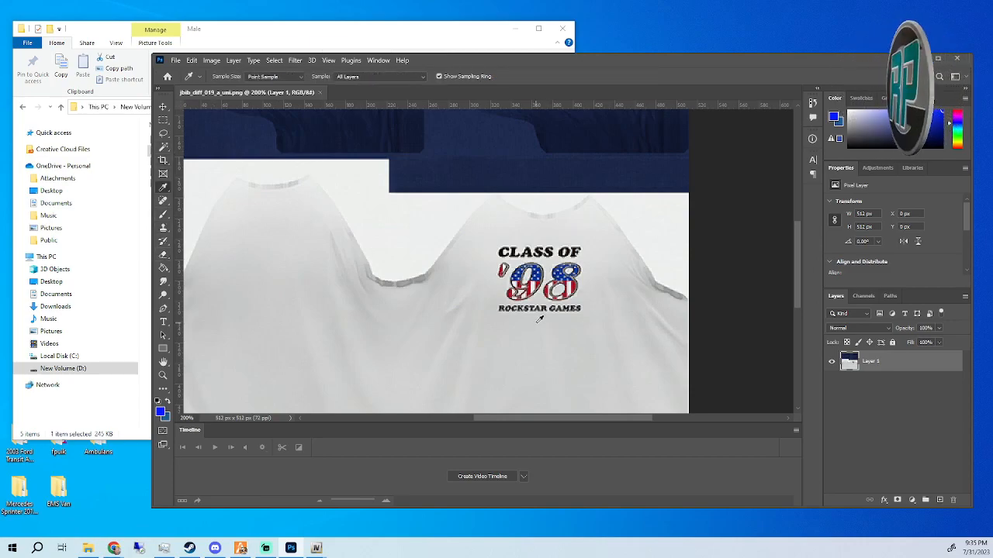
click(537, 321)
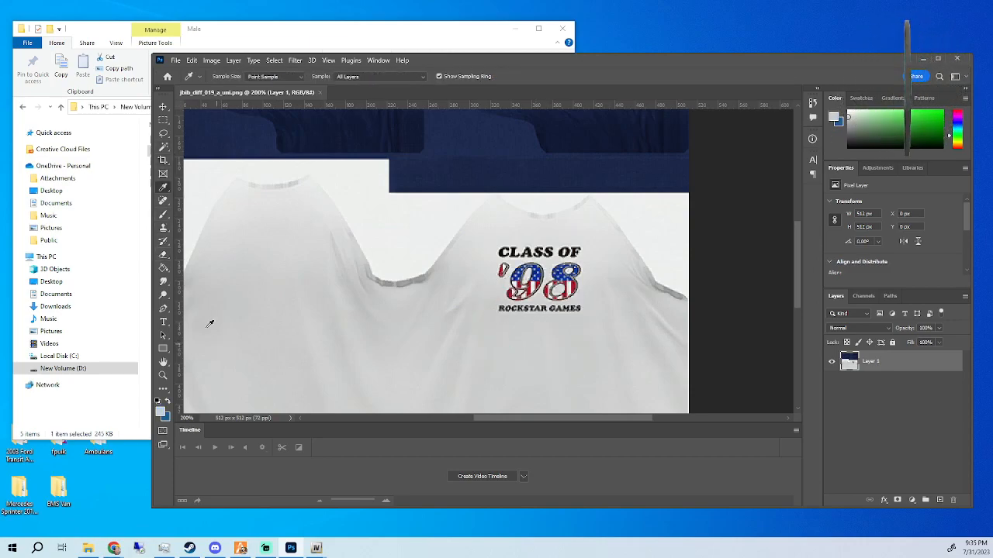
click(163, 214)
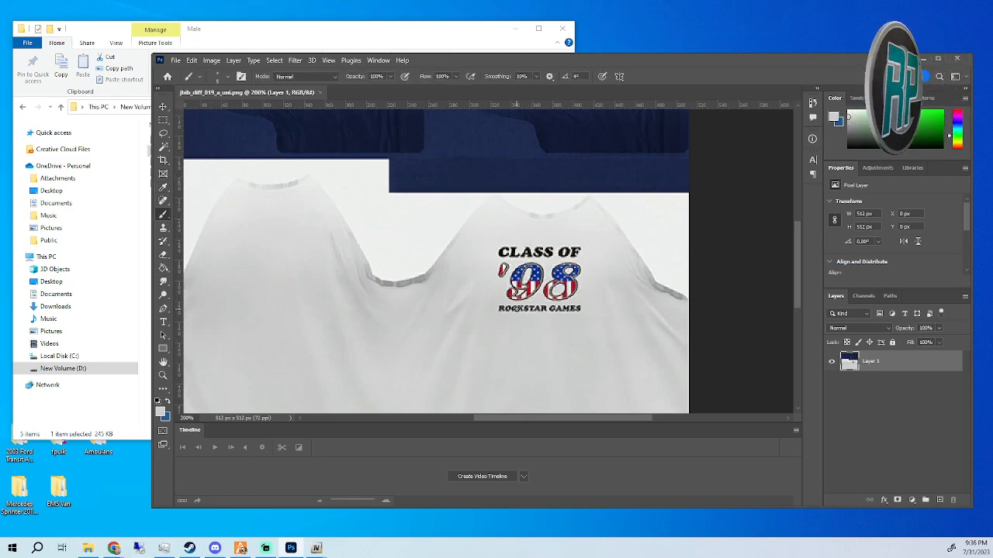
click(218, 77)
drag(224, 109, 226, 109)
click(428, 61)
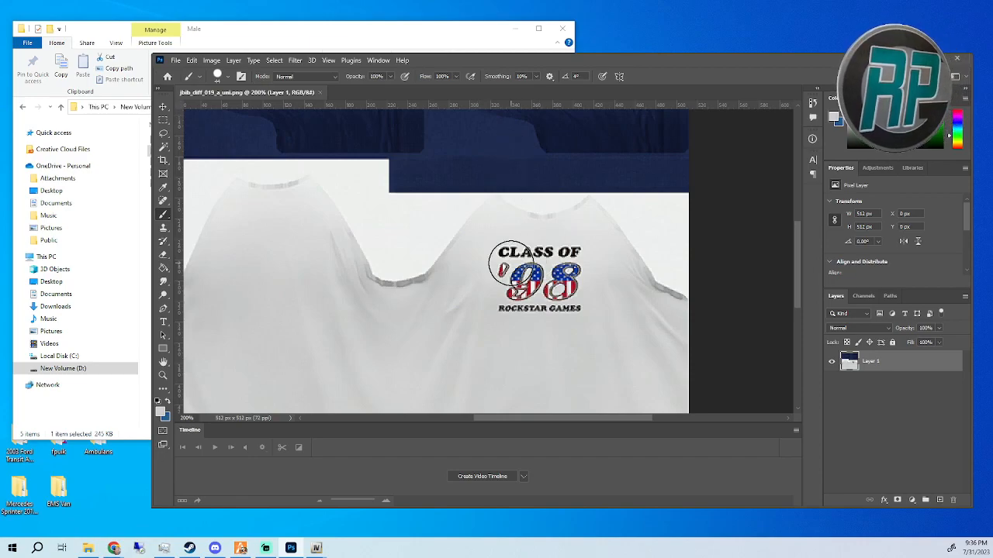
drag(509, 258, 526, 286)
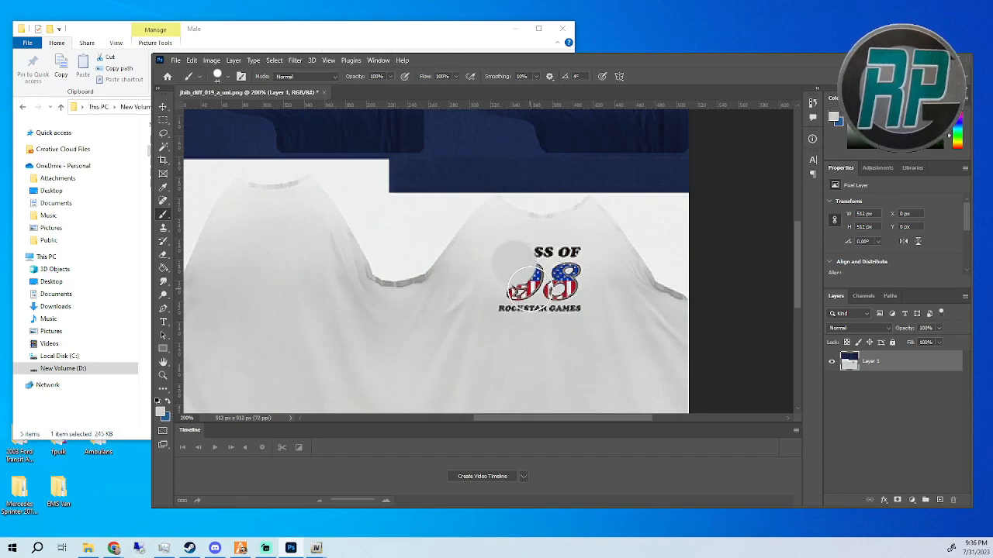
key(ctrl+z)
key(ctrl+z)
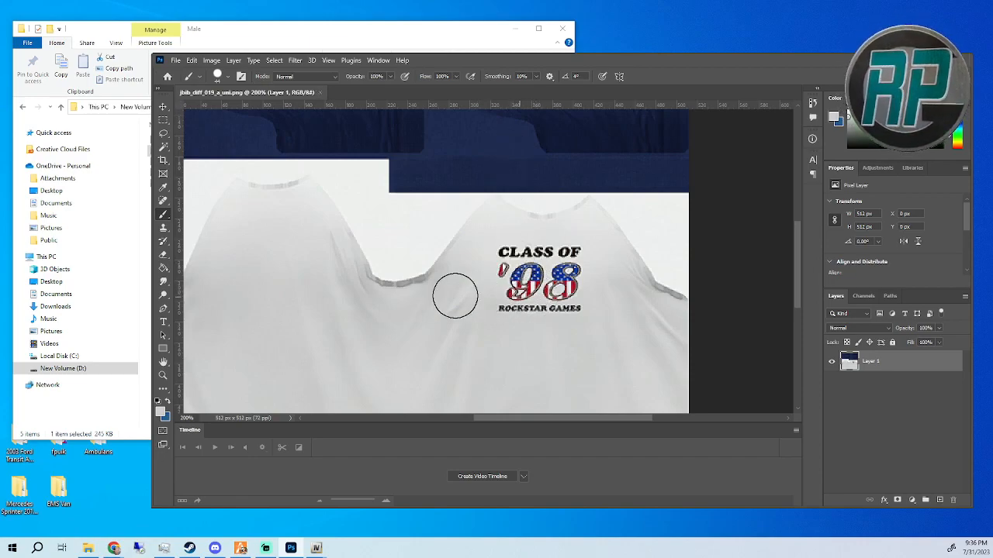
Remove the CLASS OF '98 ROCKSTAR GAMES logo from the shirt with a 19 px content-aware Spot Healing Brush and clean up the leftover blemishes.
click(161, 203)
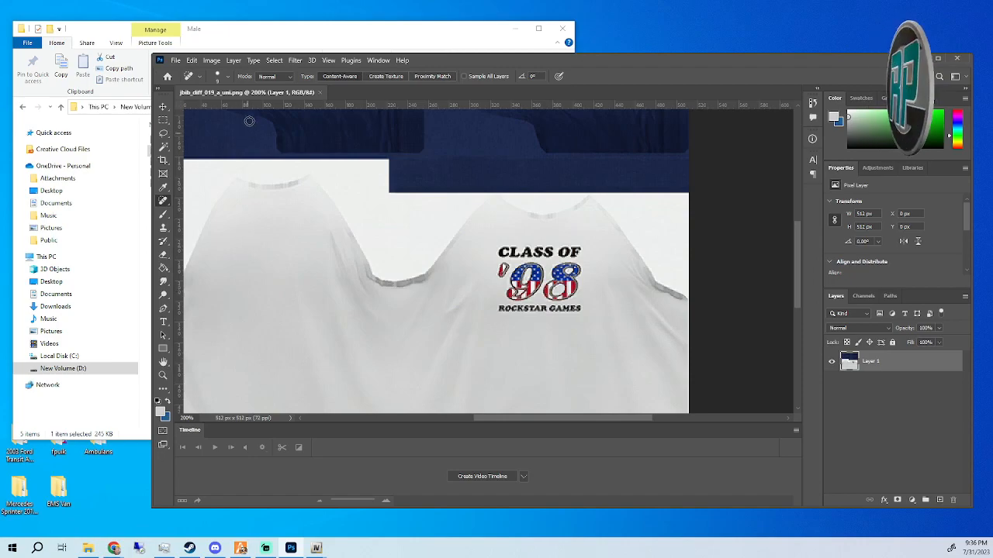
click(224, 76)
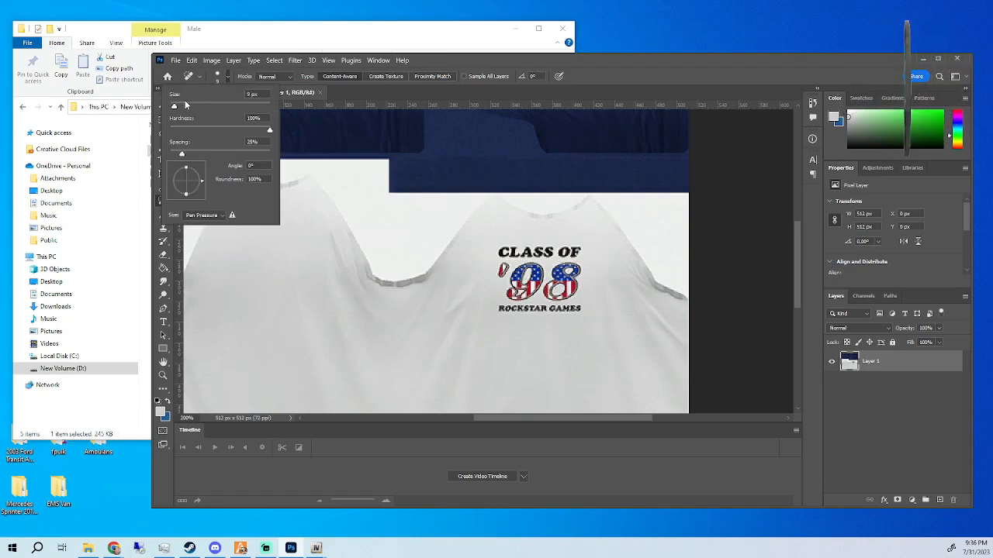
drag(175, 106, 196, 106)
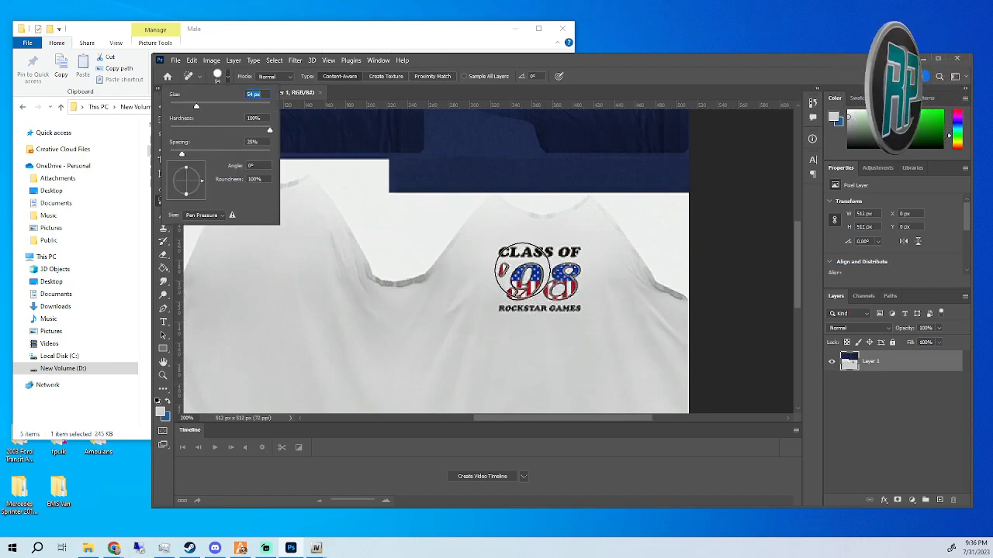
click(179, 106)
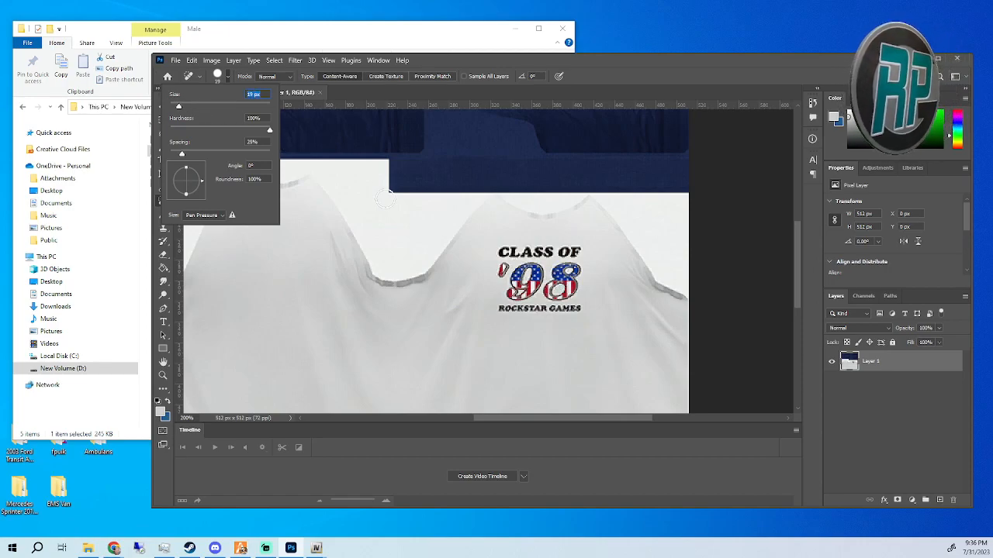
click(503, 252)
mouse_move(503, 252)
mouse_down()
mouse_move(577, 253)
mouse_move(577, 307)
mouse_move(504, 309)
mouse_move(505, 261)
mouse_up()
mouse_move(504, 260)
mouse_down()
mouse_move(525, 292)
mouse_move(525, 263)
mouse_move(541, 274)
mouse_move(544, 296)
mouse_move(559, 263)
mouse_move(562, 300)
mouse_move(543, 294)
mouse_move(549, 271)
mouse_up()
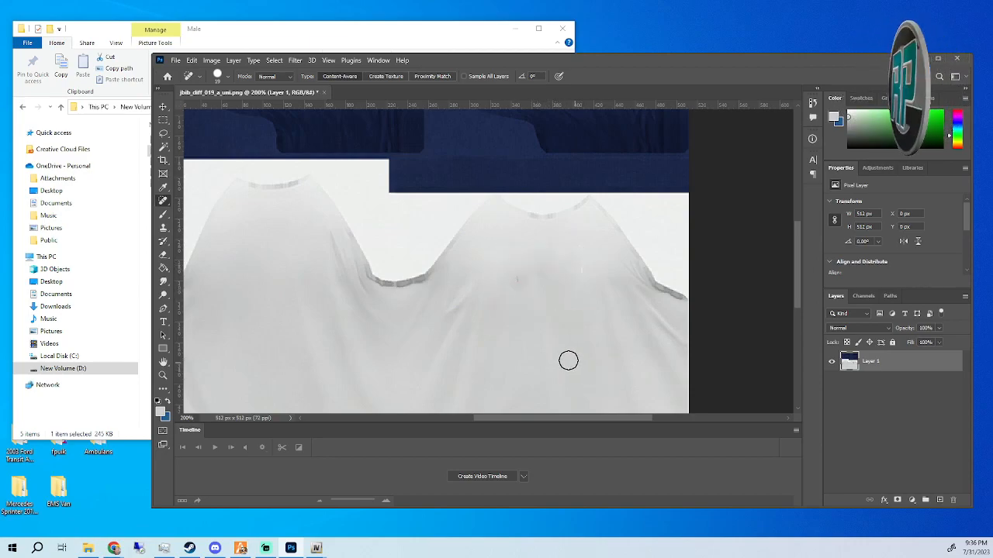
drag(514, 277, 519, 287)
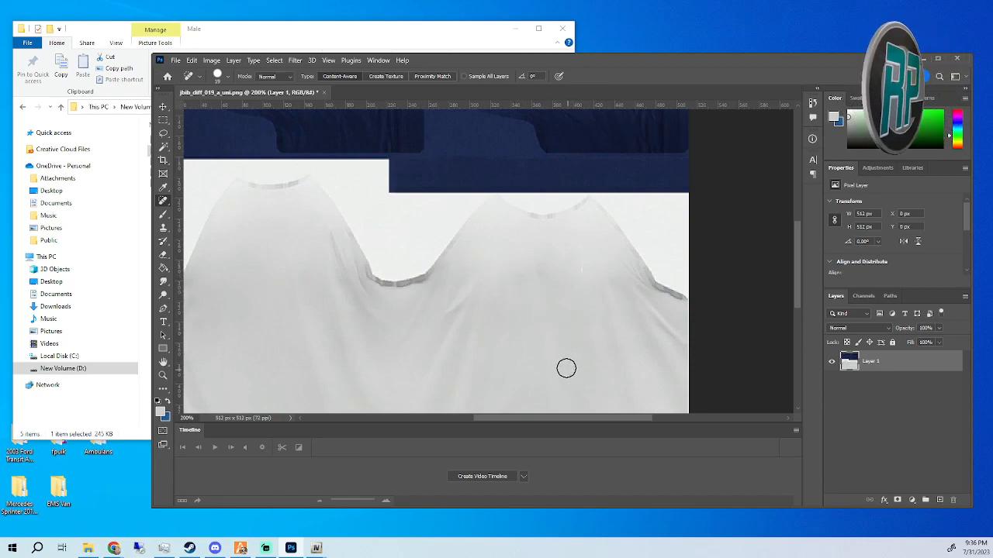
drag(580, 269, 570, 279)
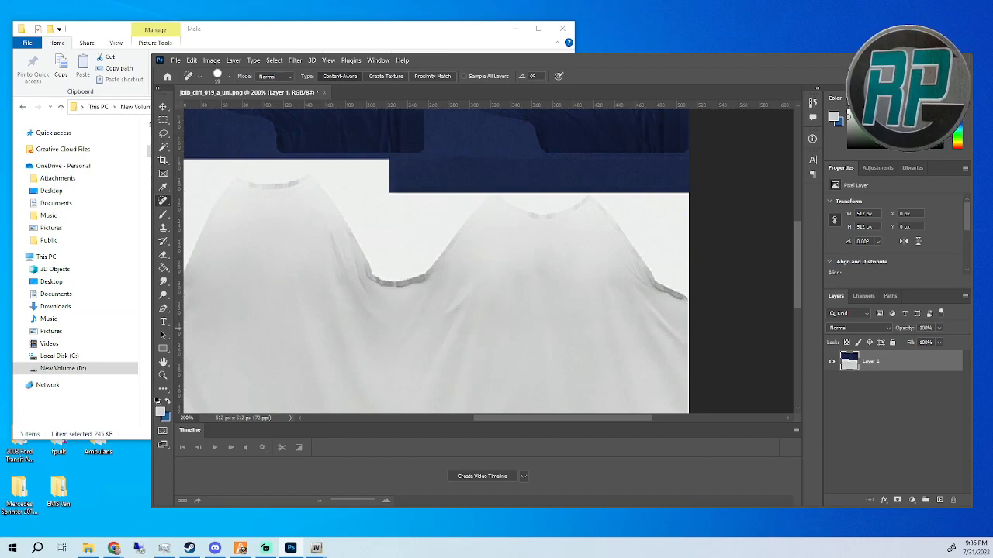
Save the cleaned texture as a PNG named jbib_diff_019_c_uni in the Male folder.
click(177, 60)
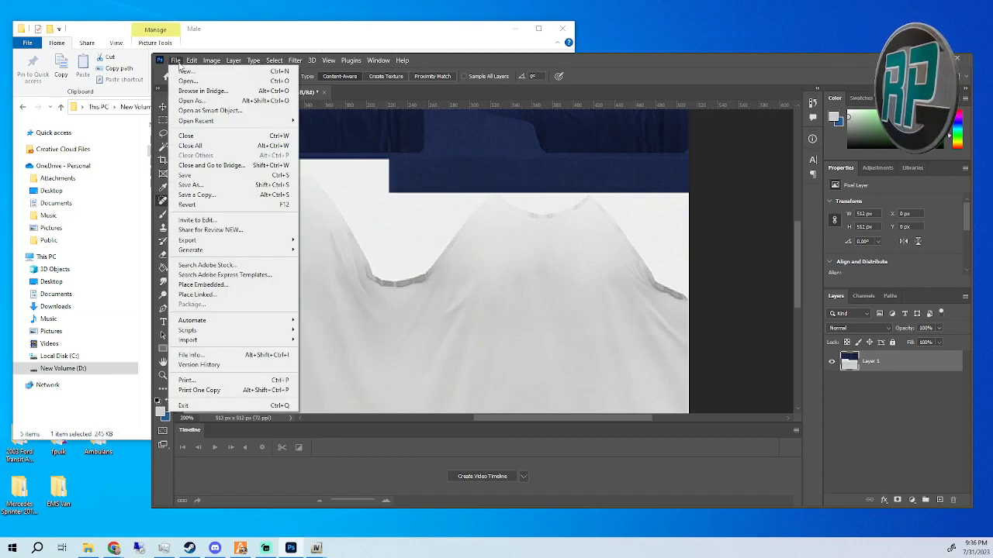
click(199, 185)
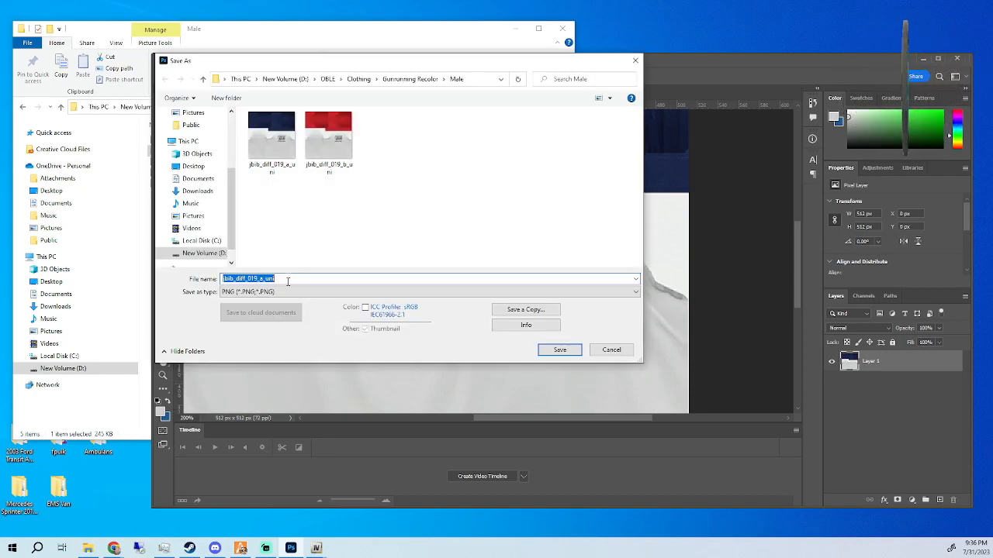
click(288, 281)
click(559, 350)
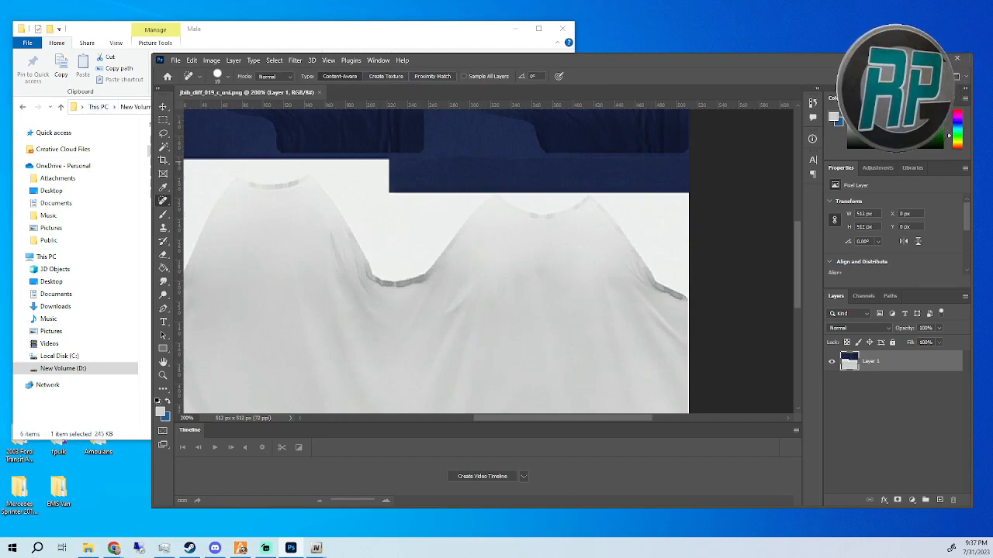
Browse the OBLE, Clothing and Gunrunning Recolor folders on the D: drive for a logo image to put on the shirt.
click(326, 37)
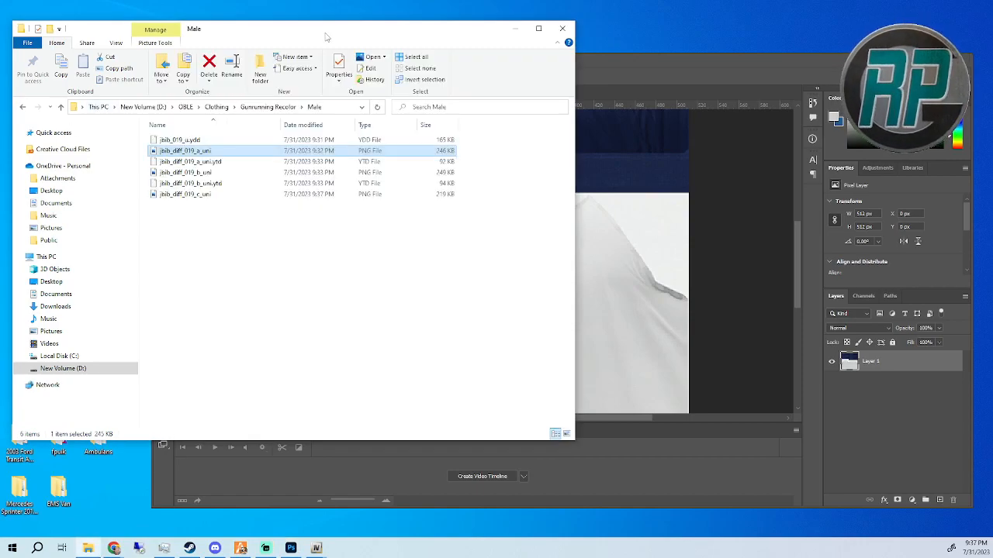
click(266, 108)
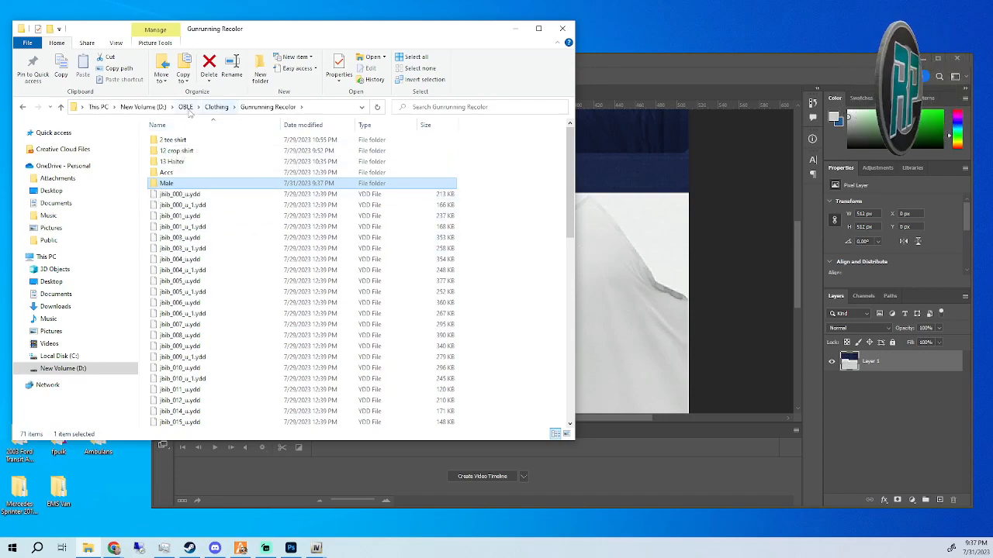
click(186, 107)
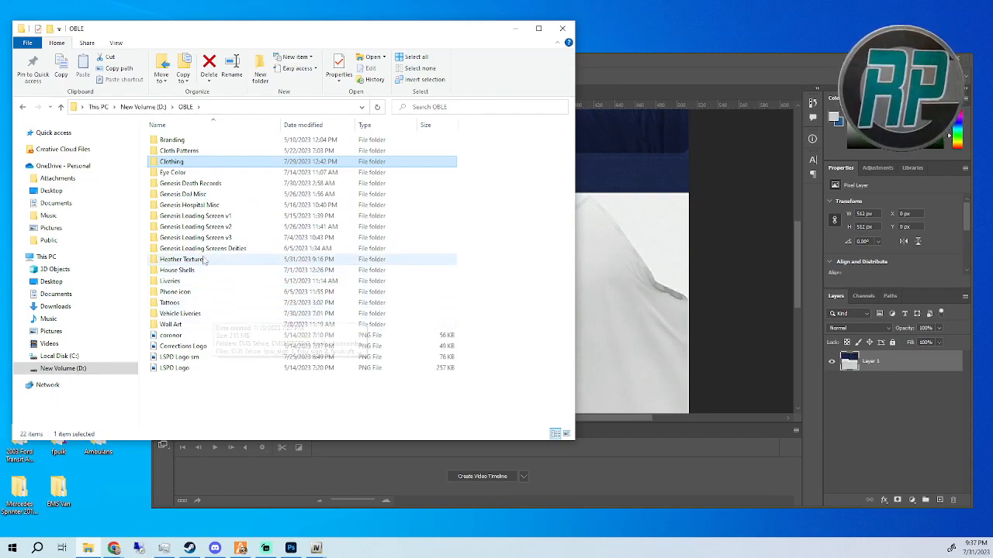
double_click(177, 161)
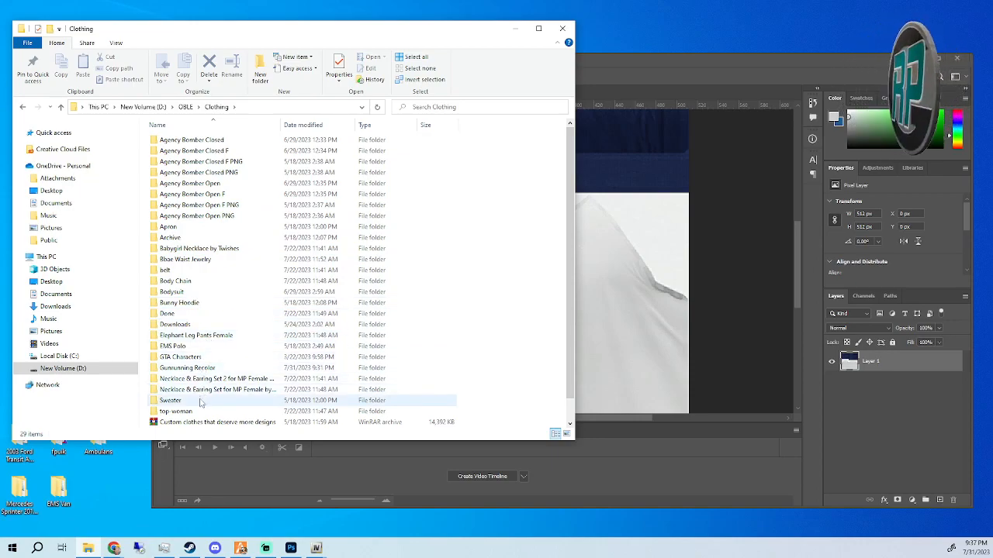
scroll(200, 401, down, 1)
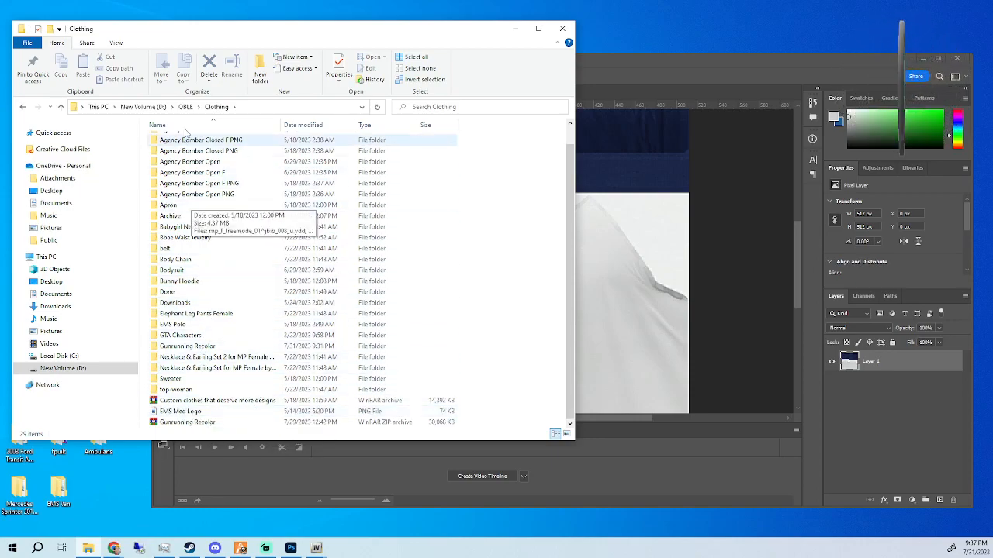
click(185, 106)
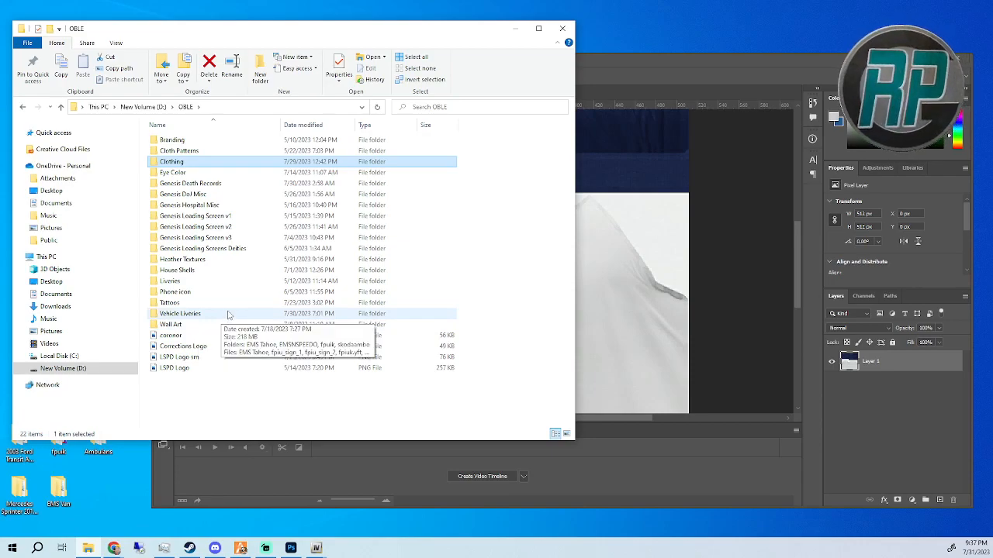
double_click(174, 162)
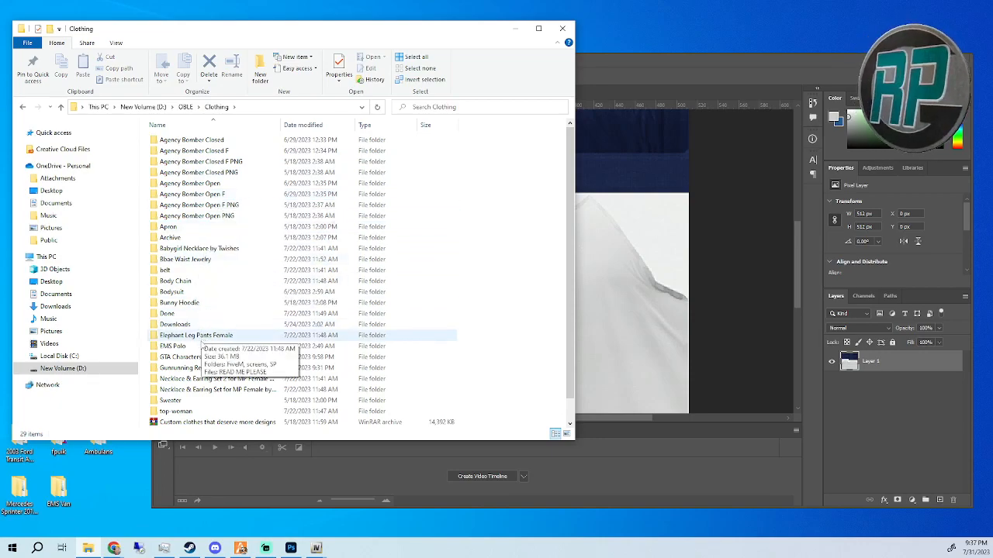
click(191, 370)
double_click(193, 369)
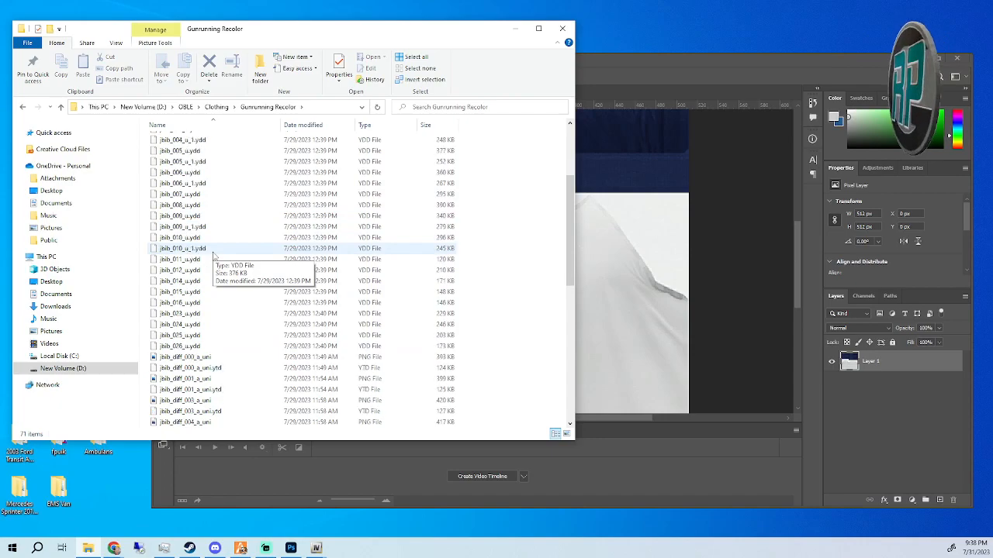
scroll(215, 256, up, 3)
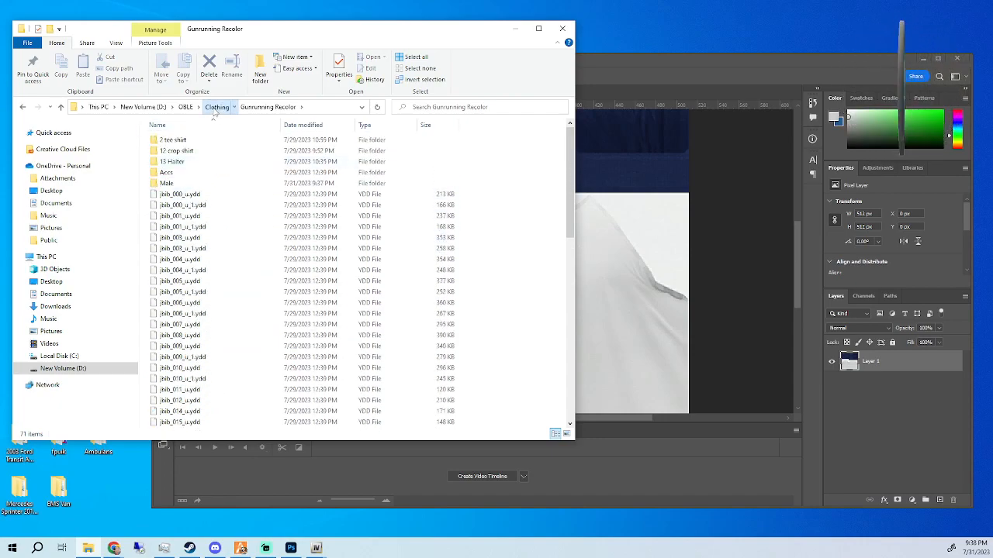
click(216, 107)
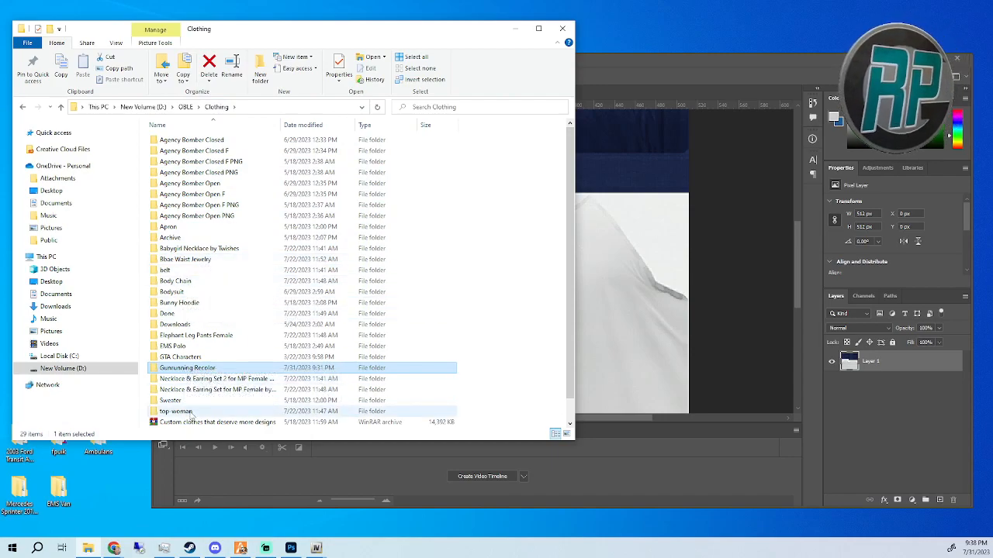
click(185, 107)
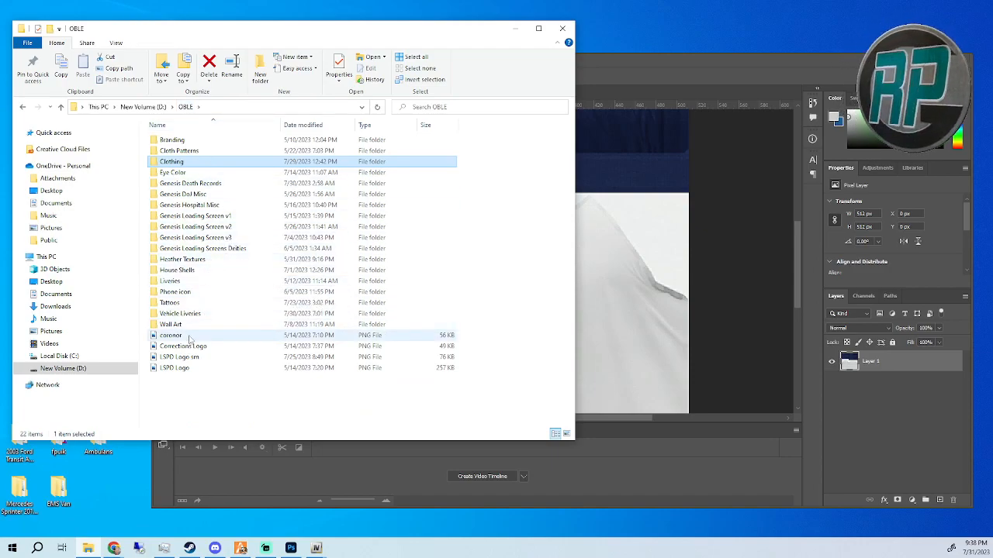
click(143, 107)
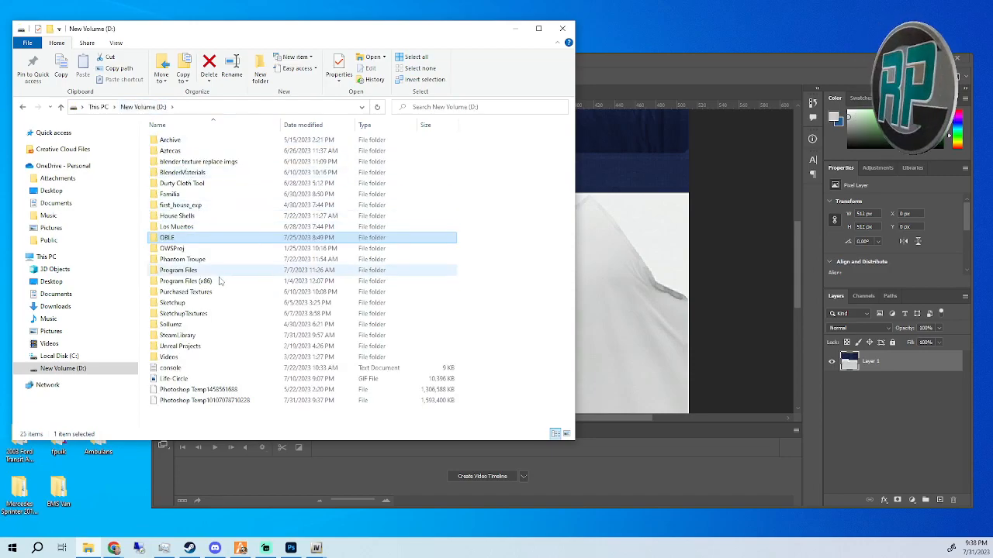
Place the EMS Med Logo PNG from the OBLE Clothing folder into the jbib_diff_019_c_uni texture in Photoshop.
double_click(186, 238)
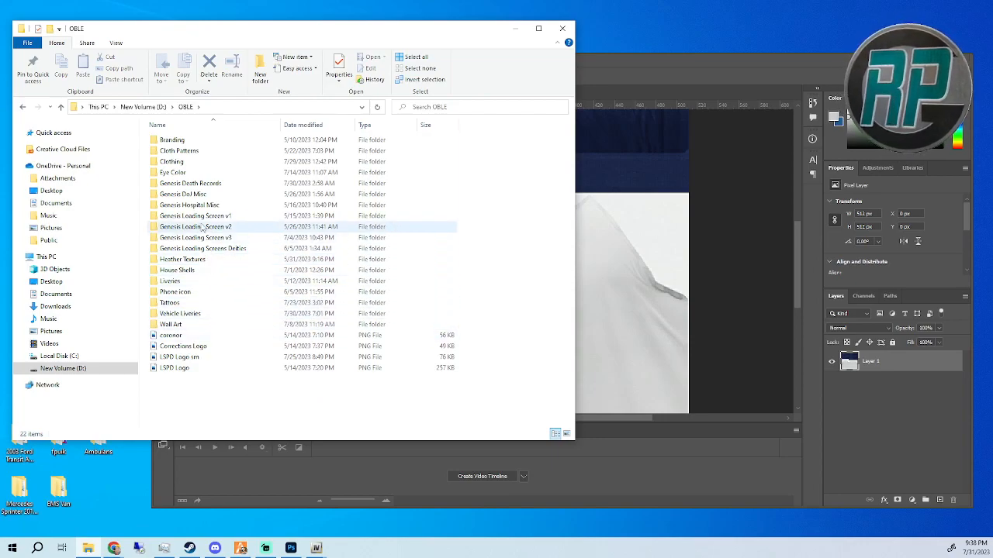
double_click(172, 162)
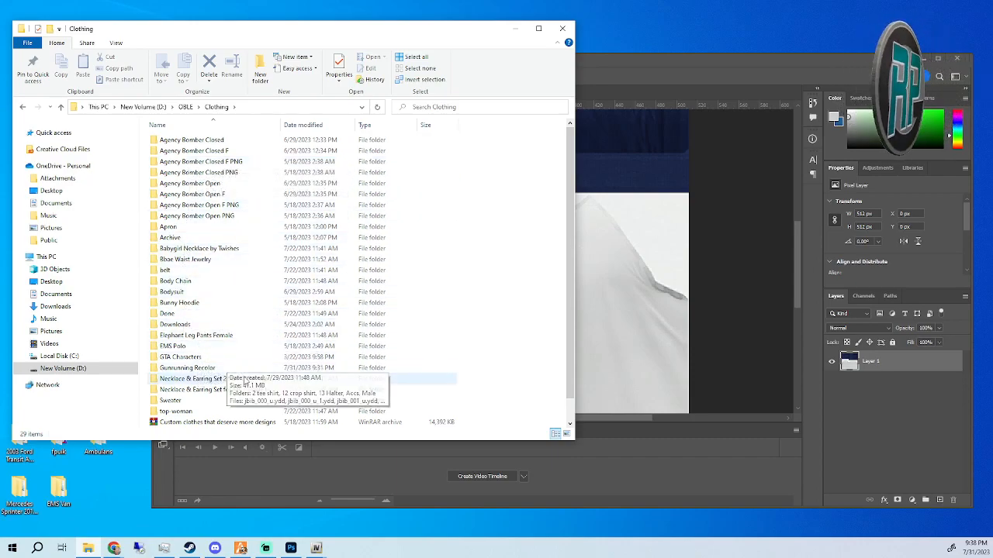
scroll(222, 424, down, 1)
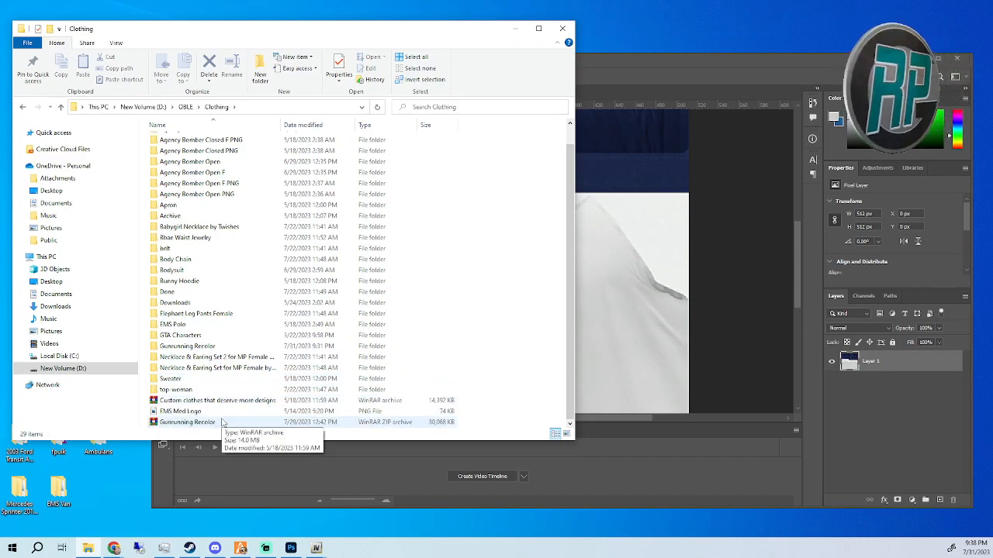
scroll(224, 423, up, 1)
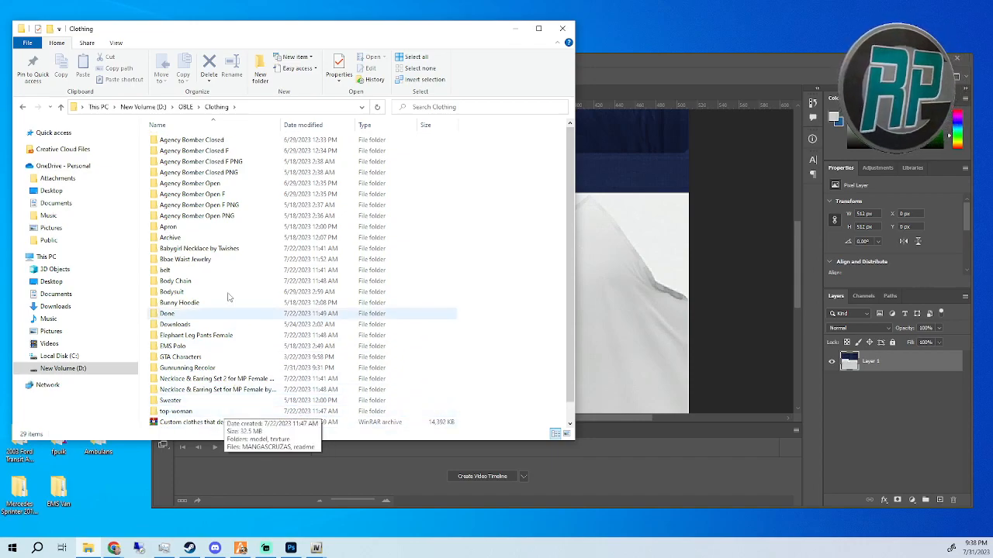
scroll(225, 310, down, 1)
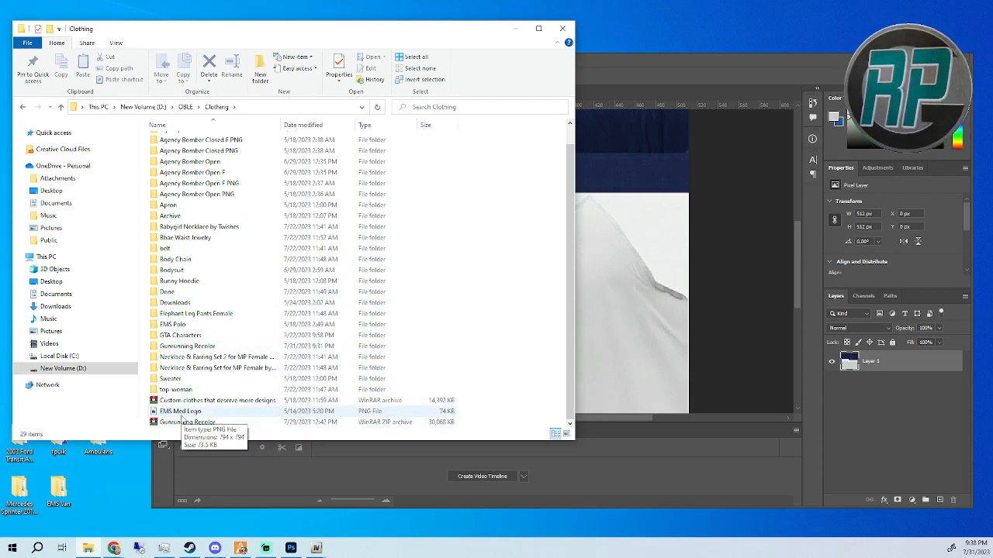
drag(180, 419, 637, 333)
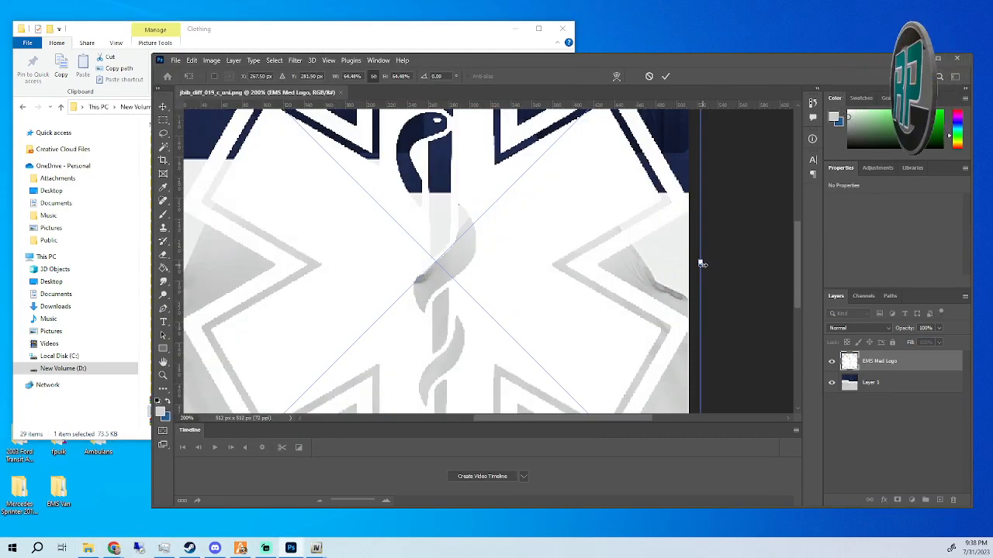
Scale the placed EMS Med Logo down to about 8.38% over the shirt's right-hand torso panel.
drag(702, 264, 533, 326)
scroll(632, 334, up, 1)
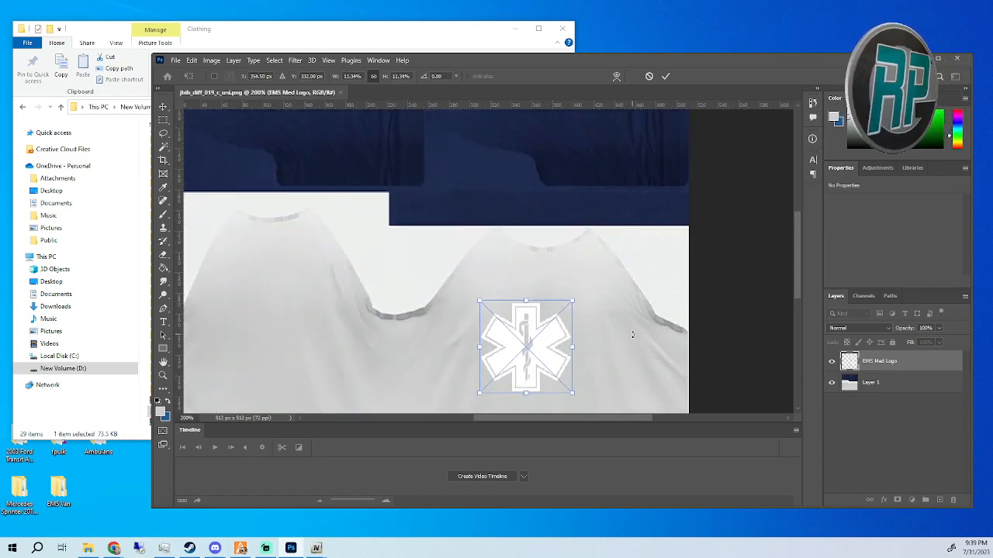
drag(541, 353, 557, 349)
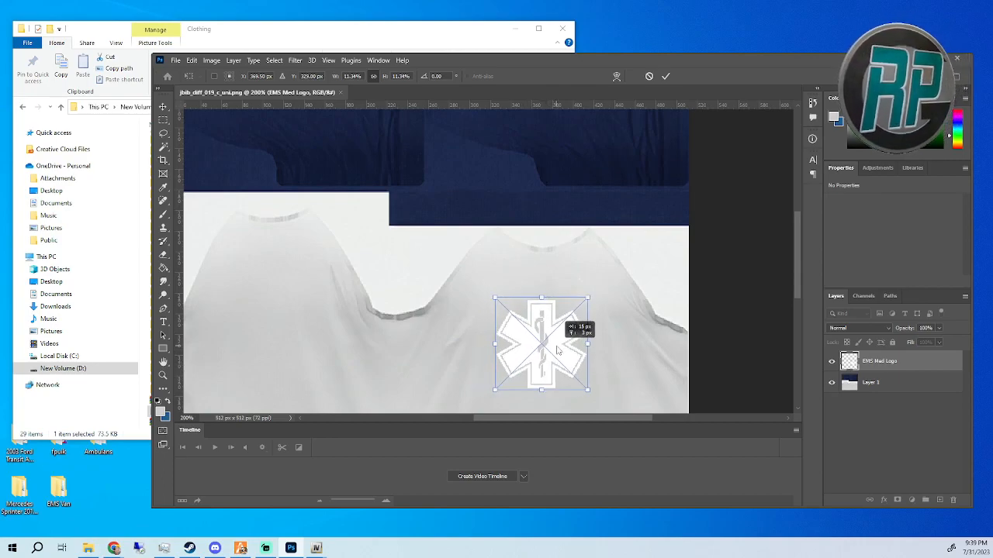
drag(590, 298, 564, 320)
Try the EMS Med Logo at different spots on the texture's navy sleeve area.
drag(544, 355, 537, 156)
scroll(603, 344, up, 1)
scroll(645, 318, up, 5)
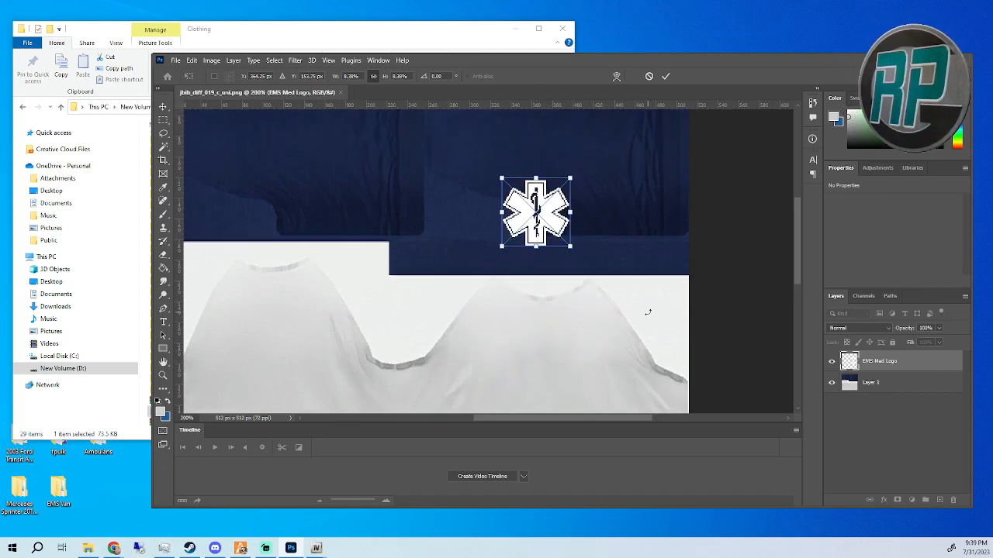
scroll(646, 342, up, 1)
drag(548, 334, 528, 276)
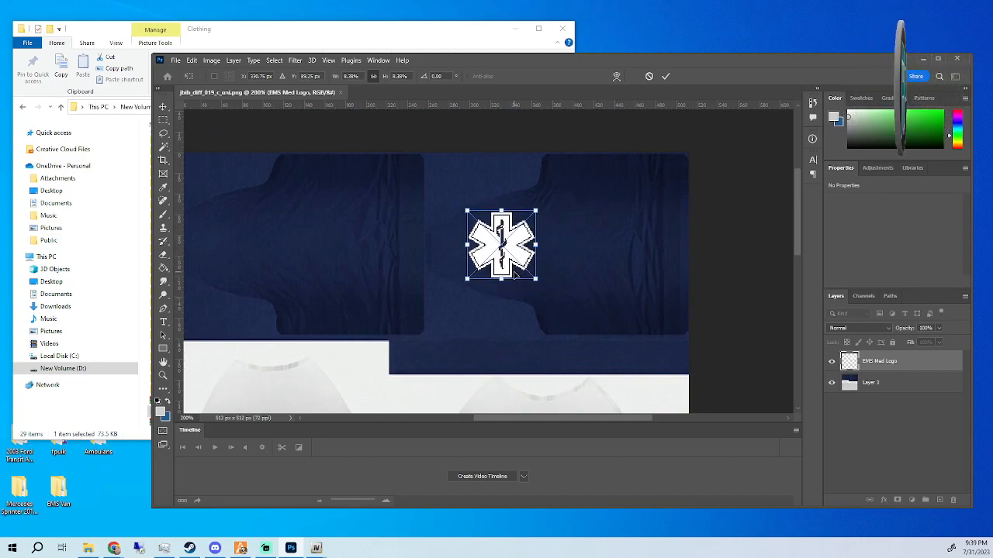
Move the EMS Med Logo onto the chest just below the collar of the right-hand torso panel and commit the placement.
drag(511, 261, 530, 374)
scroll(641, 351, down, 3)
scroll(645, 340, down, 3)
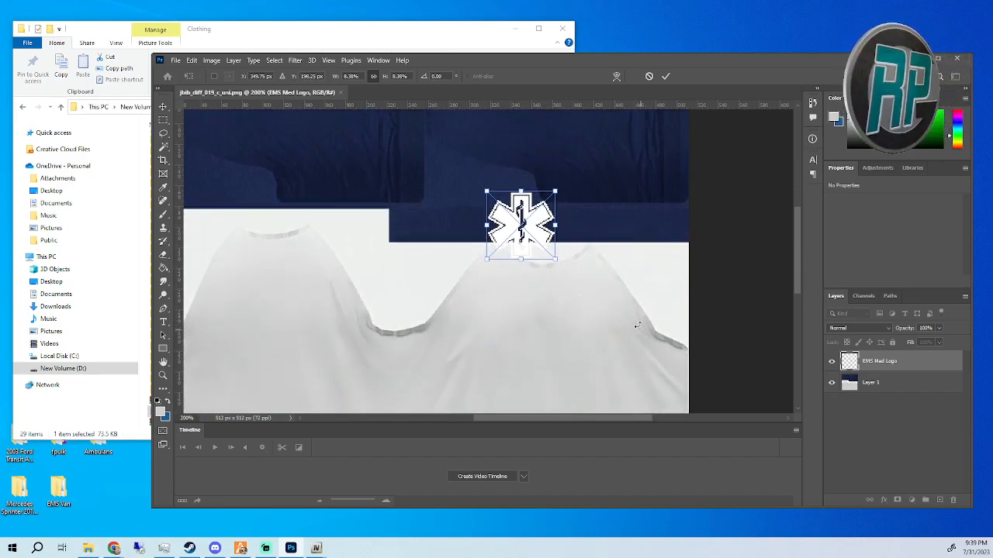
drag(534, 210, 554, 328)
click(665, 75)
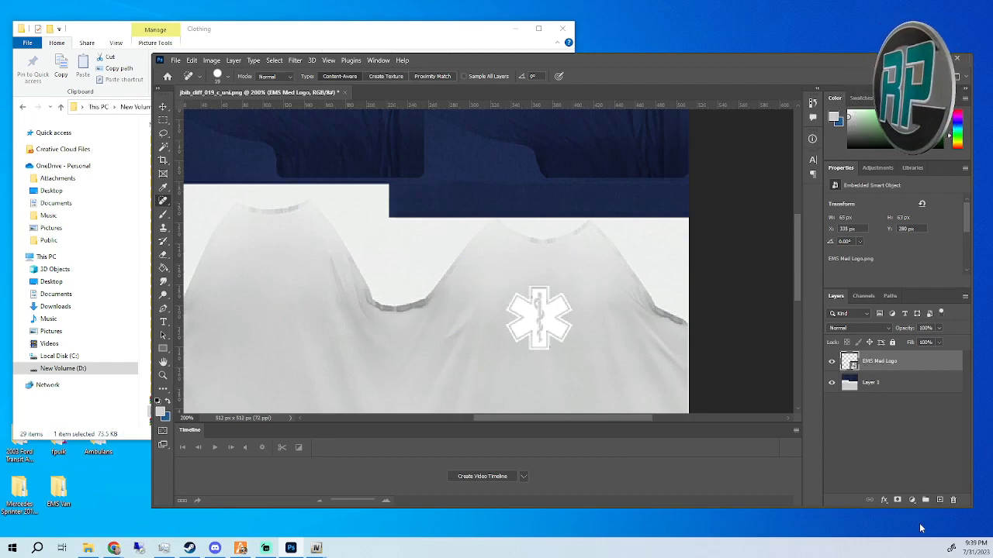
Add an Outer Glow to the EMS Med Logo layer with its color sampled from the navy sleeve (192648).
click(883, 501)
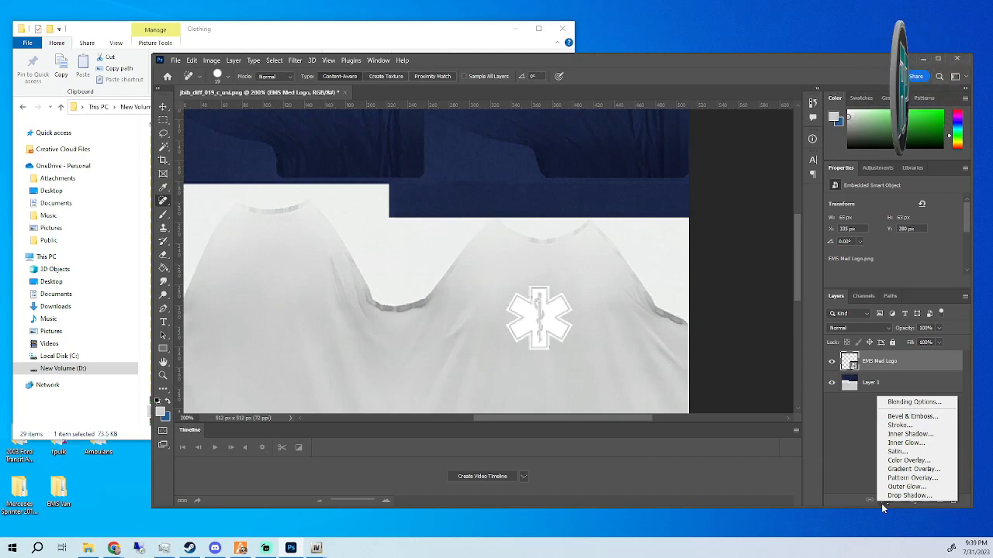
click(902, 488)
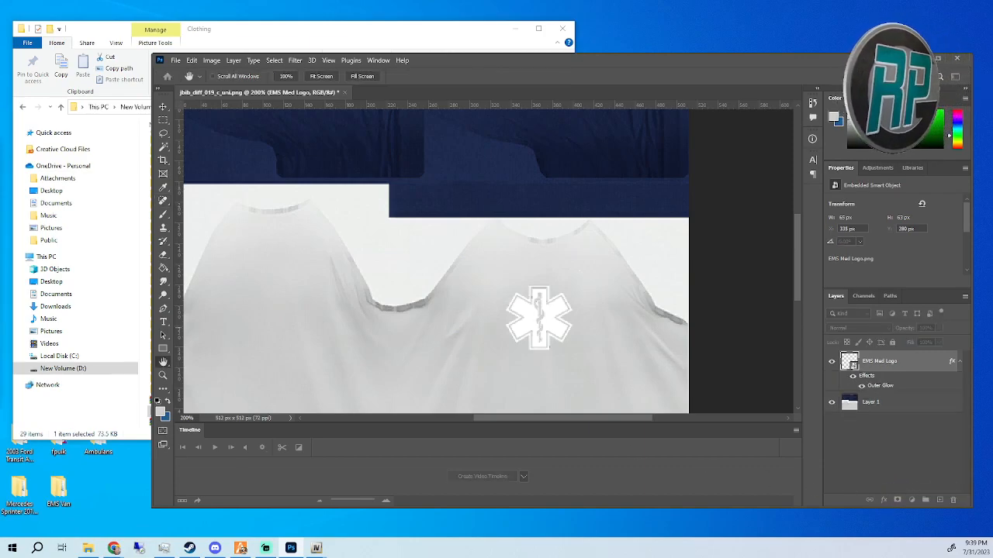
drag(2, 149, 324, 199)
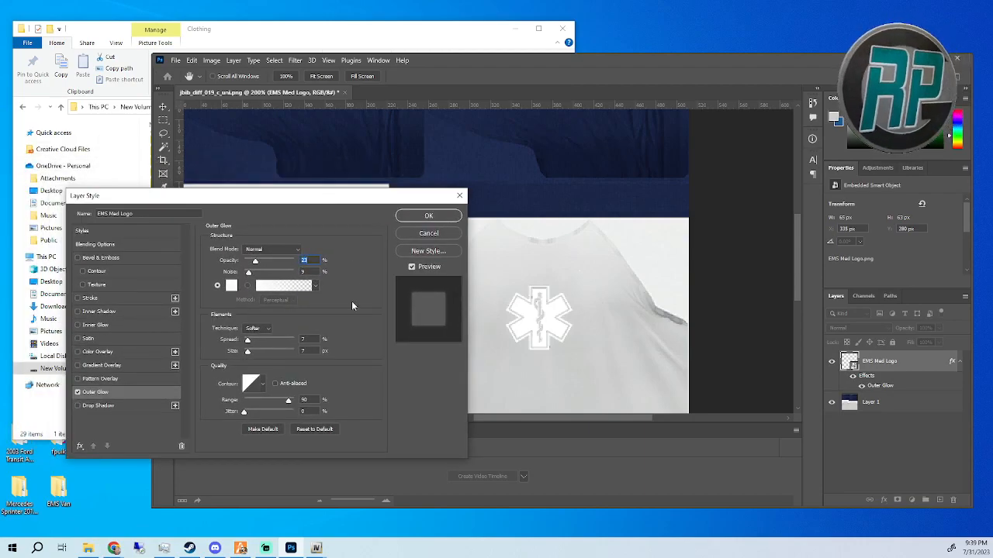
click(233, 287)
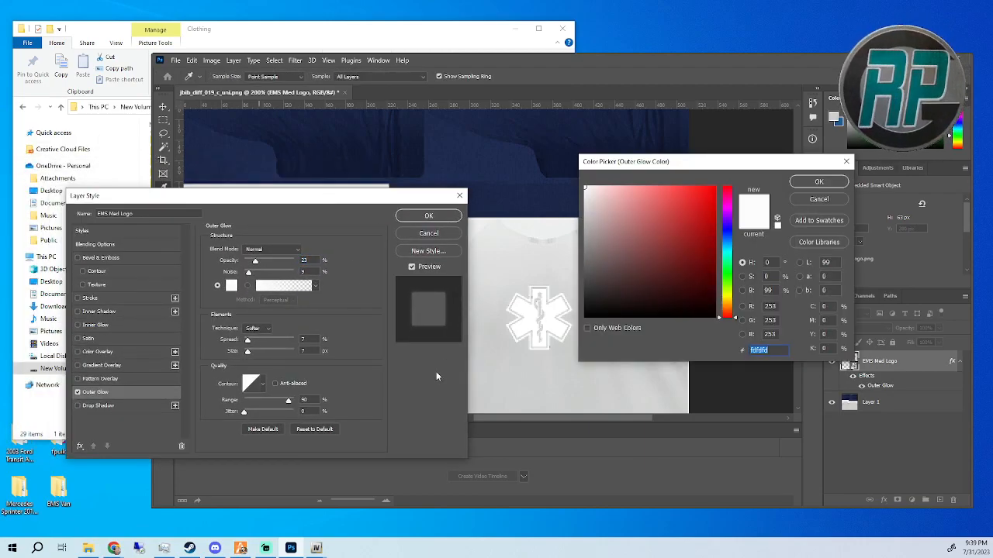
click(509, 125)
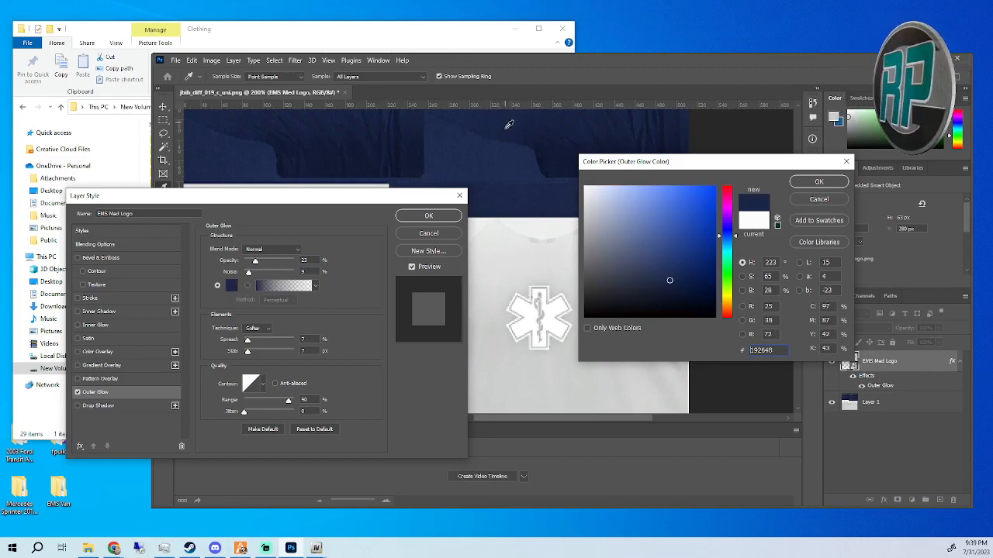
click(820, 182)
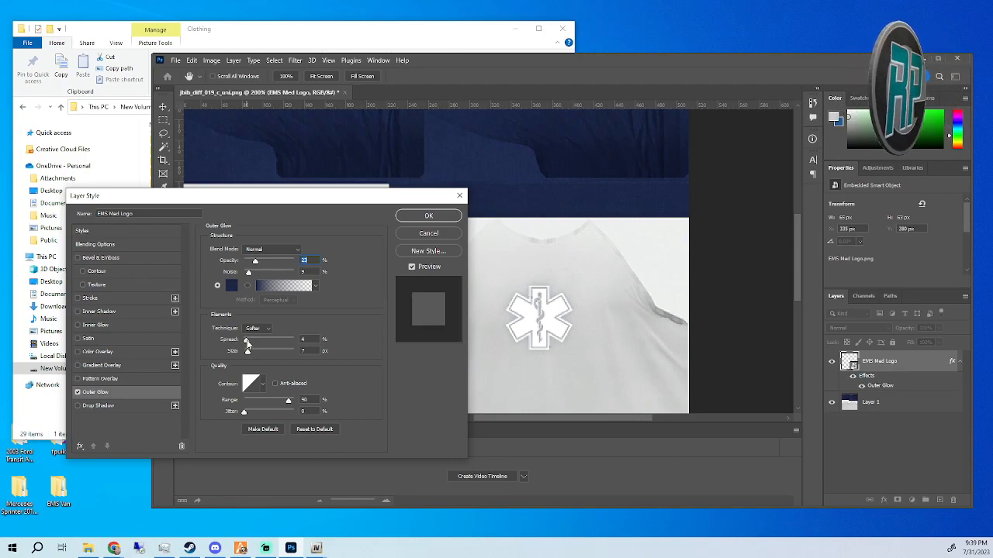
Set the EMS Med Logo's Outer Glow to 100% opacity, Precise technique, 18% spread, 3 px size and 42% range, and apply it.
drag(246, 341, 249, 354)
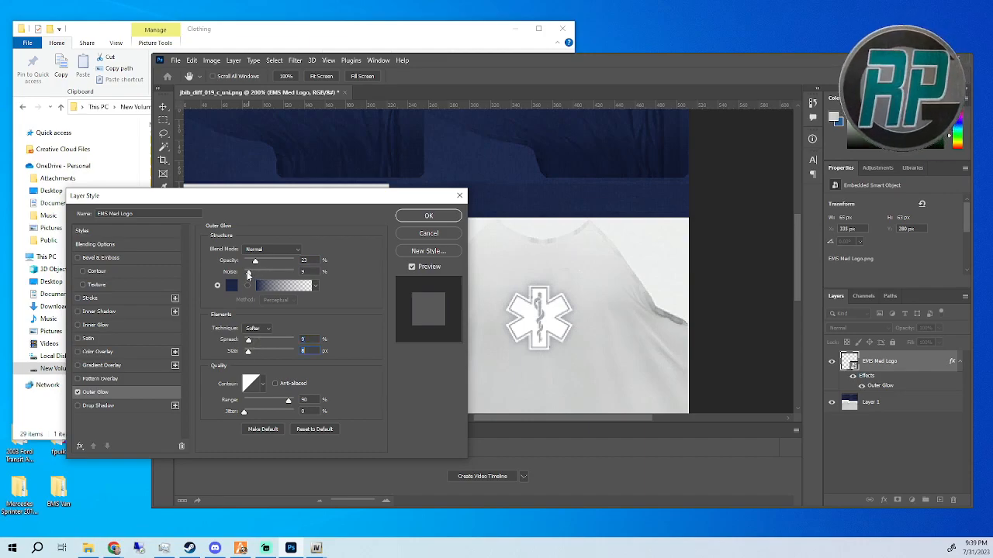
drag(247, 274, 310, 271)
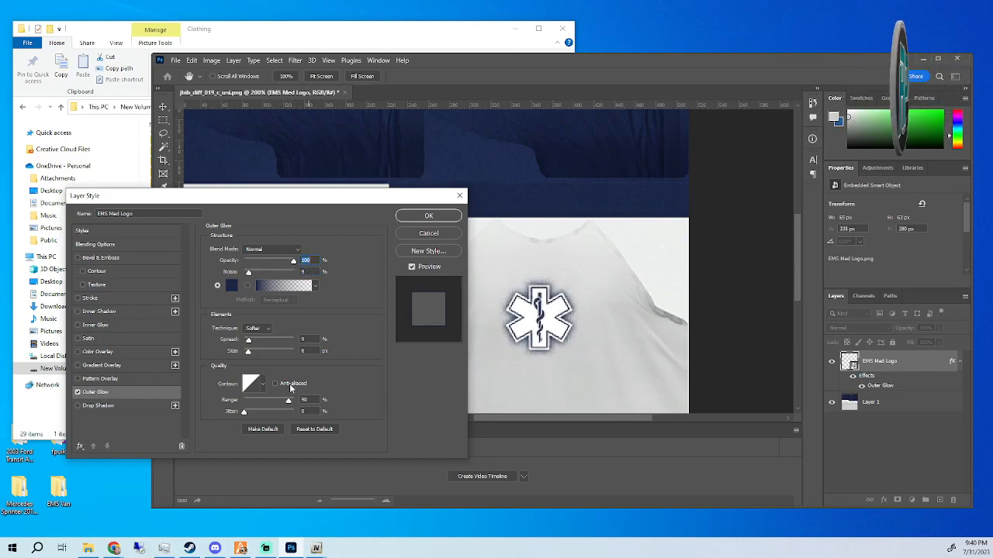
mouse_move(248, 343)
mouse_down()
mouse_move(257, 355)
mouse_move(246, 354)
mouse_up()
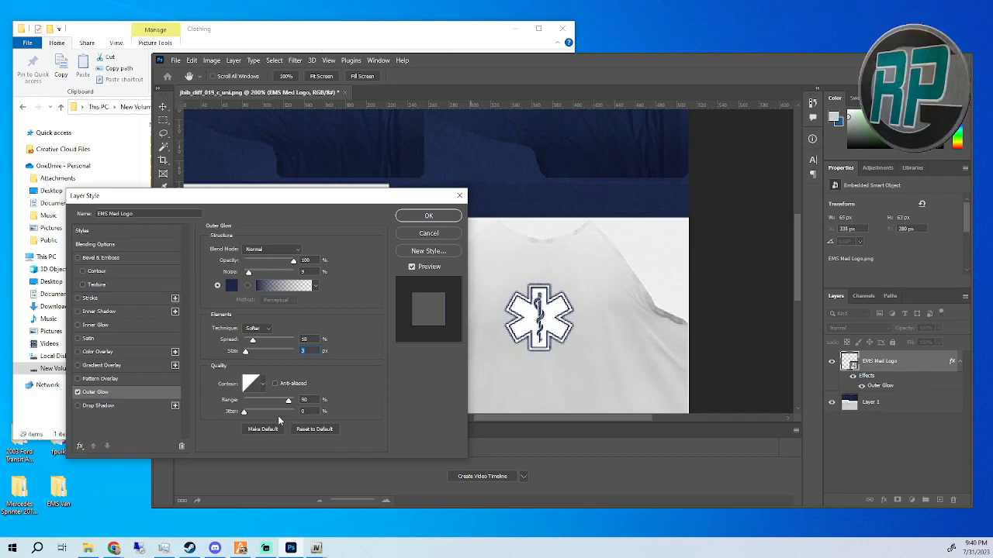
drag(290, 400, 265, 402)
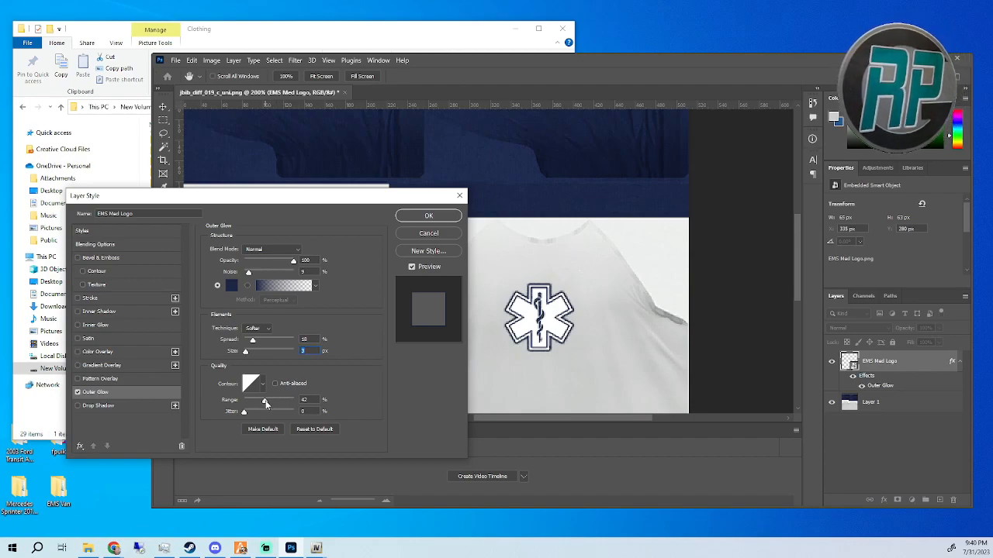
click(262, 329)
click(261, 346)
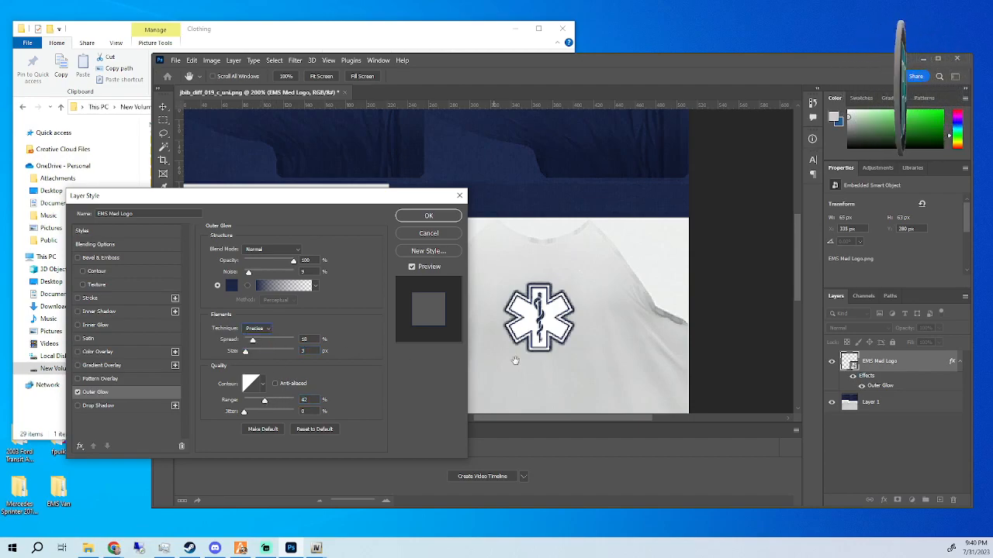
click(429, 216)
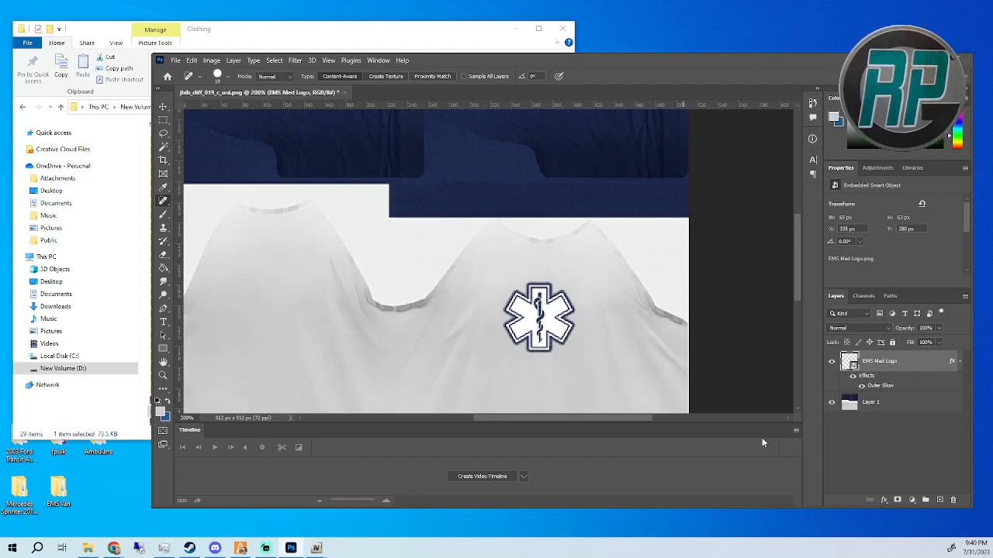
Move the EMS Med Logo aside and place a vertical guide through the center of the right-hand torso panel's collar.
click(163, 105)
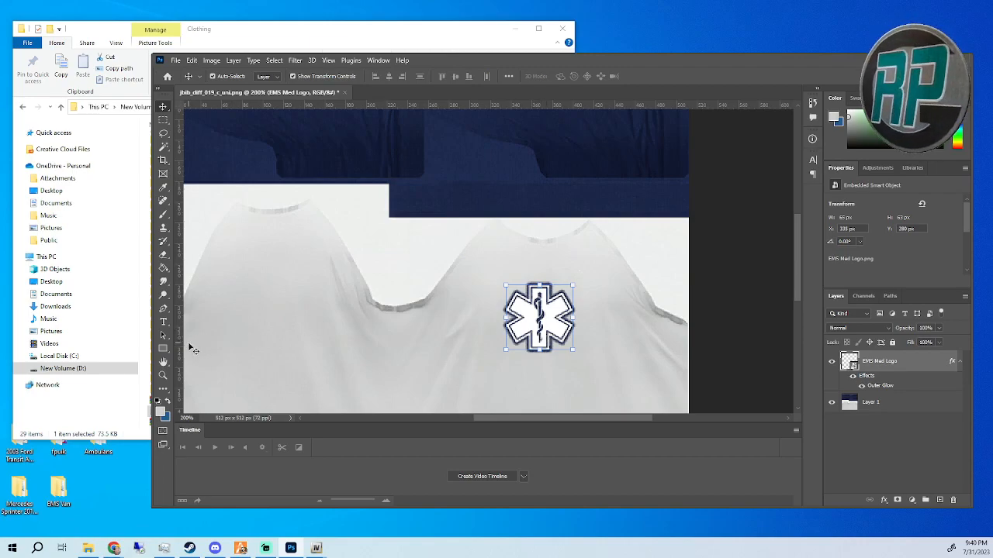
drag(180, 349, 546, 416)
drag(543, 418, 544, 420)
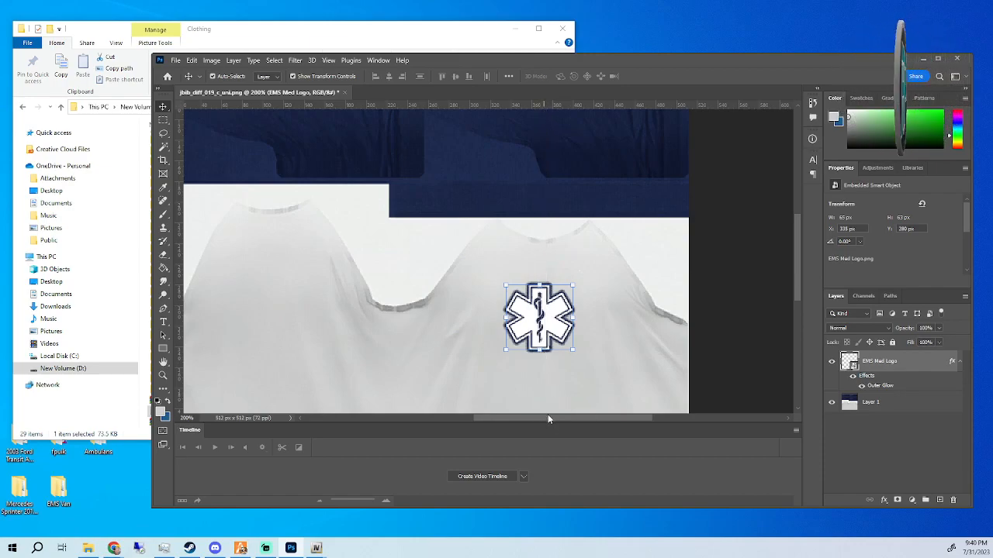
drag(545, 325, 431, 347)
drag(179, 333, 544, 397)
drag(442, 378, 513, 357)
key(ctrl+z)
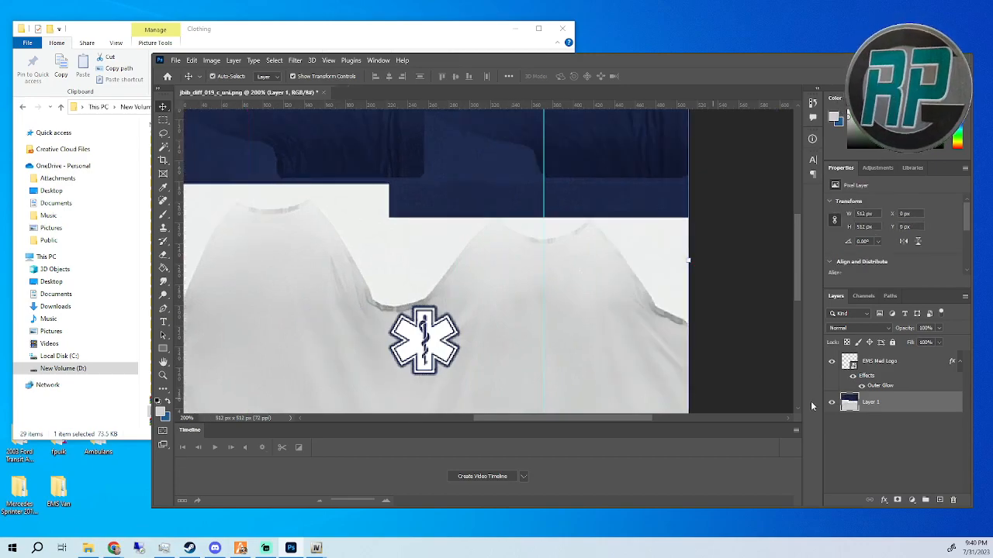
Select the EMS Med Logo layer and nudge it horizontally onto the vertical guide, at X 339 px.
click(889, 360)
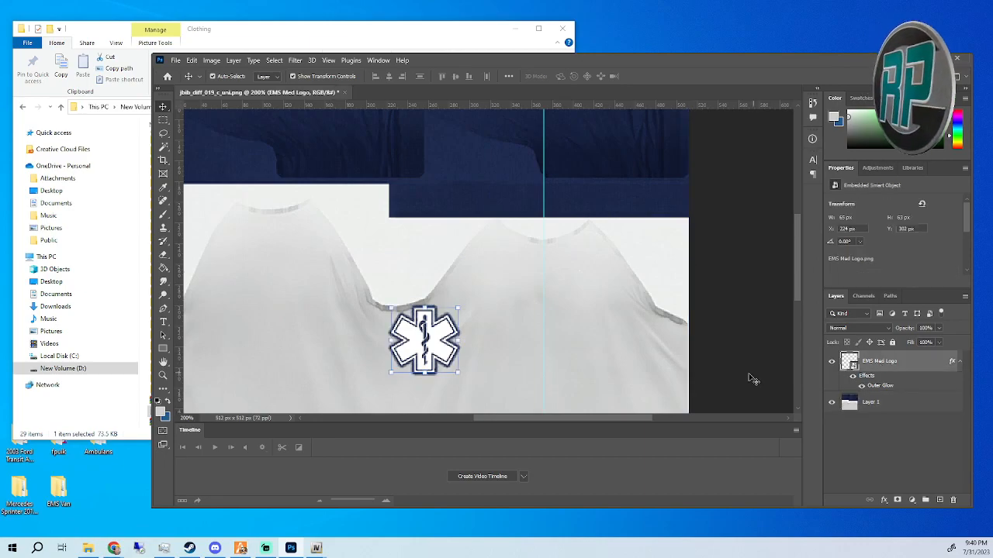
key(shift+Right)
key(shift+Right)
key(shift+Right)
key(shift+Right)
key(shift+Right)
key(shift+Right)
key(shift+Right)
key(shift+Right)
key(shift+Right)
key(shift+Right)
key(shift+Right)
key(shift+Right)
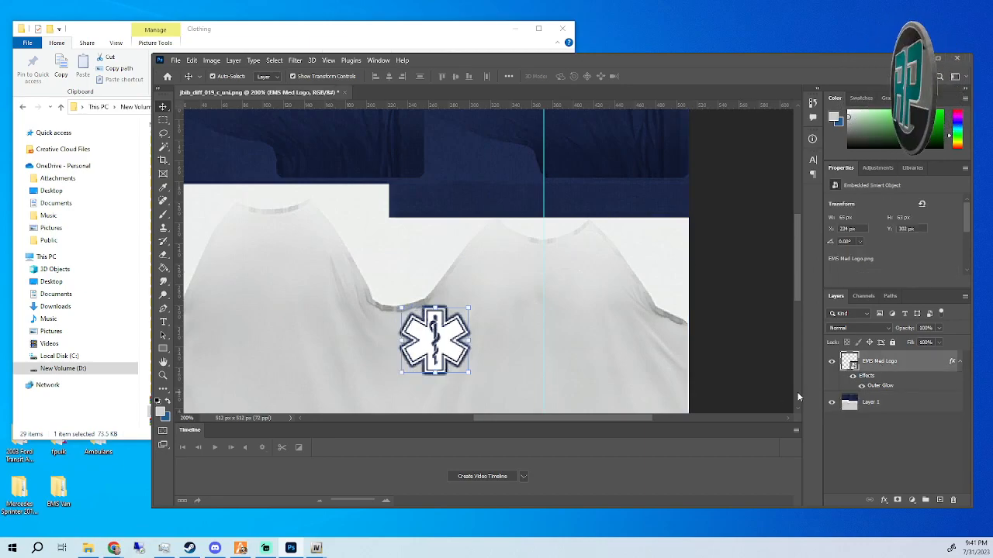
key(Left)
key(Left)
key(Left)
key(Left)
key(Left)
key(Left)
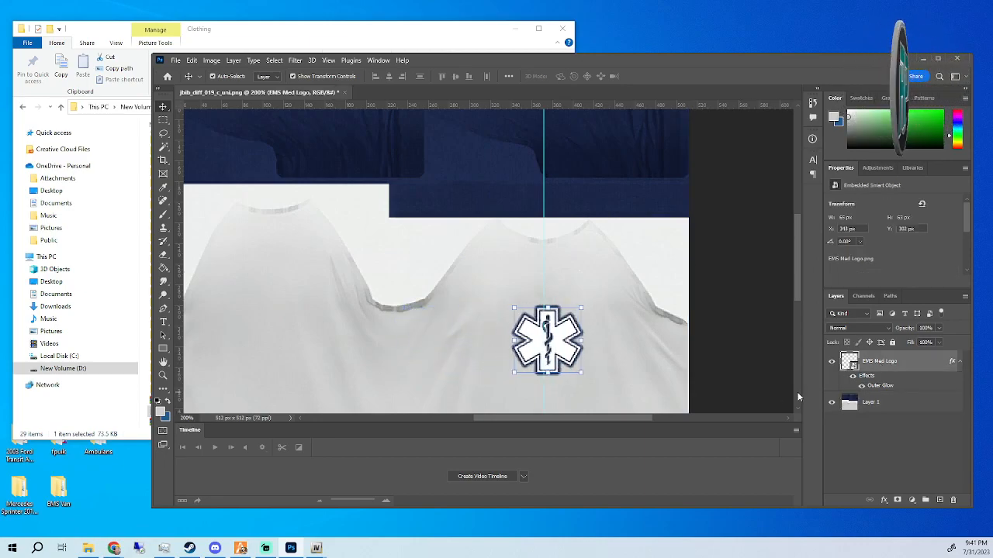
key(Right)
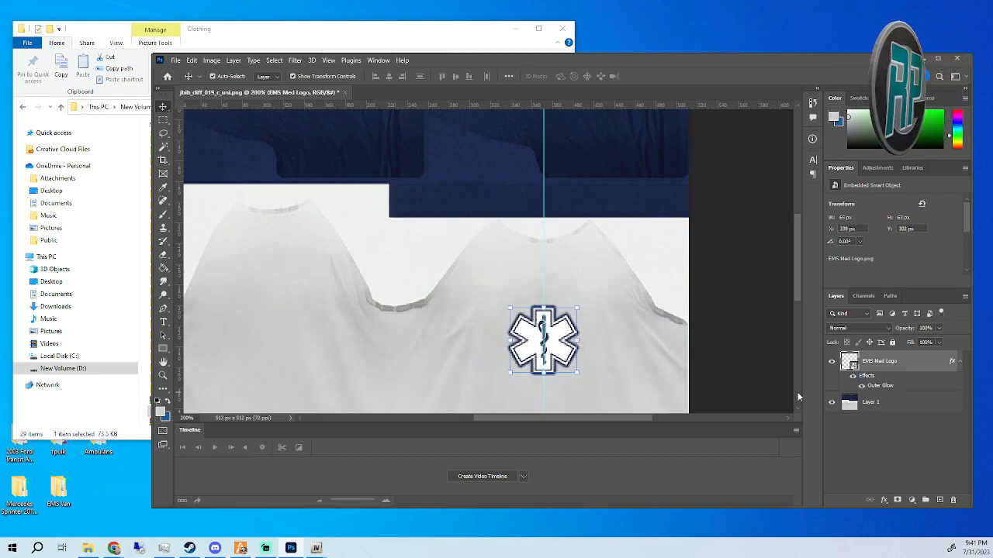
Nudge the EMS Med Logo up to Y 274 px below the collar, remove the vertical guide and deselect the layer.
key(Up)
key(Up)
key(Up)
key(Up)
key(Up)
key(Up)
key(Up)
key(Up)
key(Up)
key(Up)
key(Up)
key(Up)
key(Up)
key(Up)
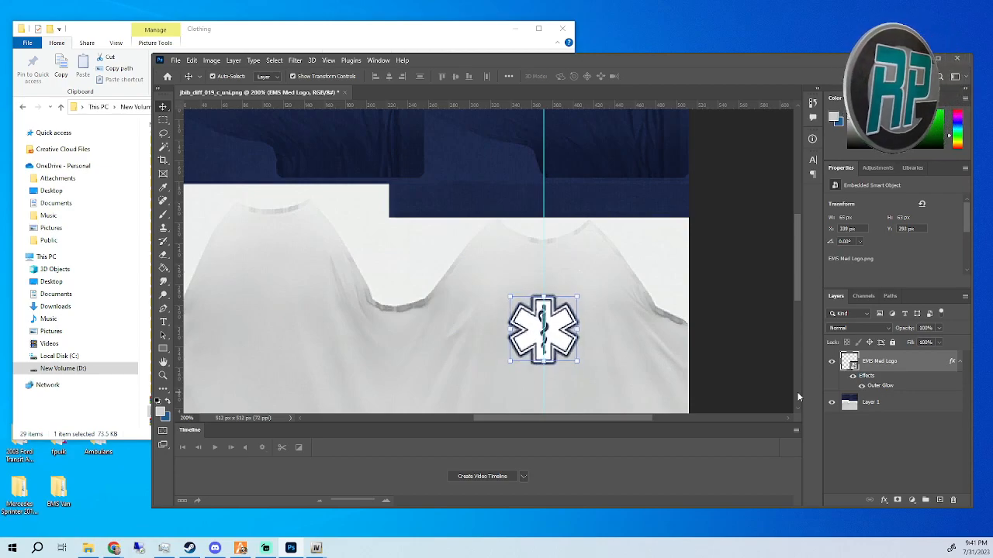
key(Up)
key(Up)
key(Up)
key(Up)
key(Up)
key(Up)
key(Up)
key(Up)
key(Up)
key(Up)
key(Up)
key(Up)
key(Up)
key(Up)
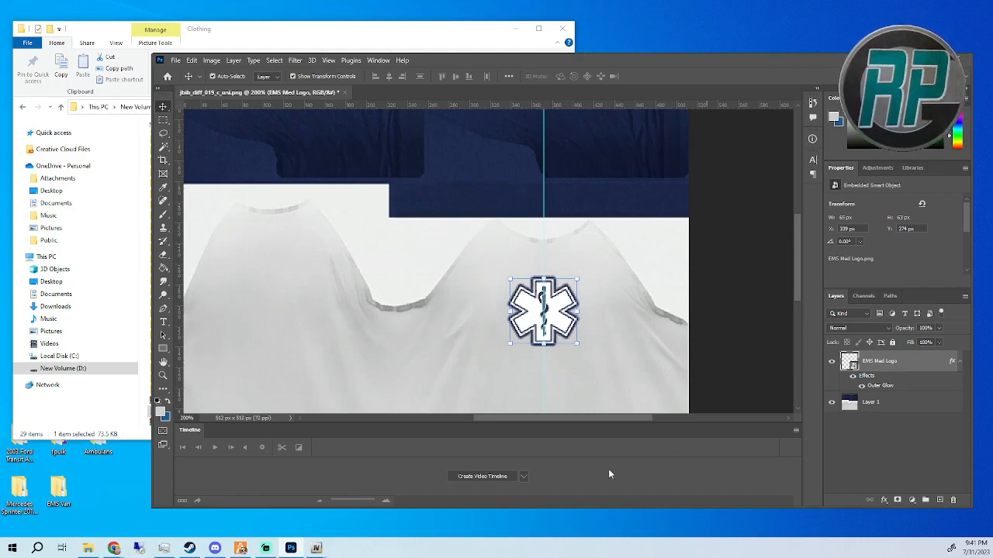
drag(544, 126, 177, 141)
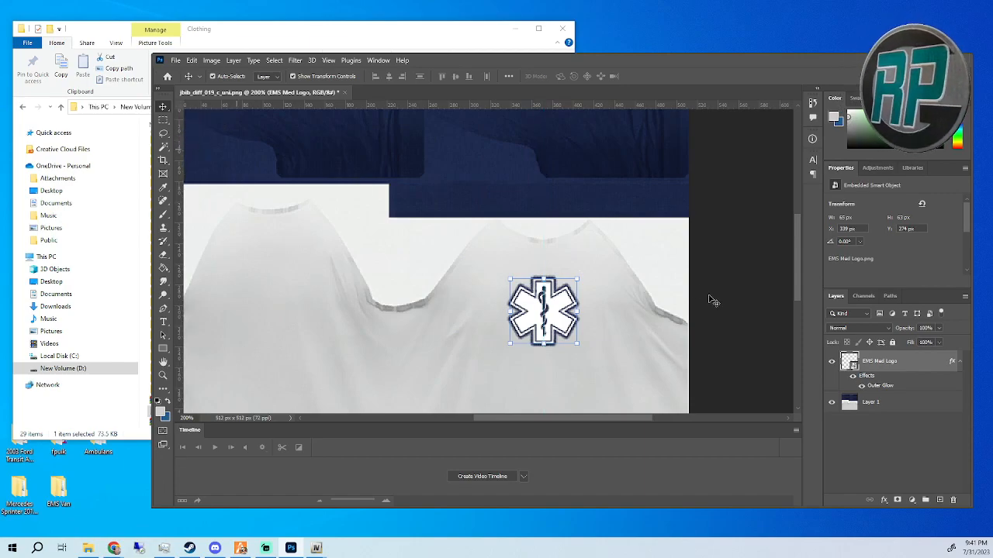
click(740, 327)
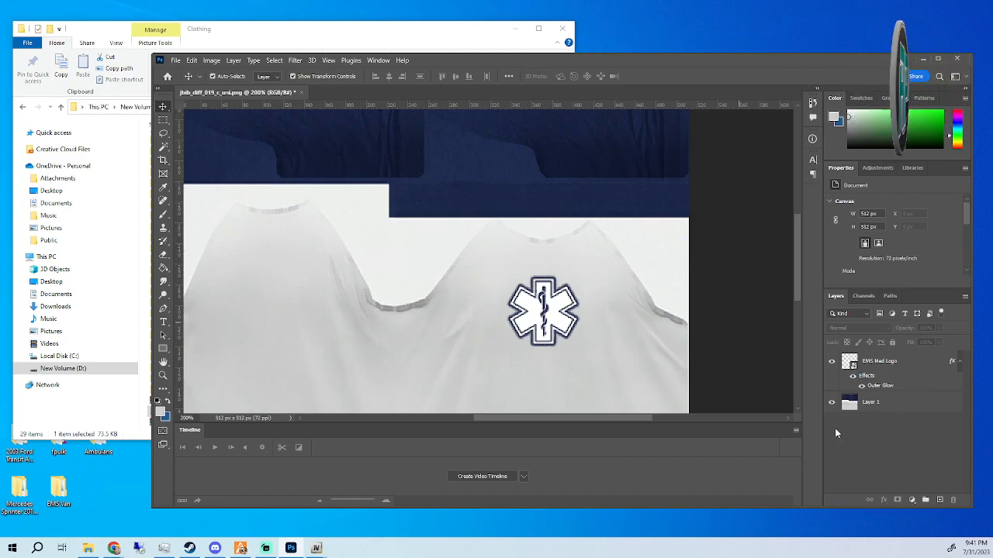
Save the layered document as the Photoshop file jbib_diff_019_c_uni in the Male folder.
click(176, 60)
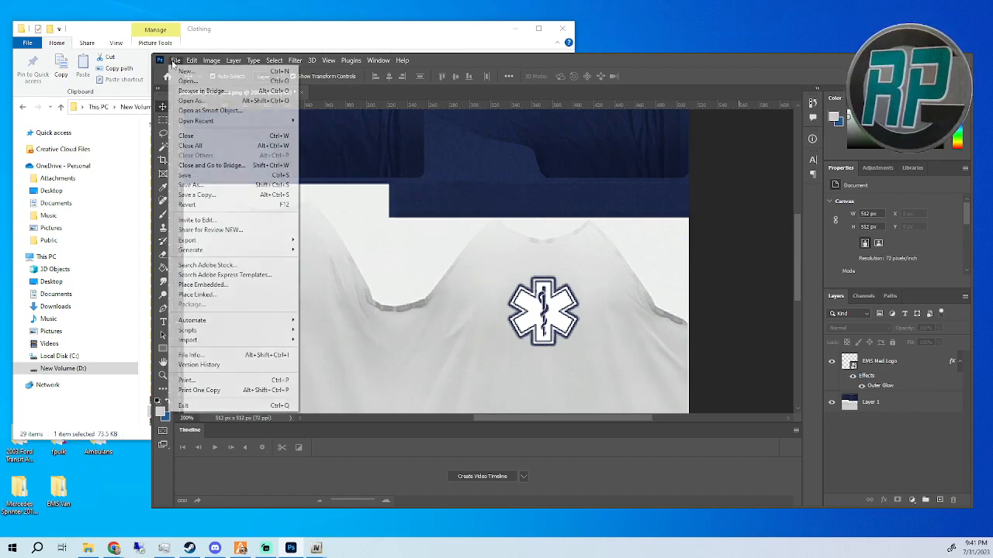
click(198, 185)
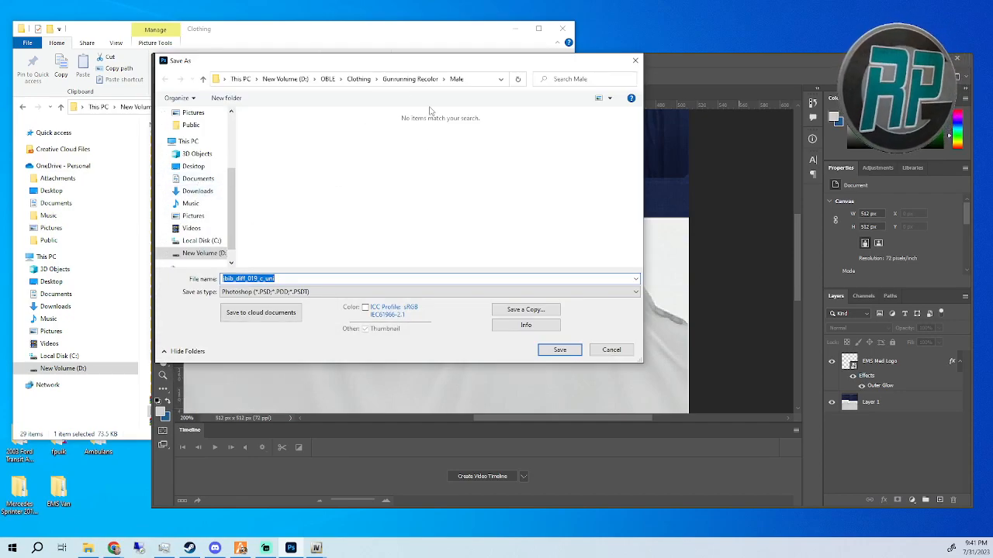
click(555, 352)
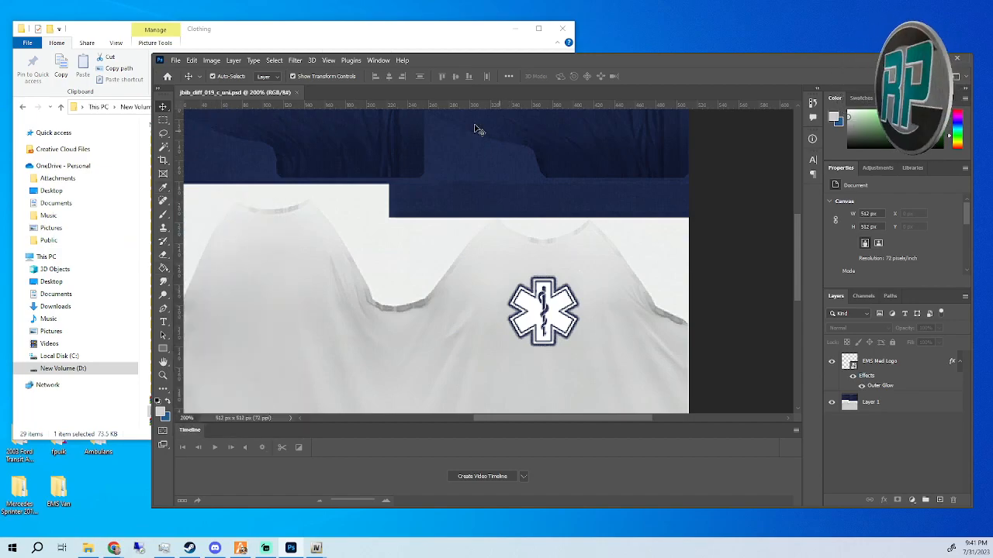
Flatten the image and save it as PNG under jbib_diff_019_c_uni in the Male folder, replacing the existing file.
click(232, 61)
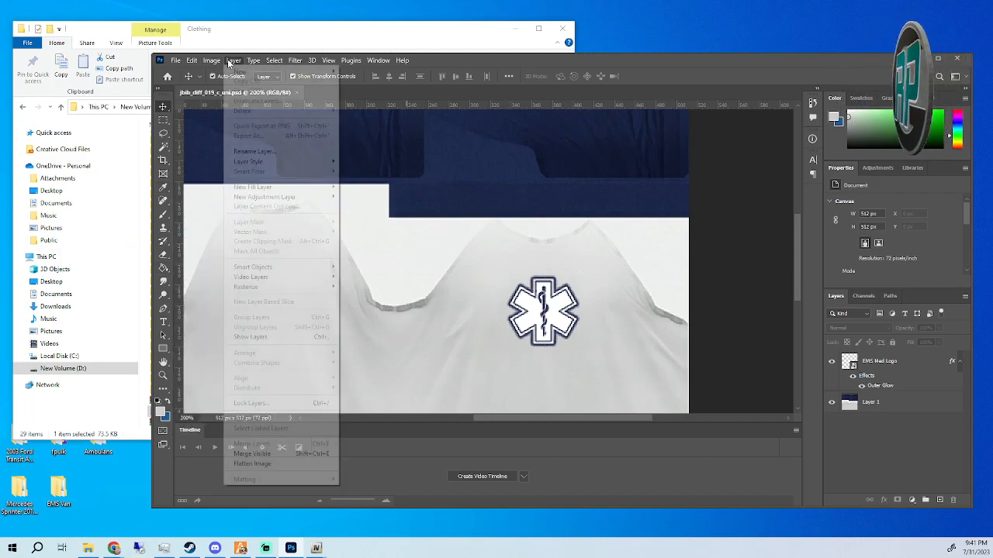
click(261, 464)
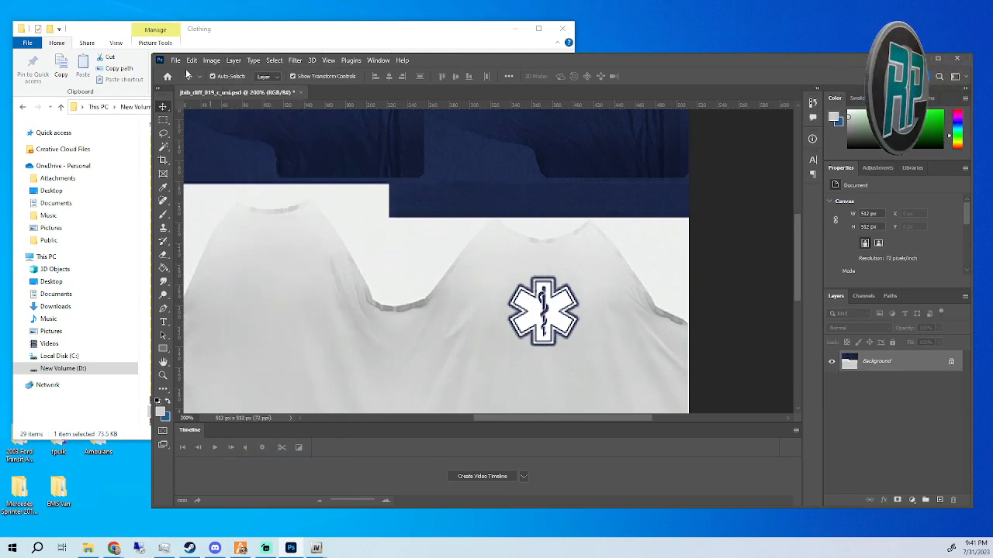
click(175, 61)
click(212, 187)
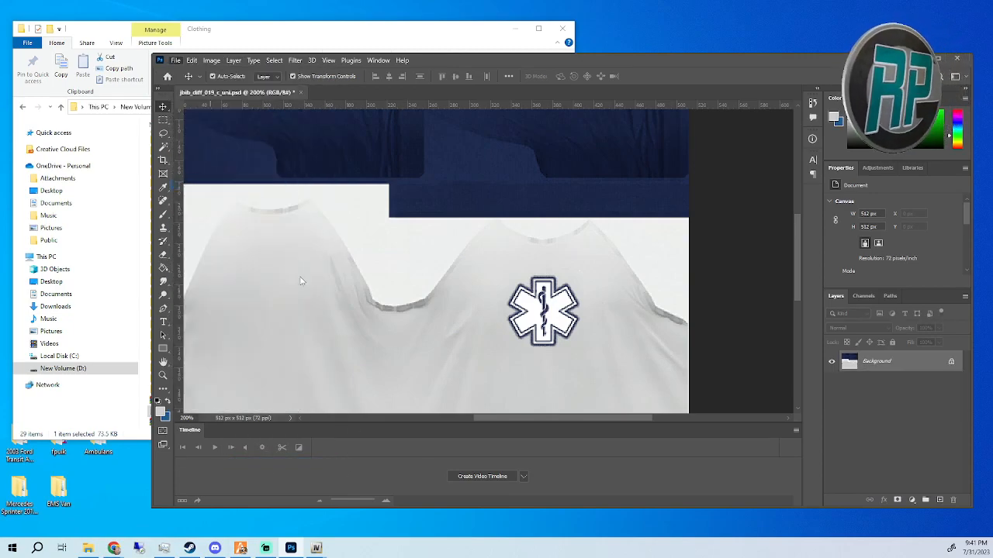
click(311, 293)
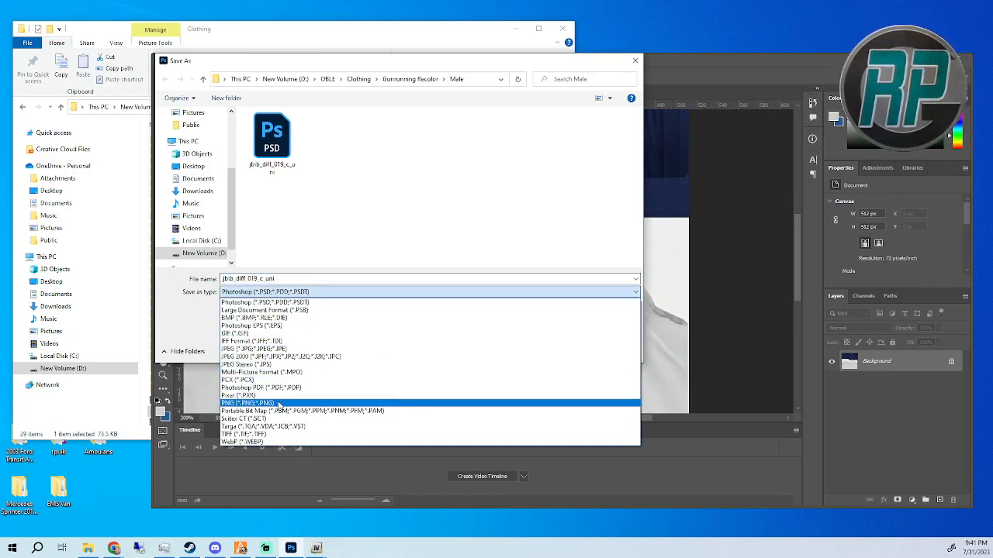
click(279, 403)
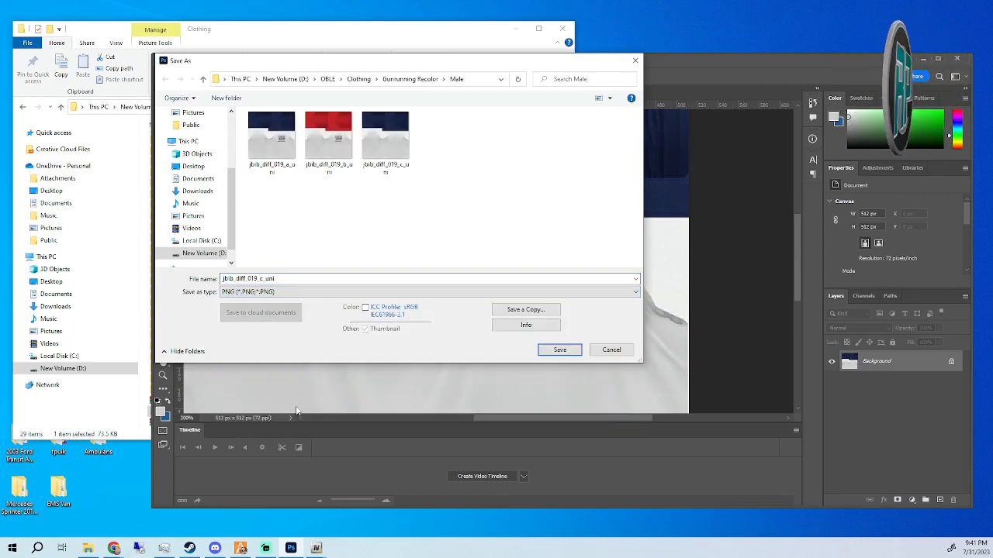
click(555, 351)
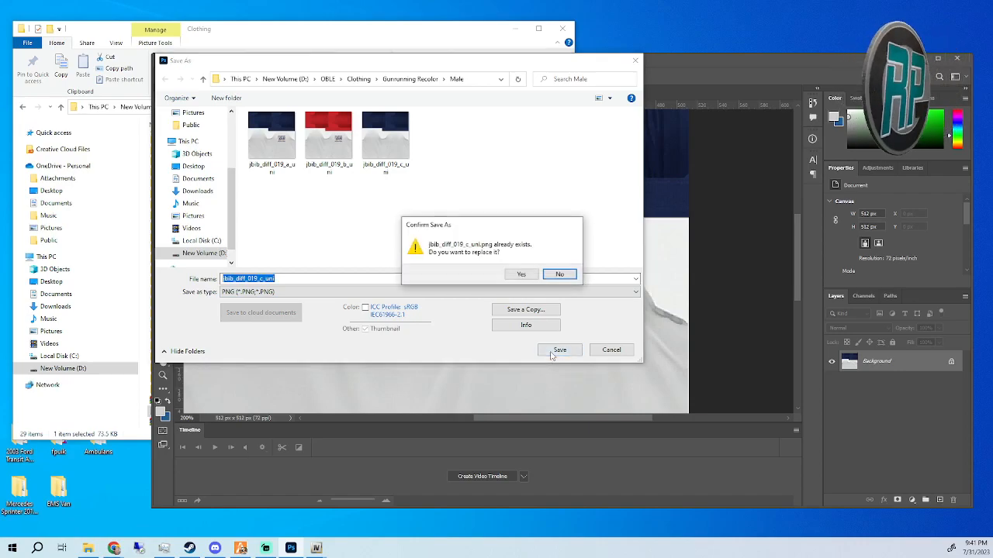
click(522, 276)
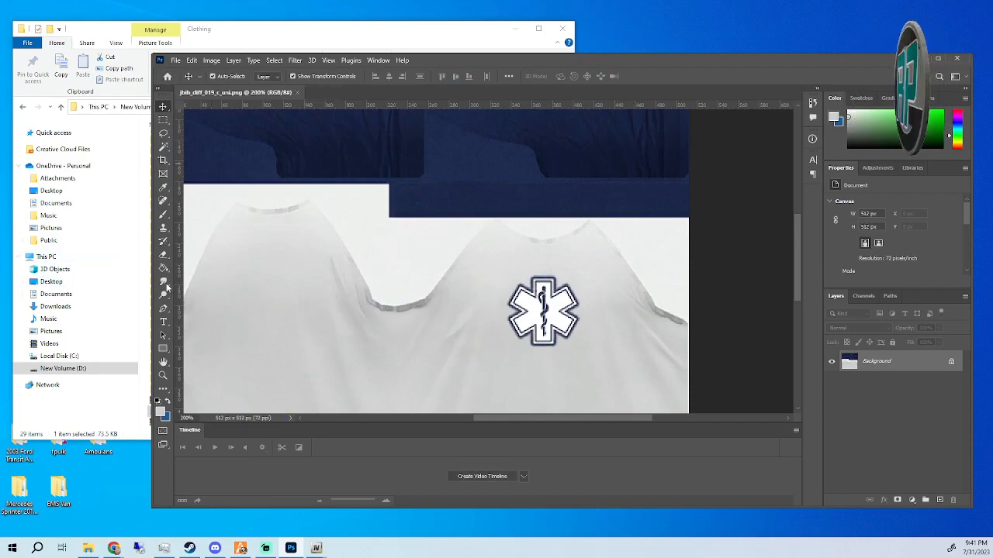
Switch to File Explorer, check the files in Gunrunning Recolor's Male folder and return to the Gunrunning Recolor folder.
click(259, 35)
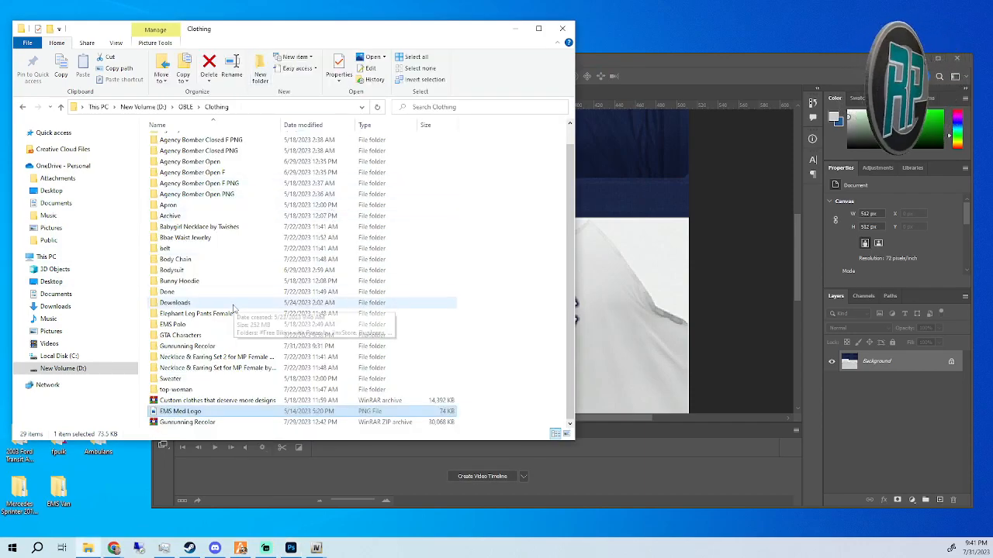
scroll(233, 308, up, 1)
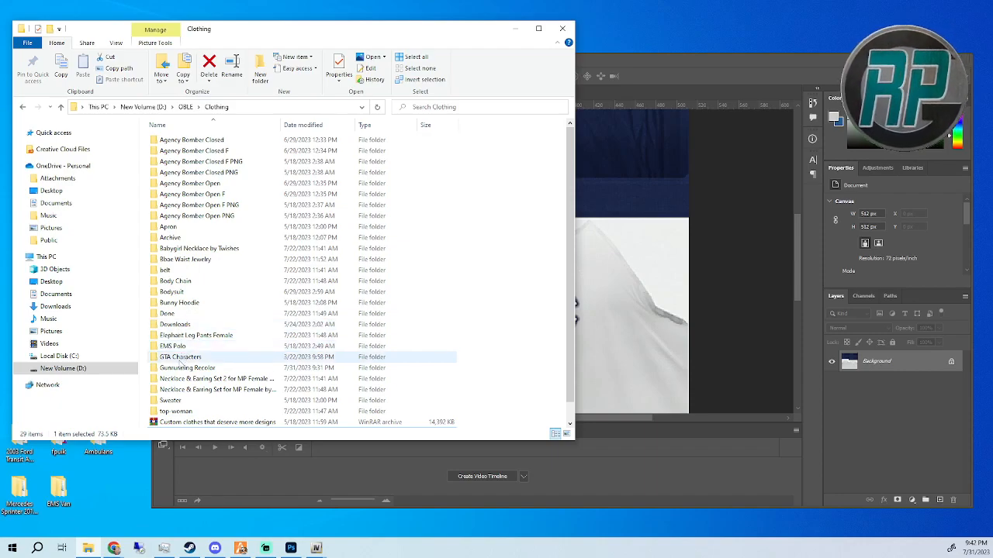
double_click(186, 368)
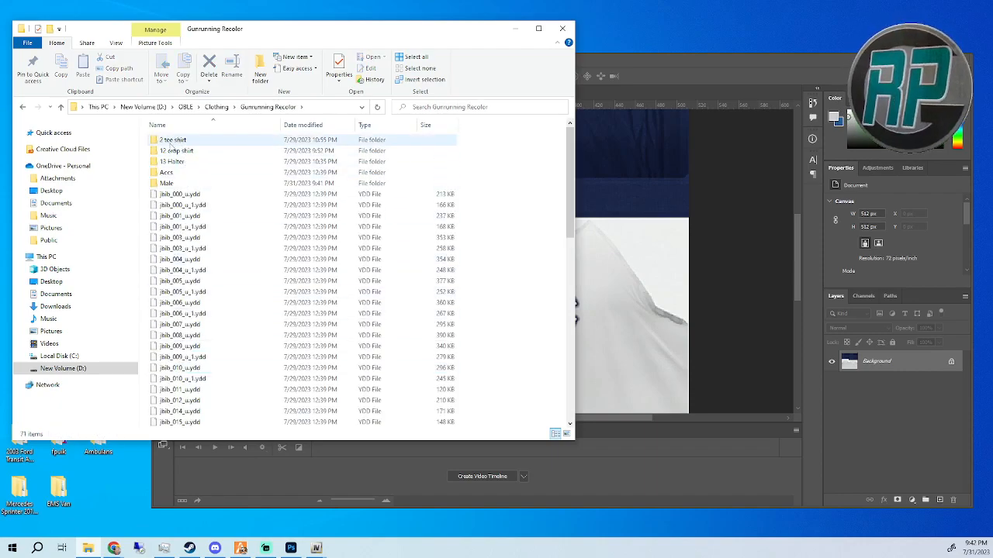
double_click(169, 183)
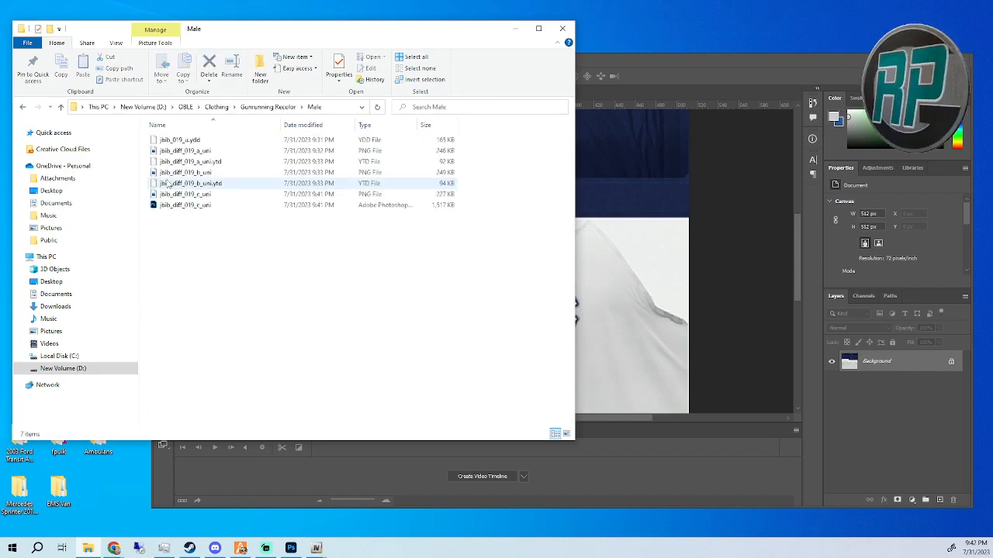
click(267, 107)
Switch to OpenIV, collapse the GTA V tree and load the Male folder from File Explorer into it.
click(316, 548)
drag(681, 166, 709, 103)
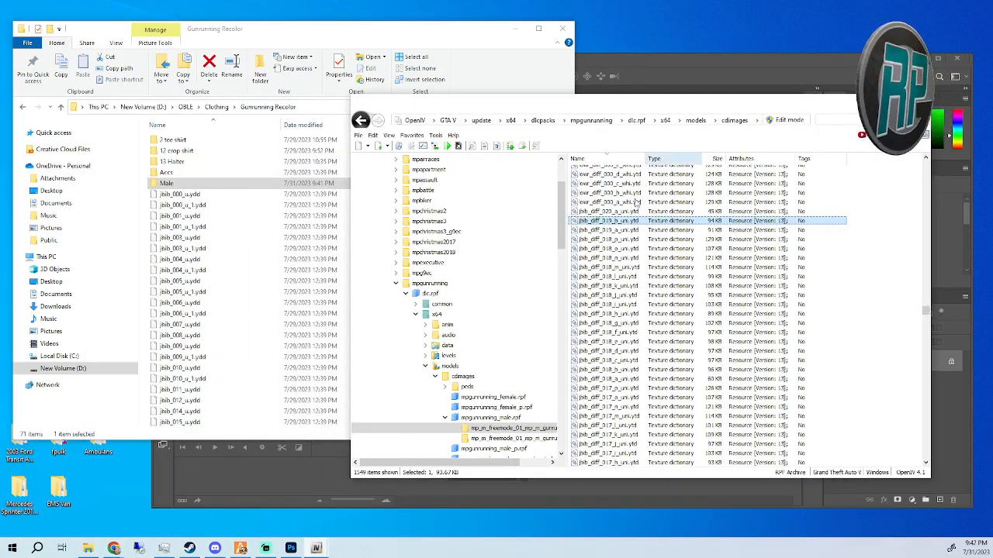
drag(562, 230, 568, 192)
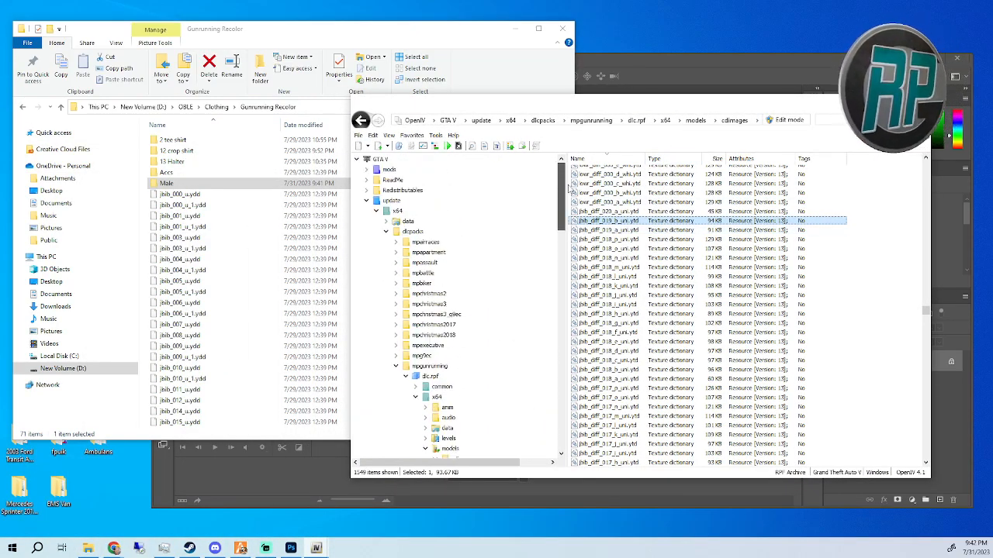
click(358, 159)
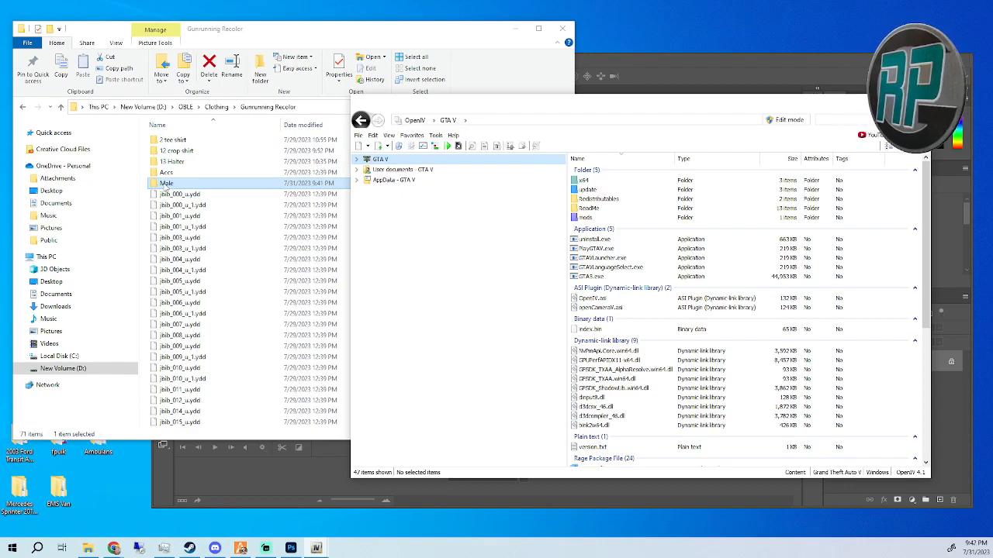
drag(165, 186, 443, 299)
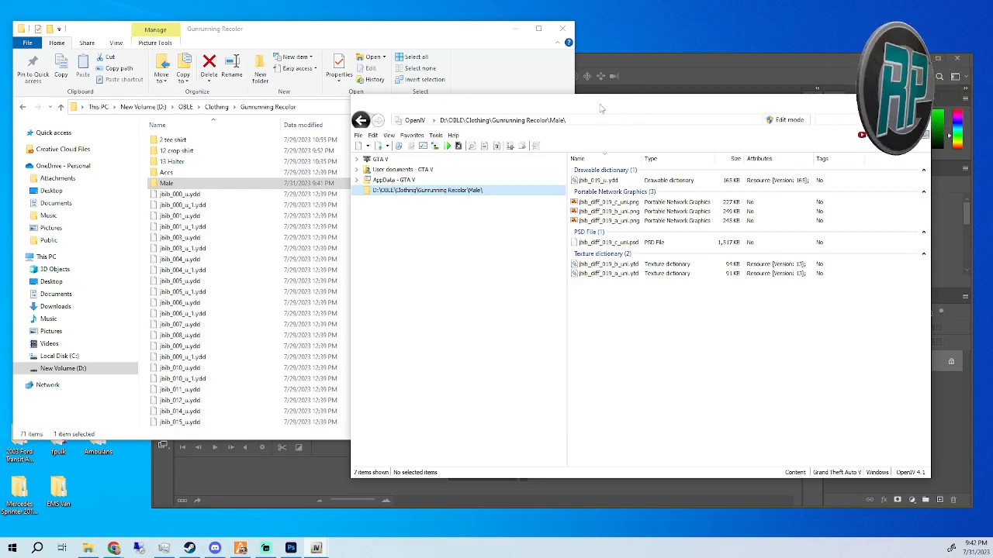
Reposition the OpenIV window and turn on edit mode for the Male folder, accepting automatic saving of changes.
drag(603, 109, 432, 108)
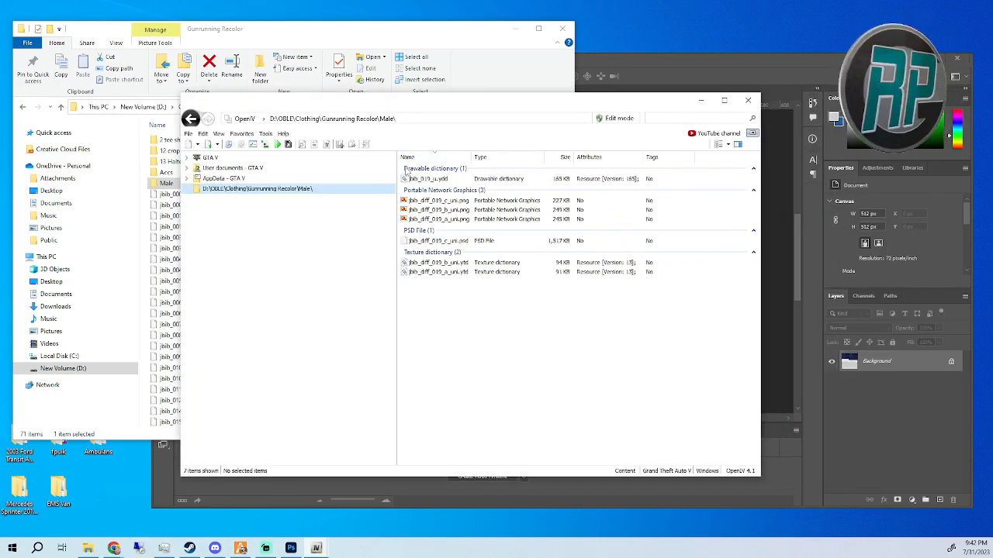
click(506, 335)
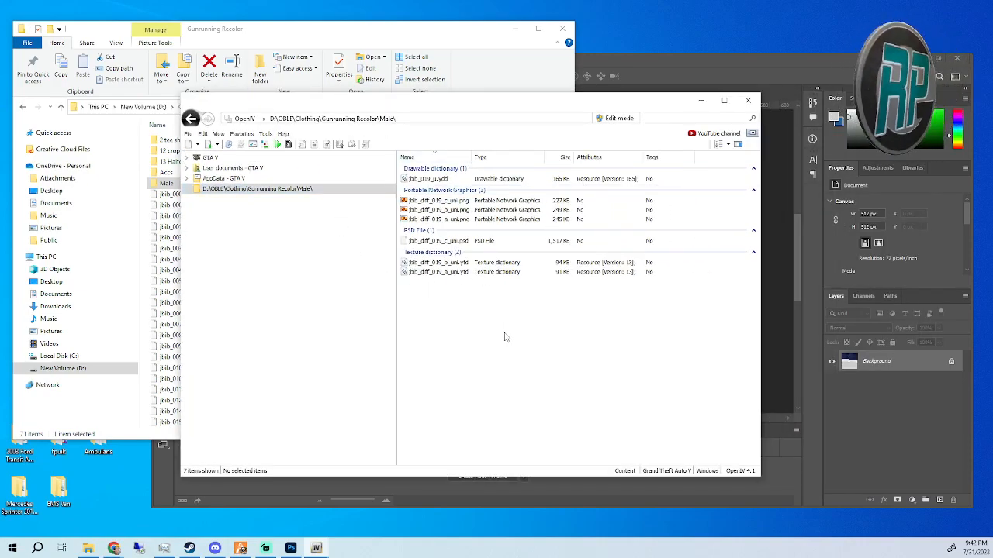
click(612, 120)
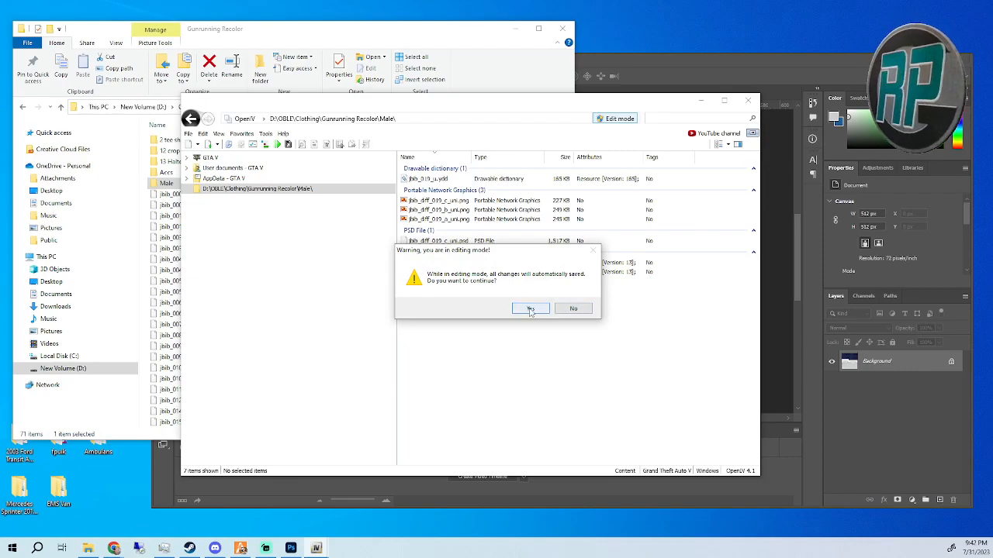
click(530, 309)
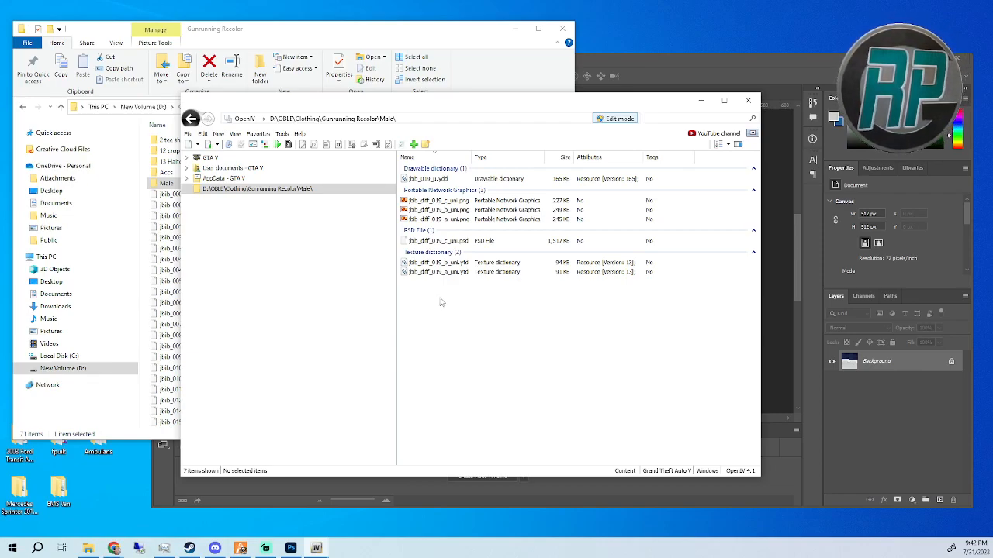
Preview the jbib_019_u.ydd shirt model with its original texture from the front, and close the model viewer.
click(425, 179)
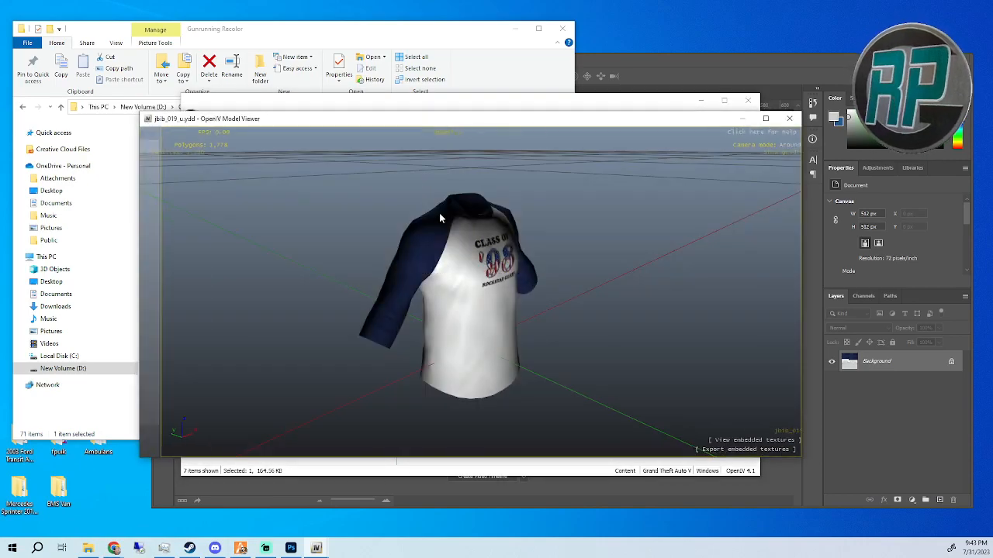
drag(439, 214, 362, 314)
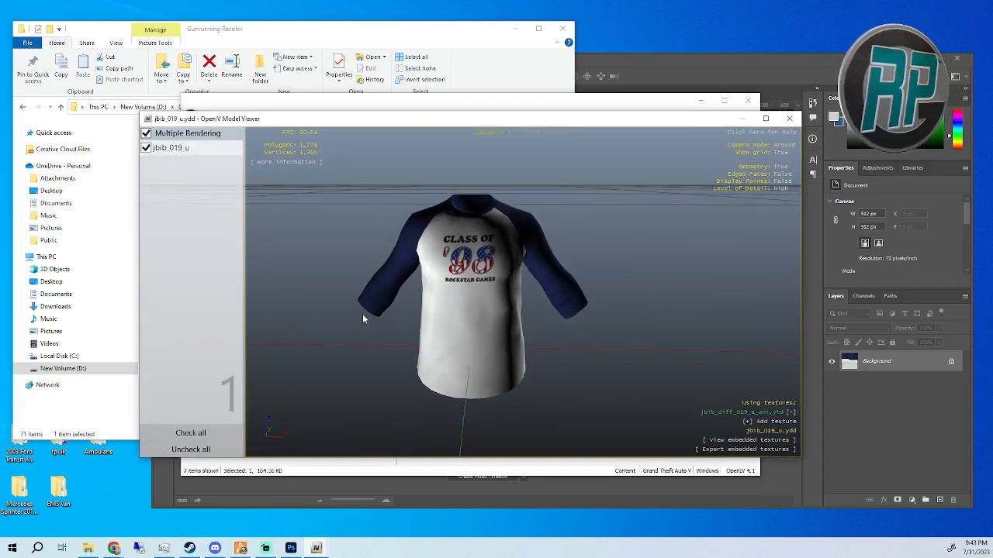
click(789, 118)
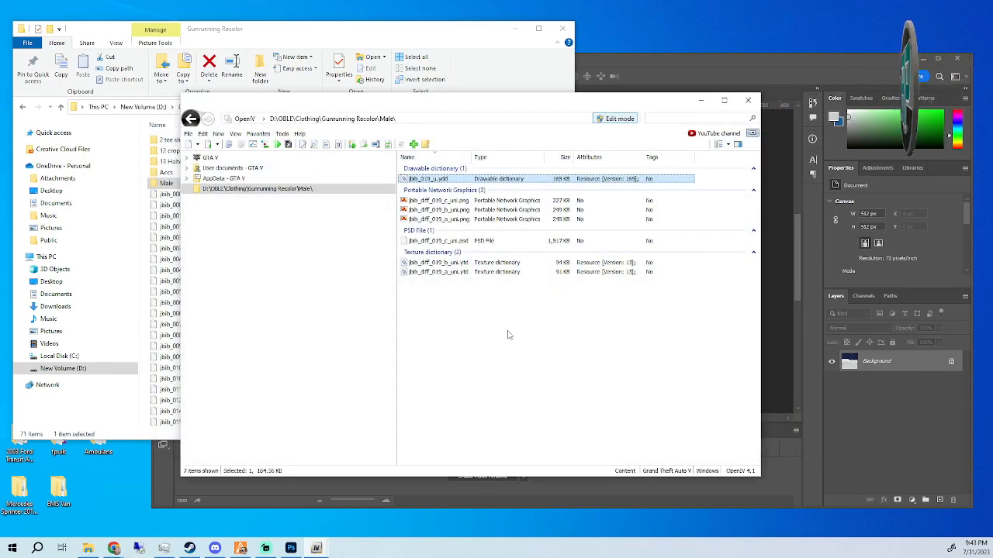
Replace the texture in jbib_diff_019_a_uni.ytd with the jbib_diff_019_c_uni image from the Male folder and save the texture dictionary.
double_click(425, 272)
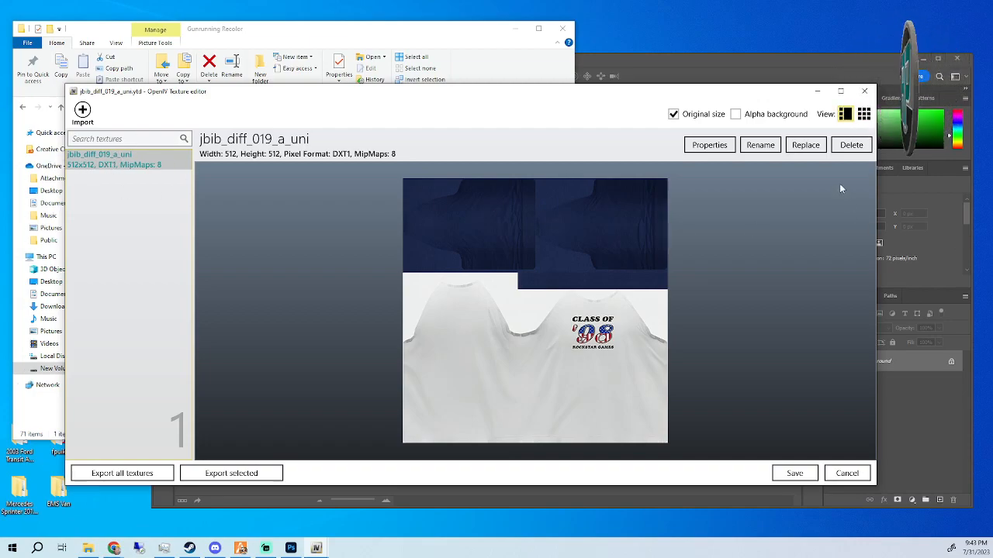
click(805, 144)
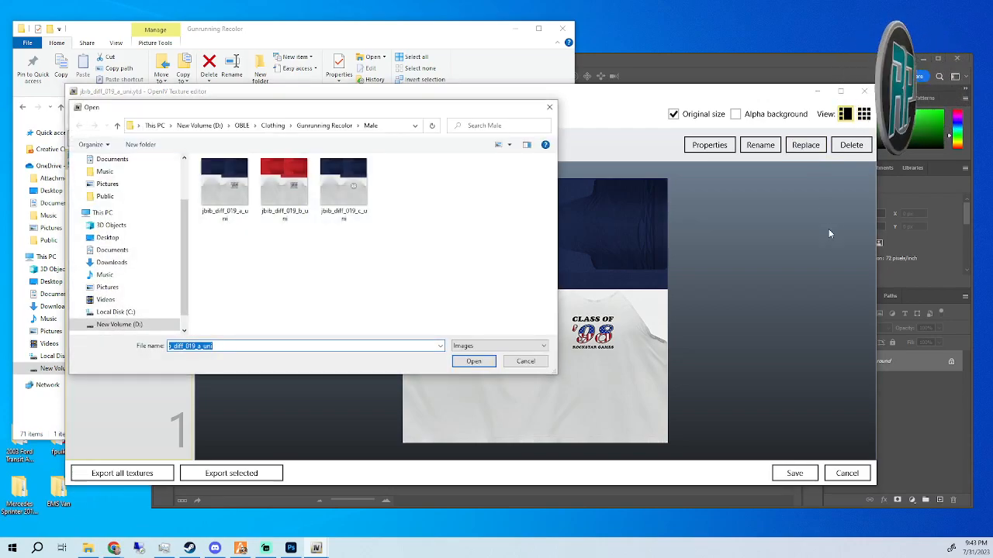
click(351, 190)
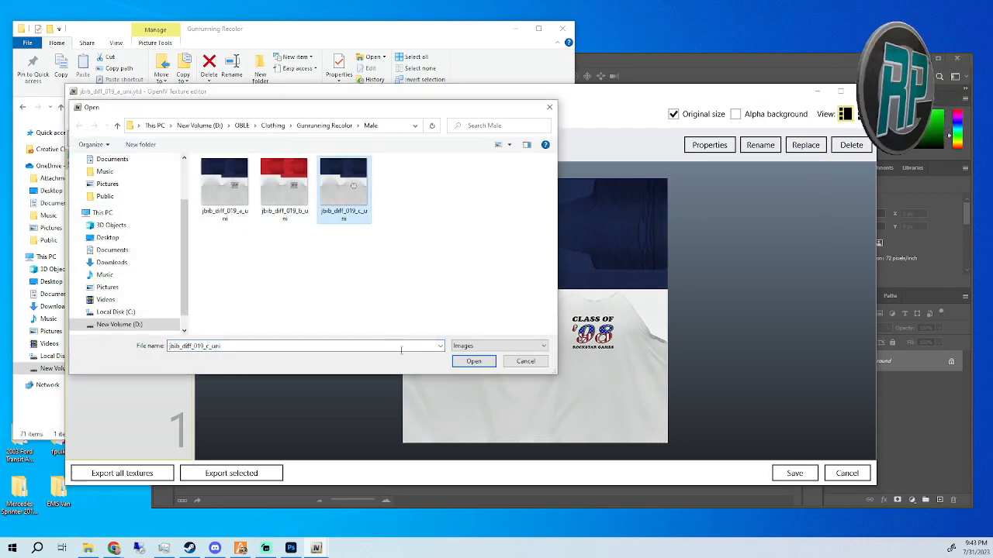
click(473, 361)
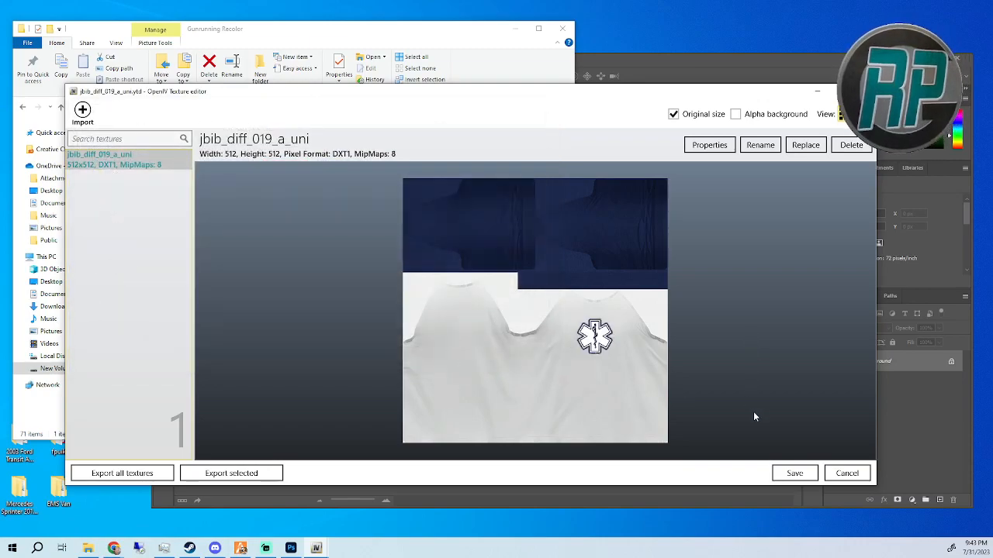
click(796, 472)
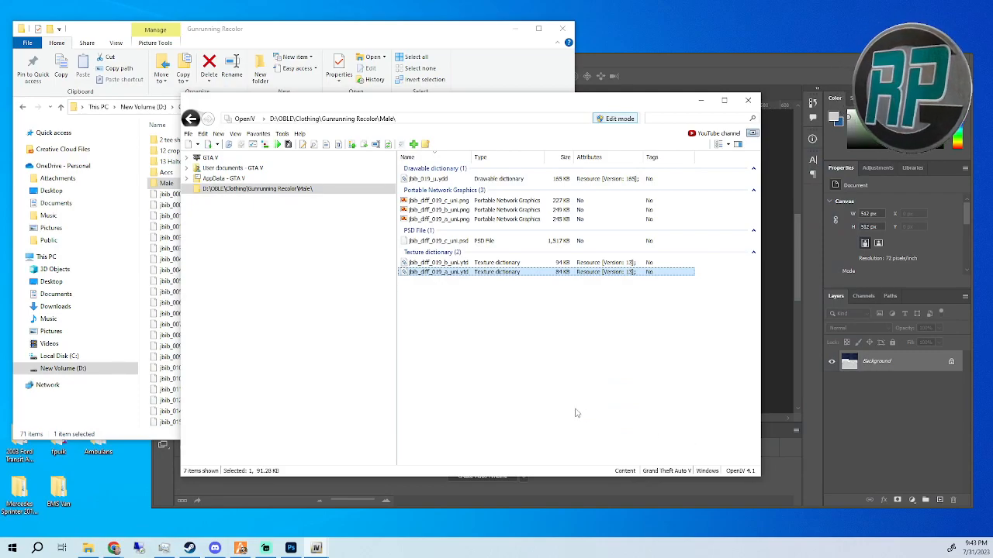
Inspect the EMS logo on the jbib_019_u.ydd shirt model from several angles and close the model viewer.
click(432, 180)
double_click(432, 179)
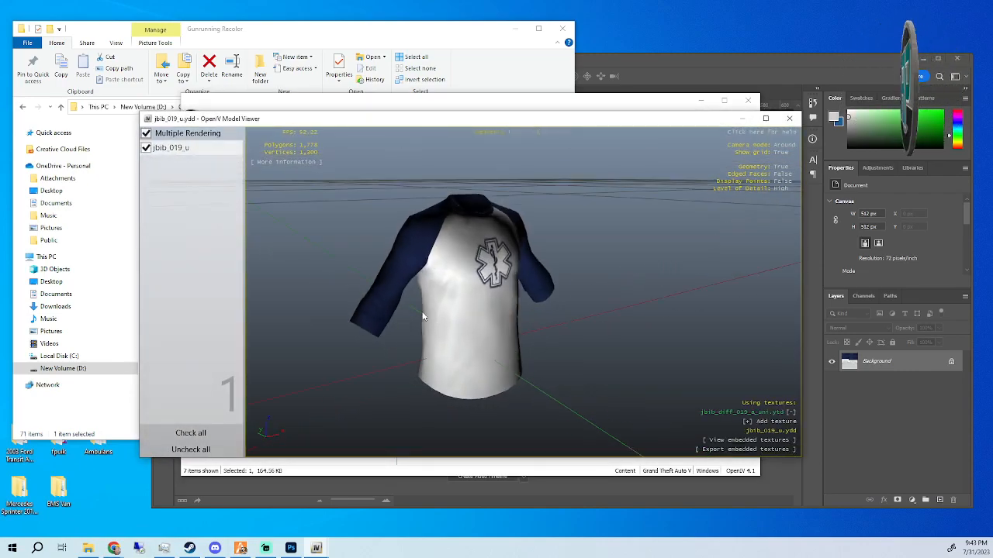
drag(423, 316, 493, 296)
drag(439, 273, 497, 270)
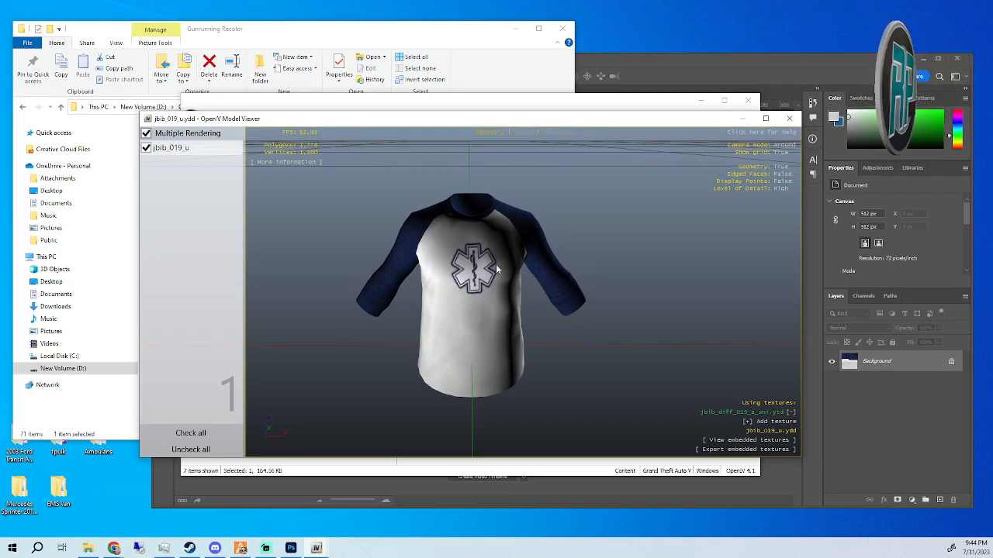
drag(450, 301, 439, 290)
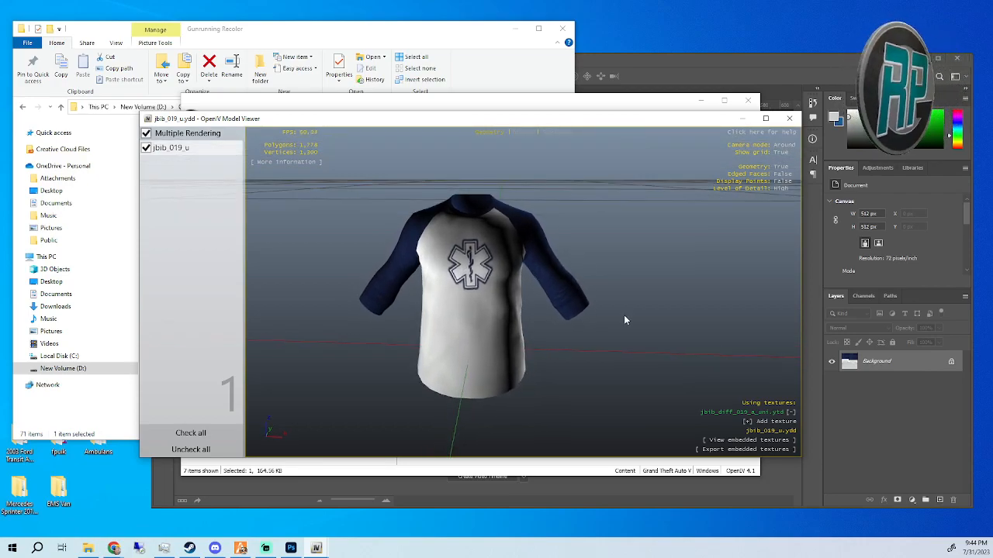
click(788, 118)
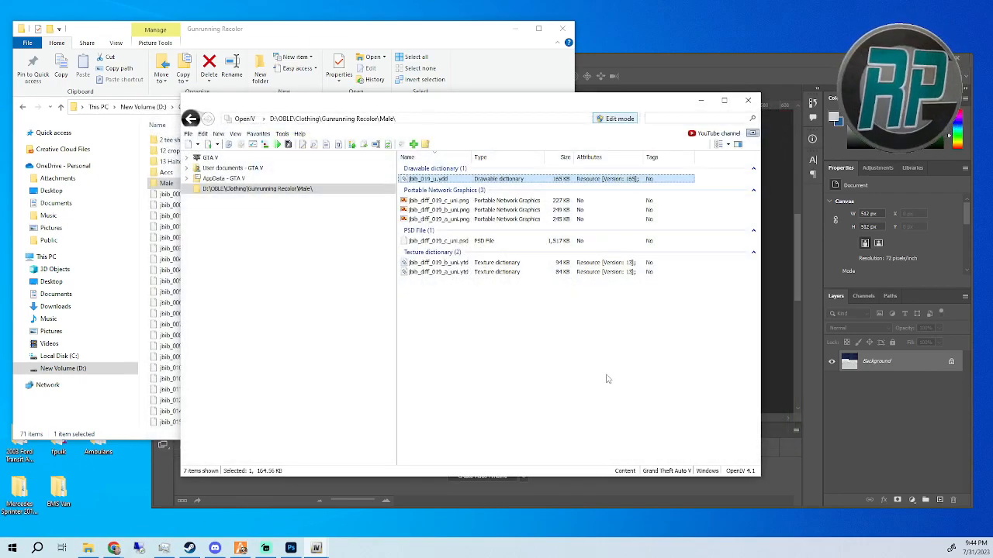